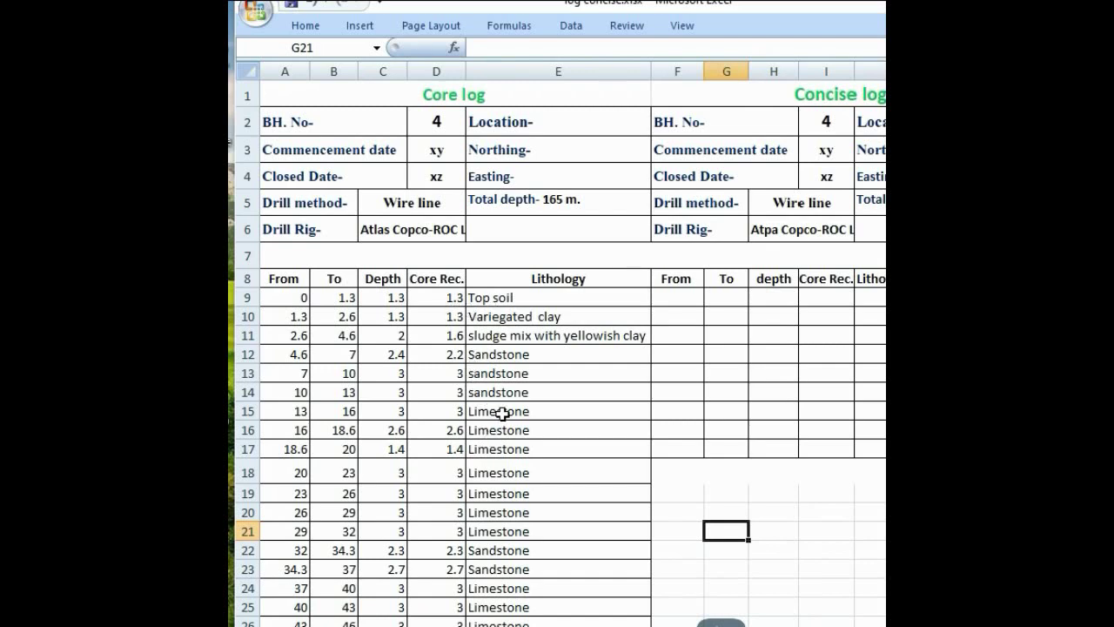
- Link the first From cell of the concise log, F9, to the core log's starting depth with =A9
click(665, 300)
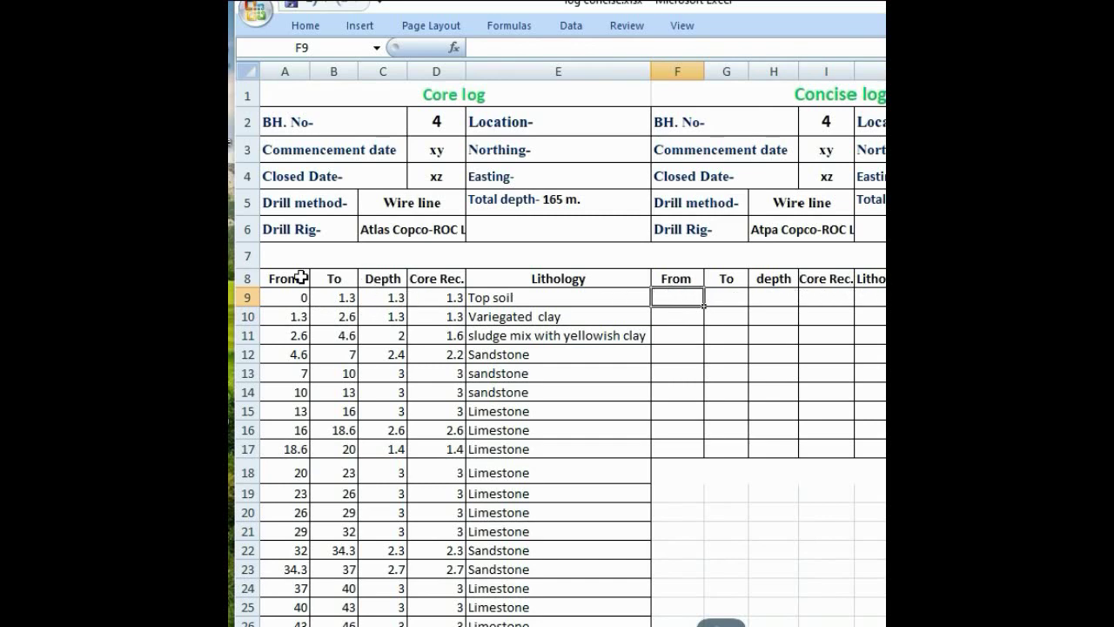
drag(300, 277, 610, 279)
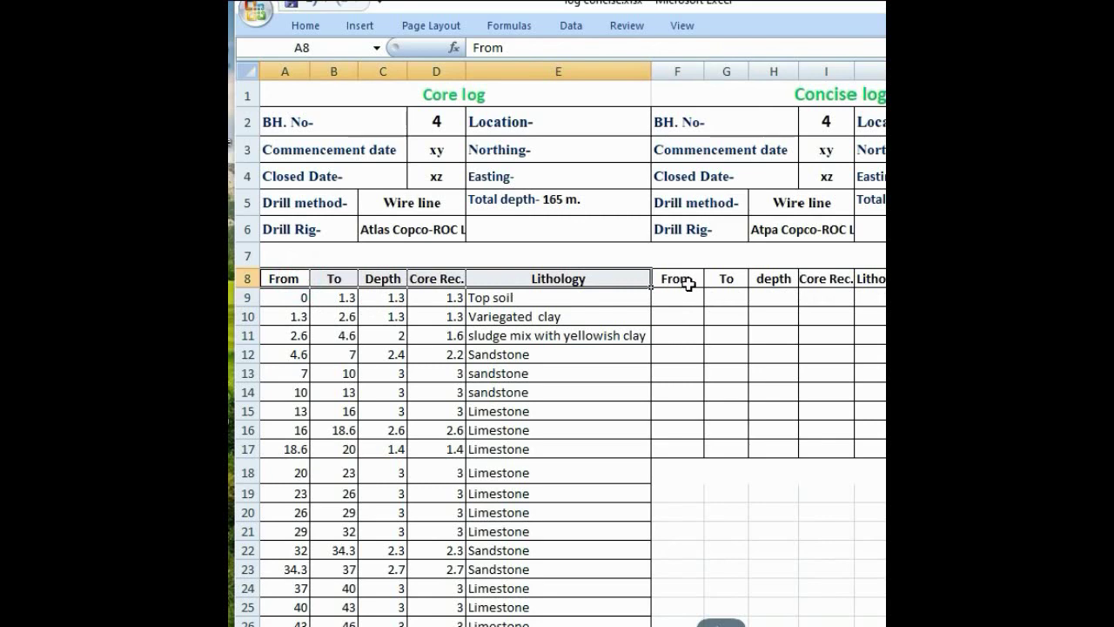
drag(684, 279, 877, 279)
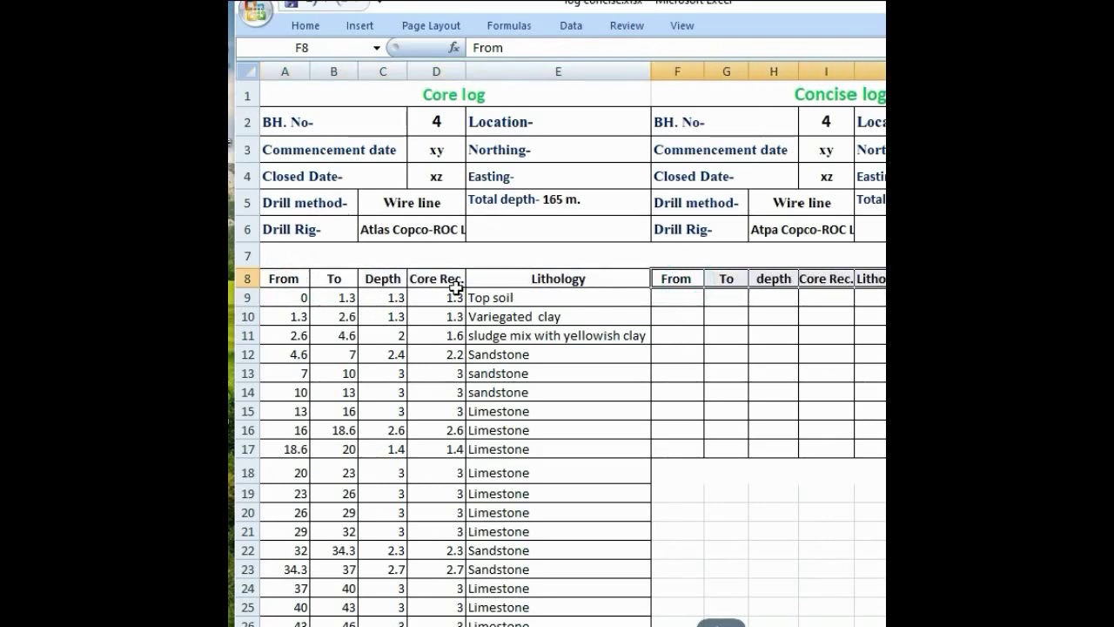
click(665, 302)
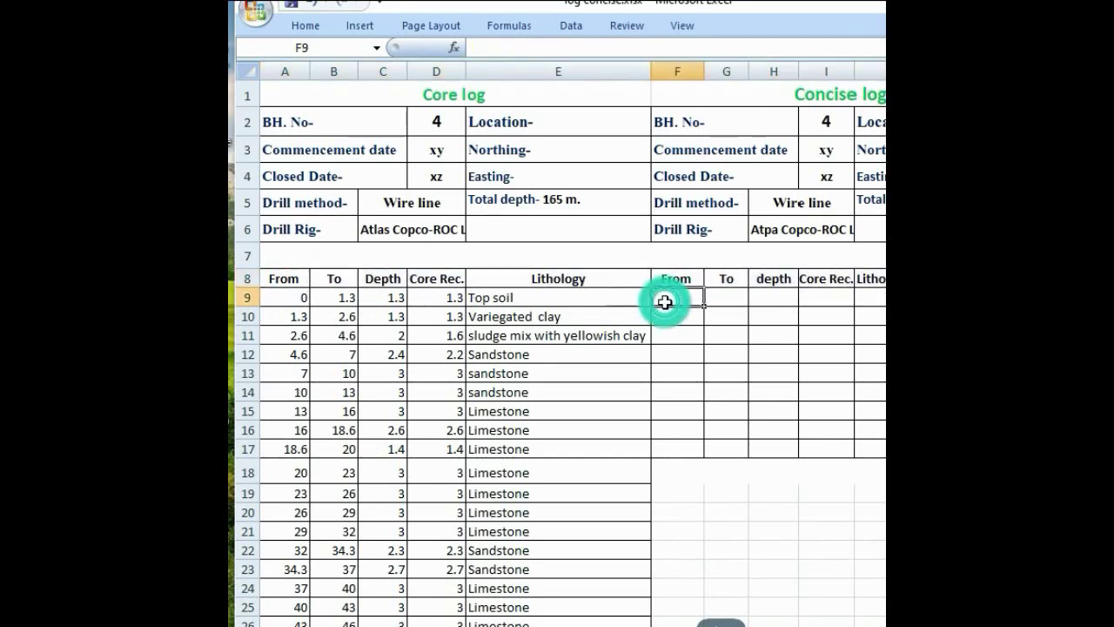
text(=)
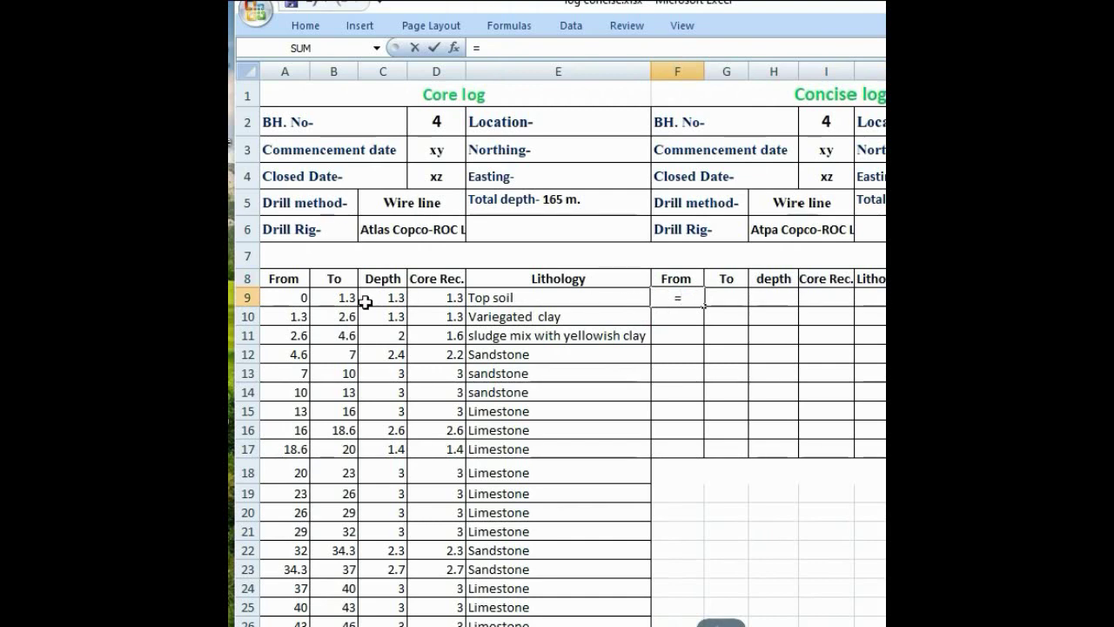
click(296, 297)
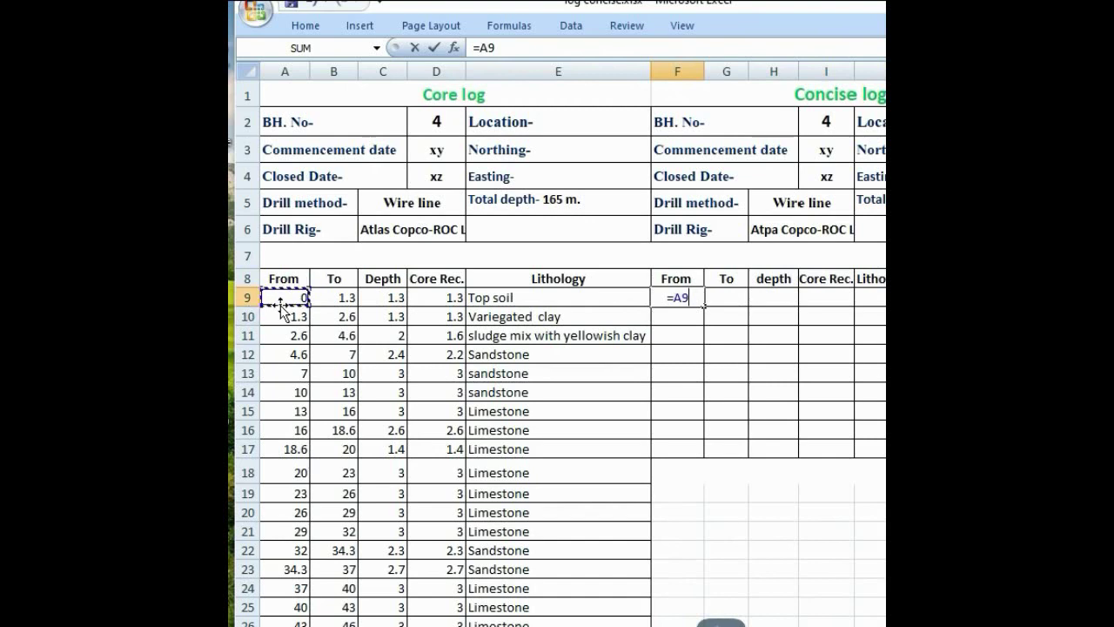
key(Return)
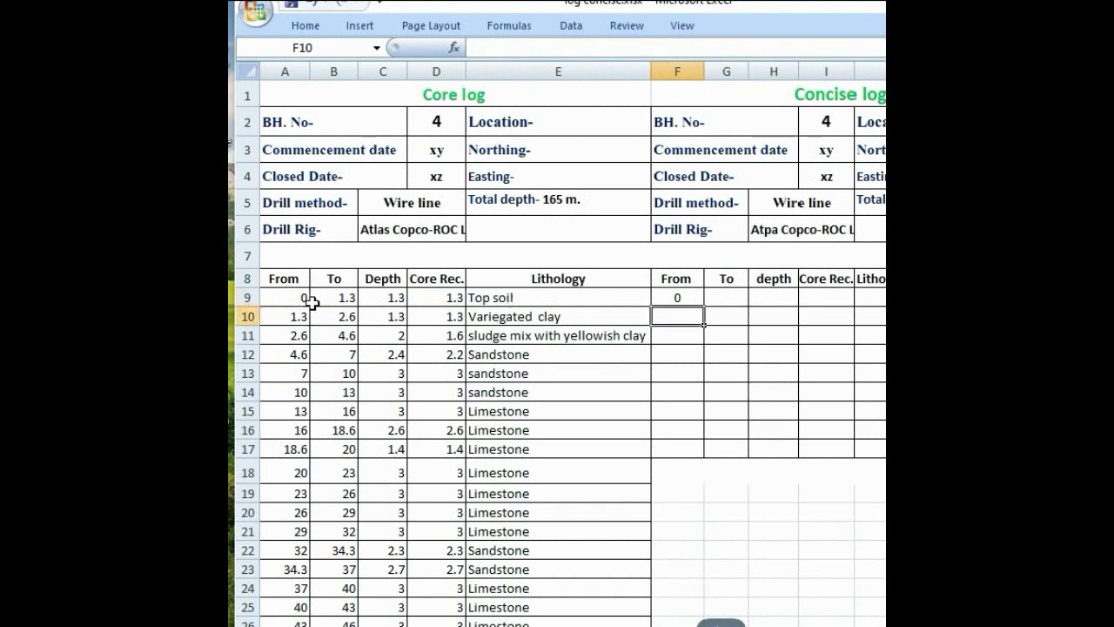
click(674, 296)
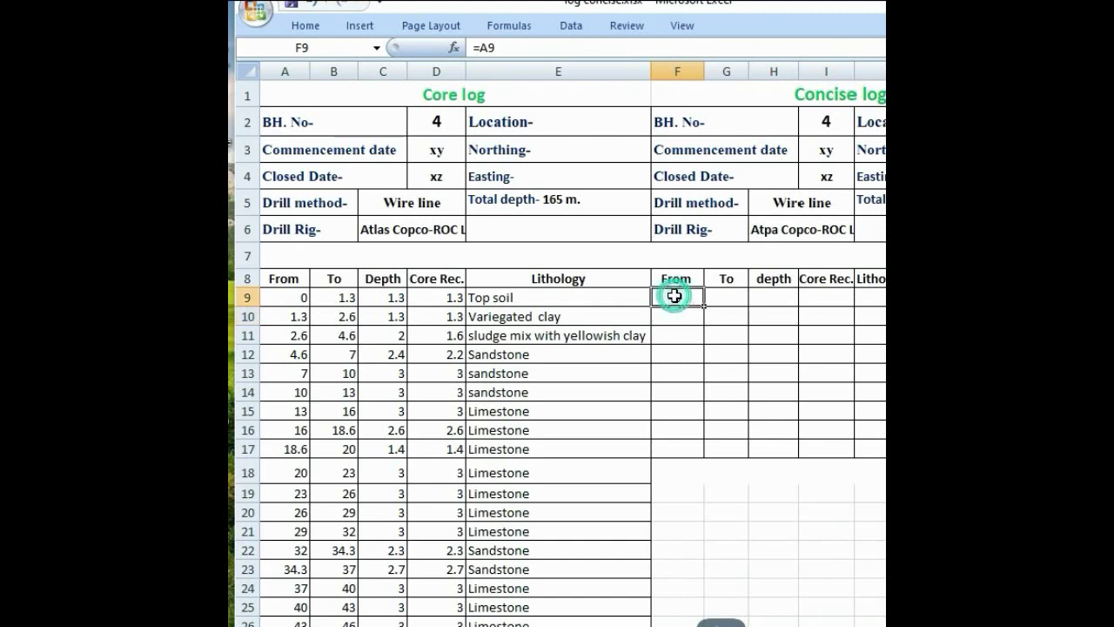
- Link the concise log's first To cell, G9, to the end of the top soil interval in B9
click(711, 298)
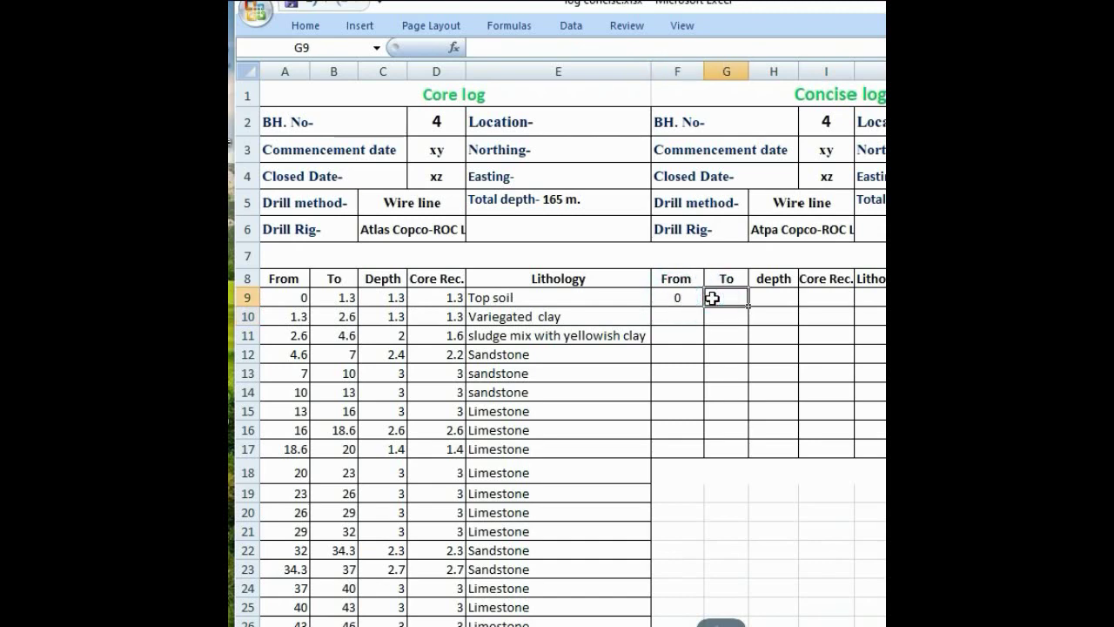
text(=)
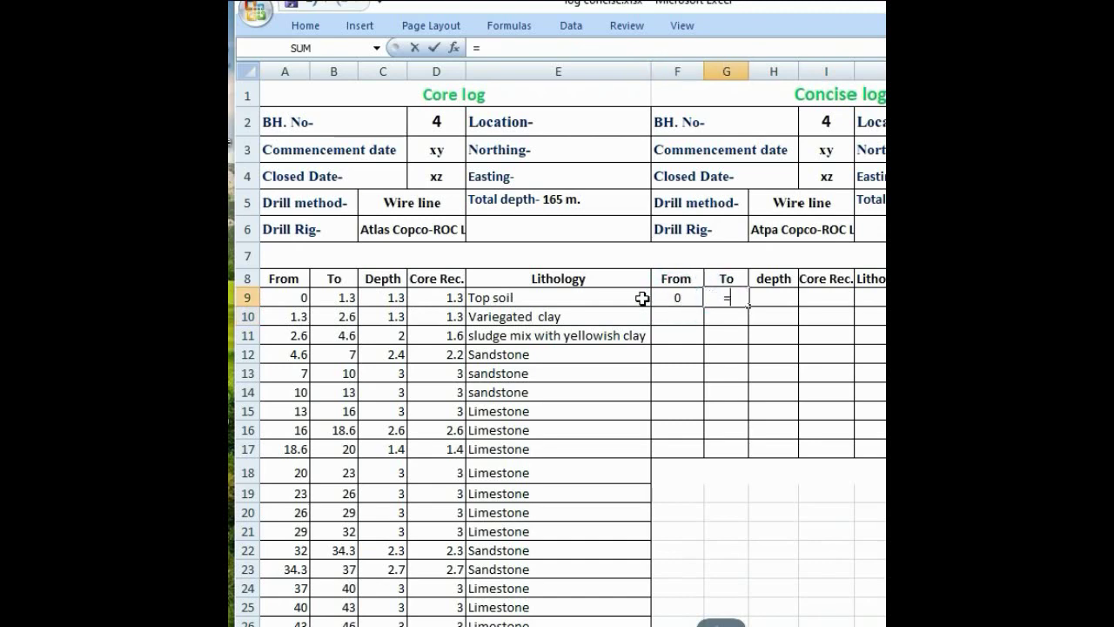
click(334, 298)
key(Return)
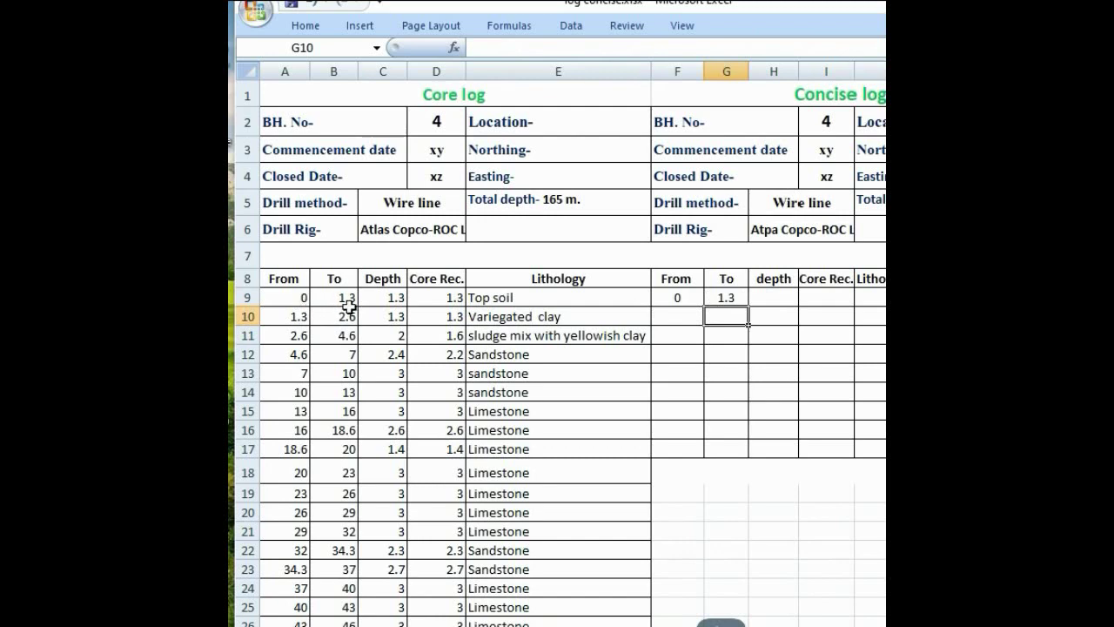
- Calculate the first concise log depth in H9 as To minus From with =G9-F9
click(773, 297)
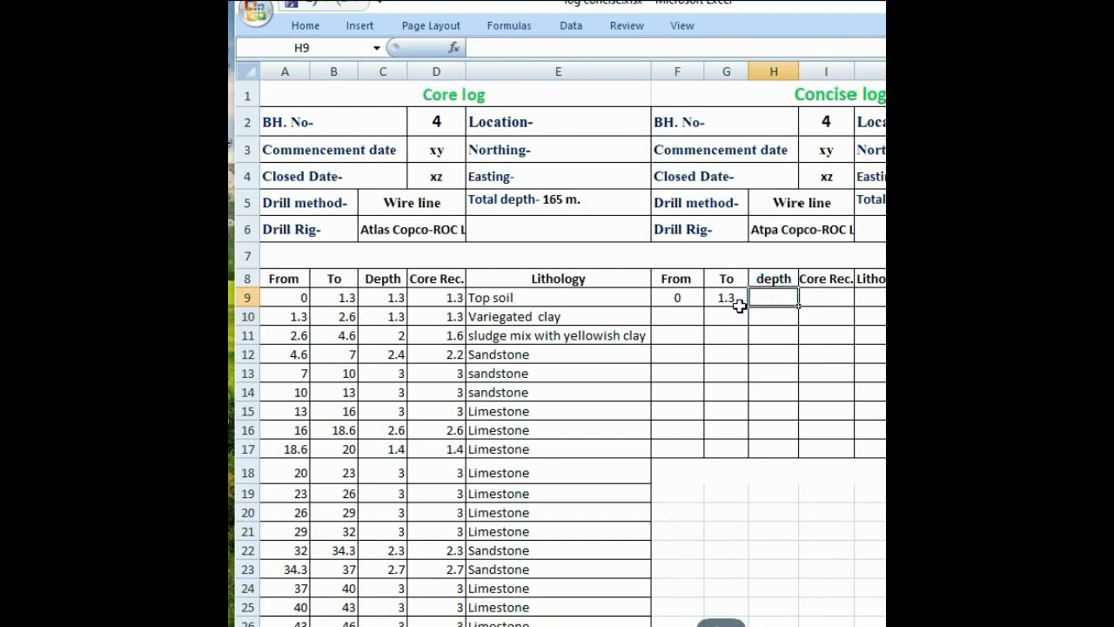
text(=)
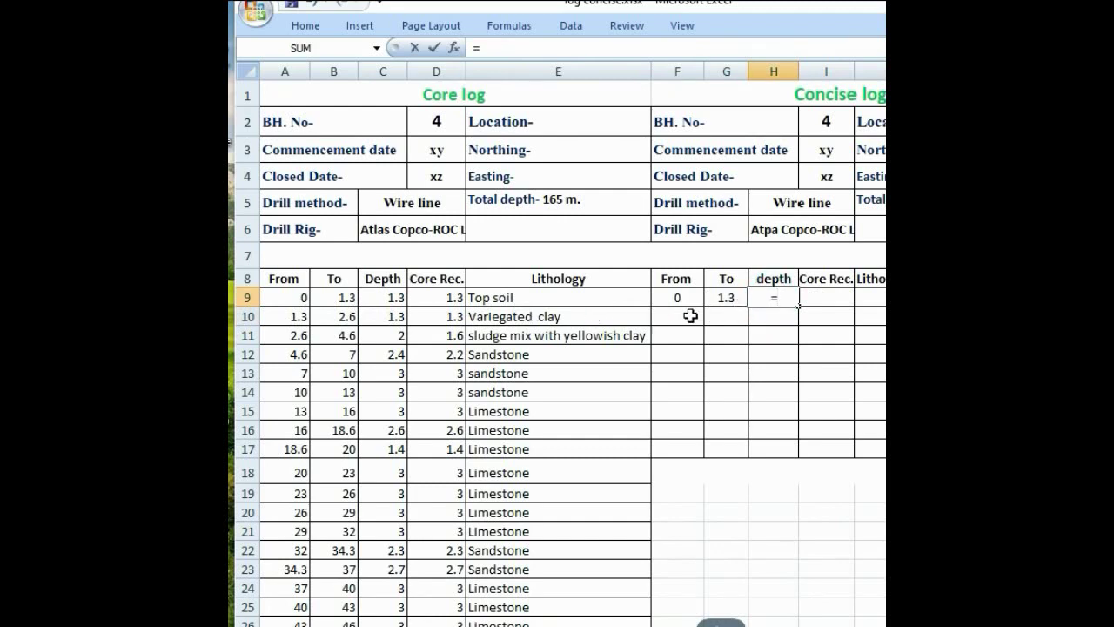
click(737, 297)
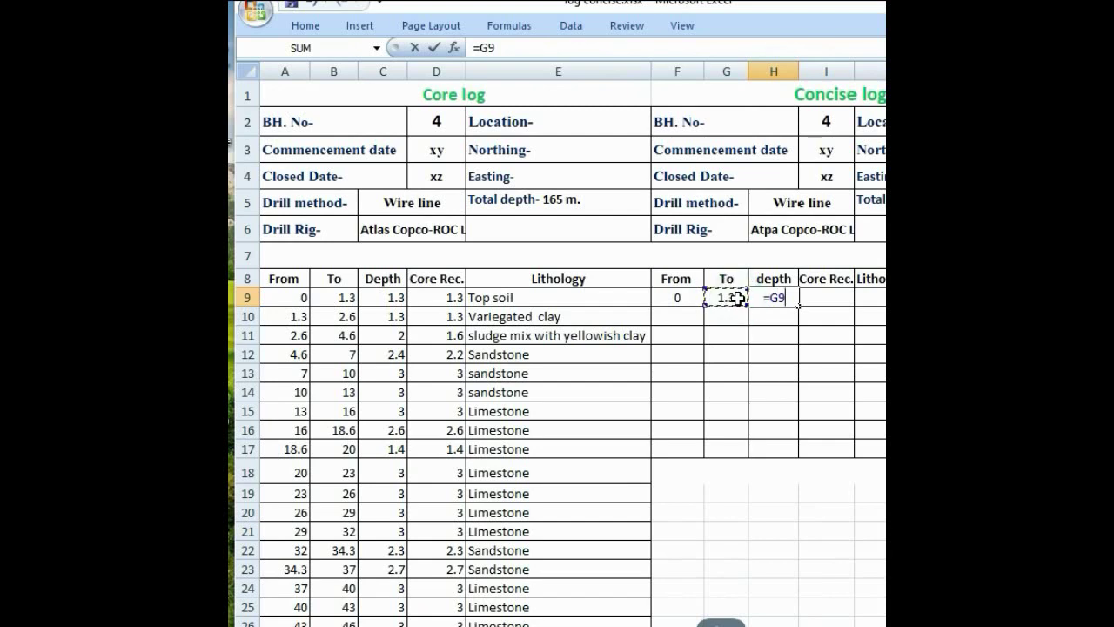
text(-)
click(678, 298)
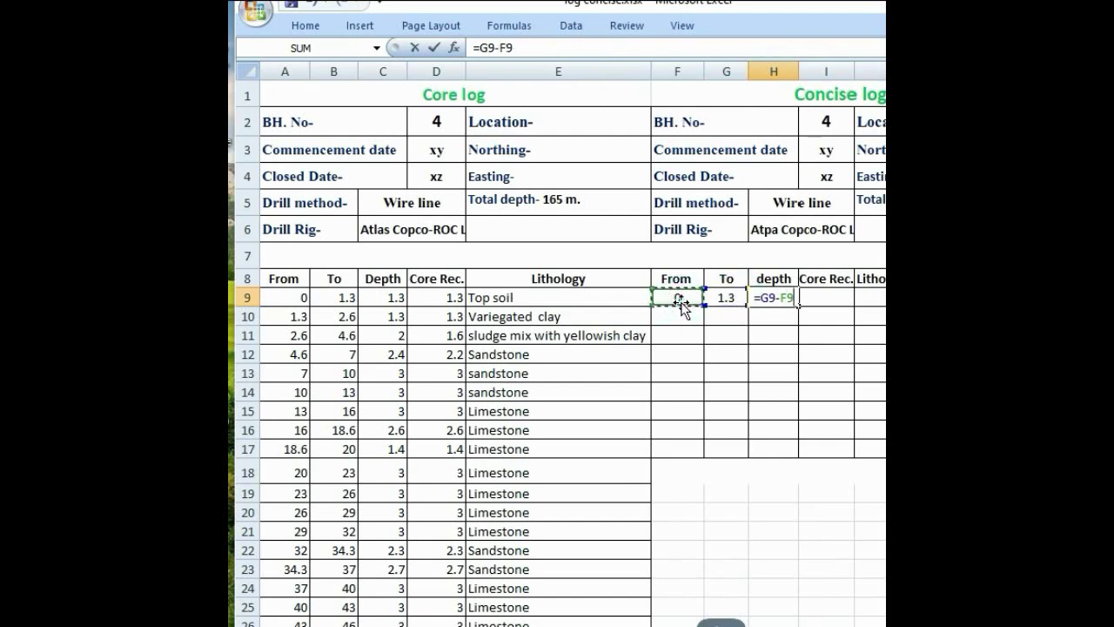
key(Return)
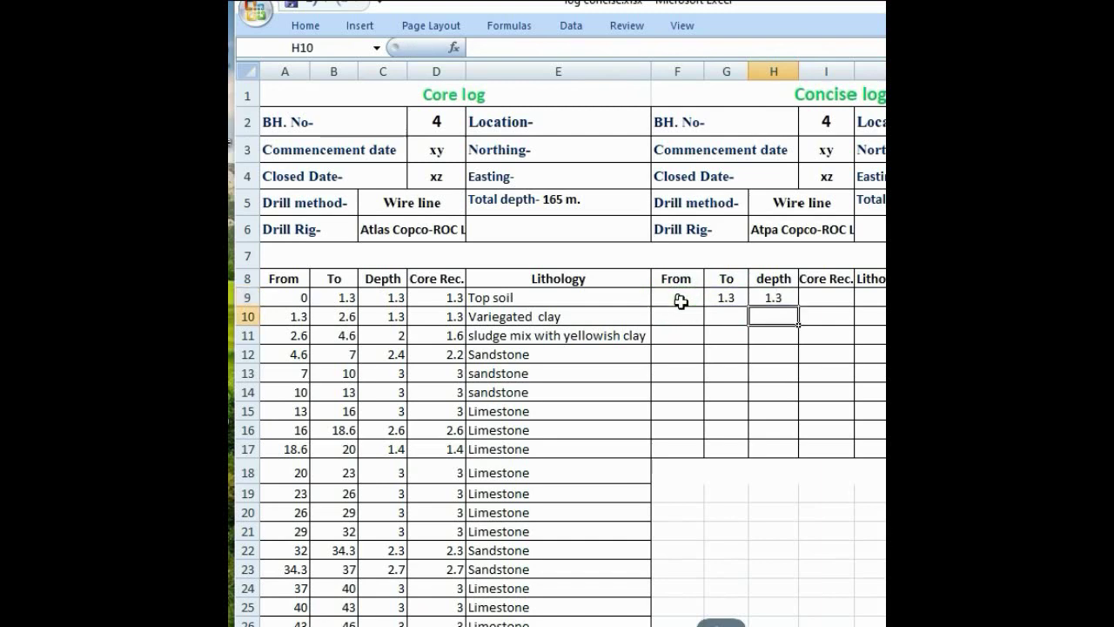
click(779, 300)
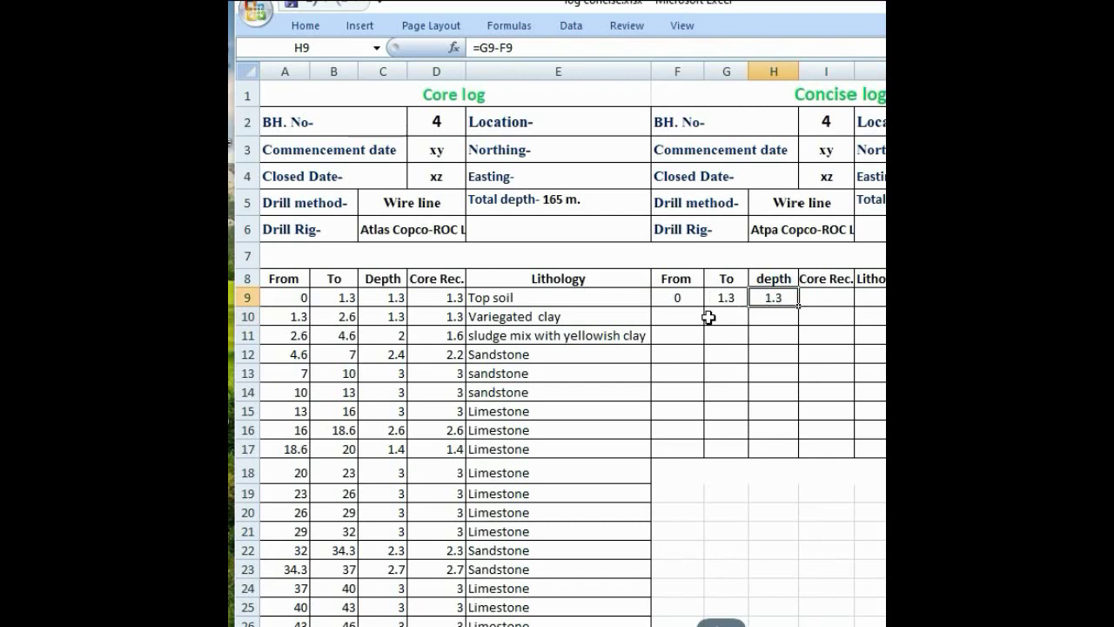
- Link the concise log's first Core Rec. cell, I9, to D9 and enter Top Soil as the lithology in J9
click(812, 296)
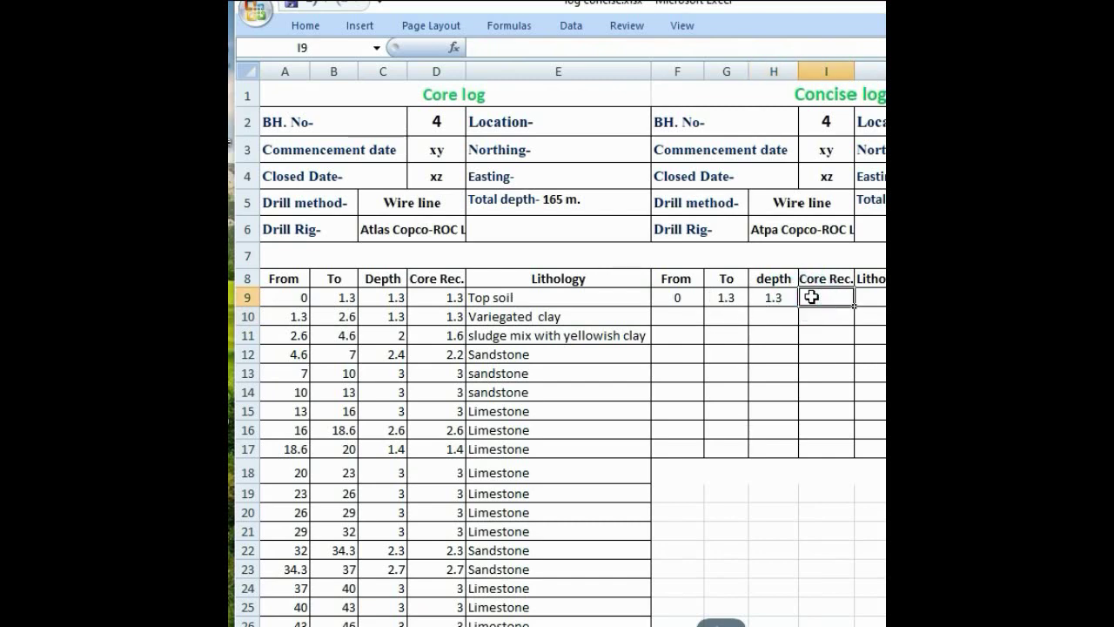
text(=====)
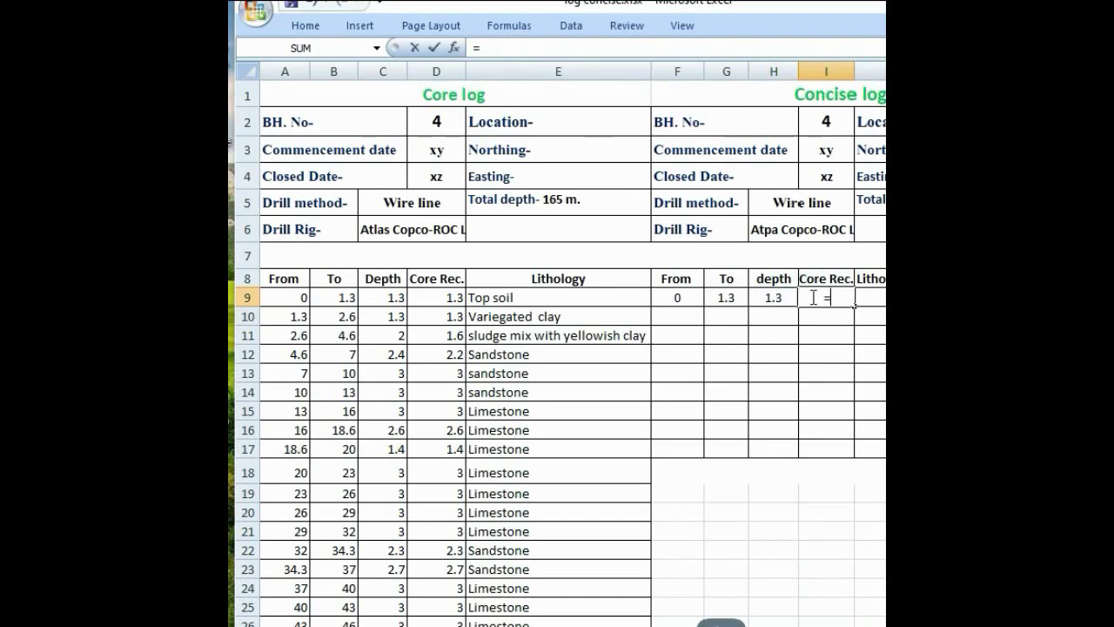
click(449, 302)
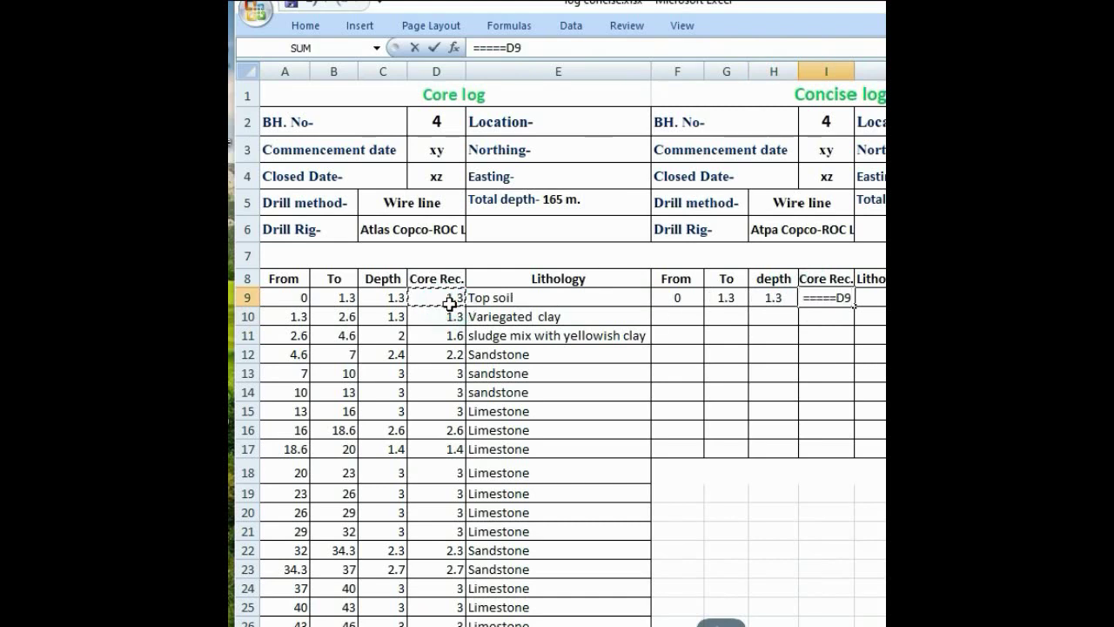
key(BackSpace)
key(BackSpace)
key(BackSpace)
key(BackSpace)
key(BackSpace)
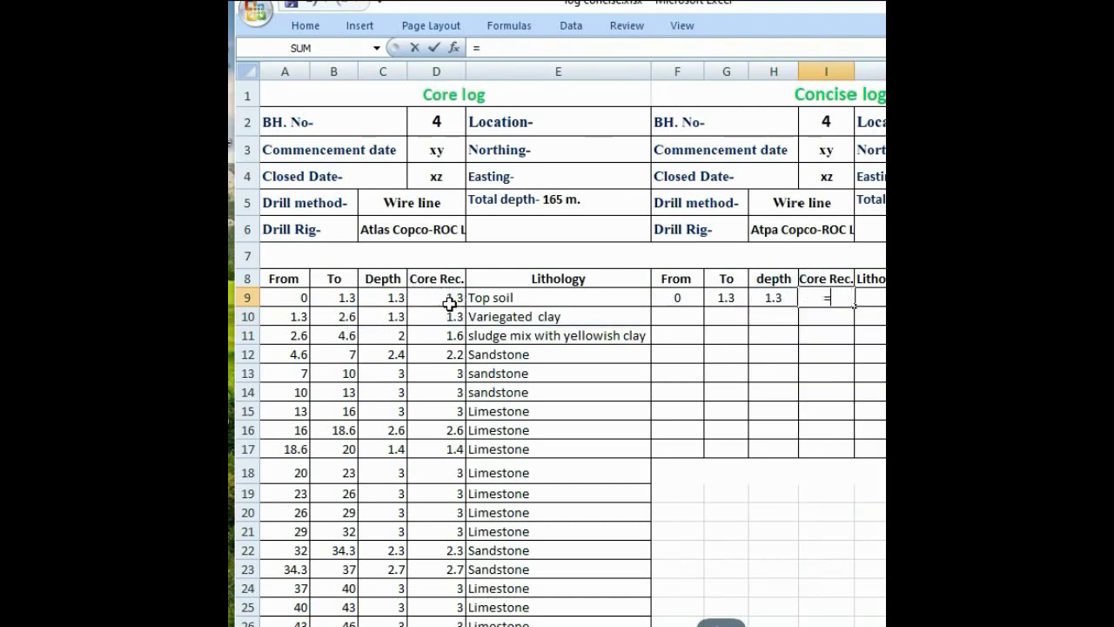
click(446, 300)
key(Return)
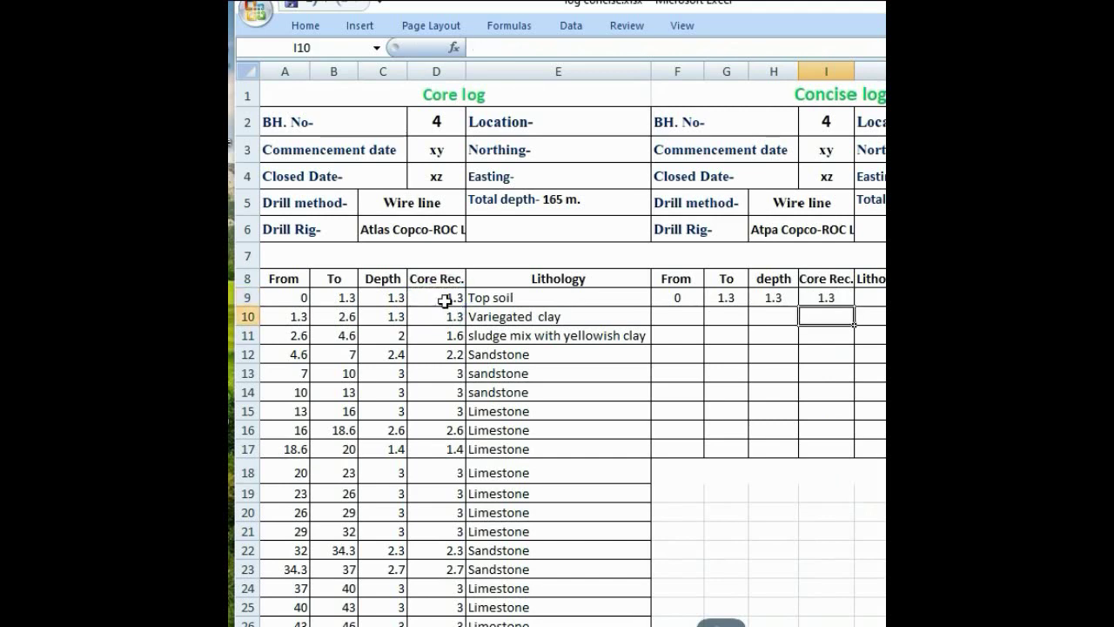
click(880, 300)
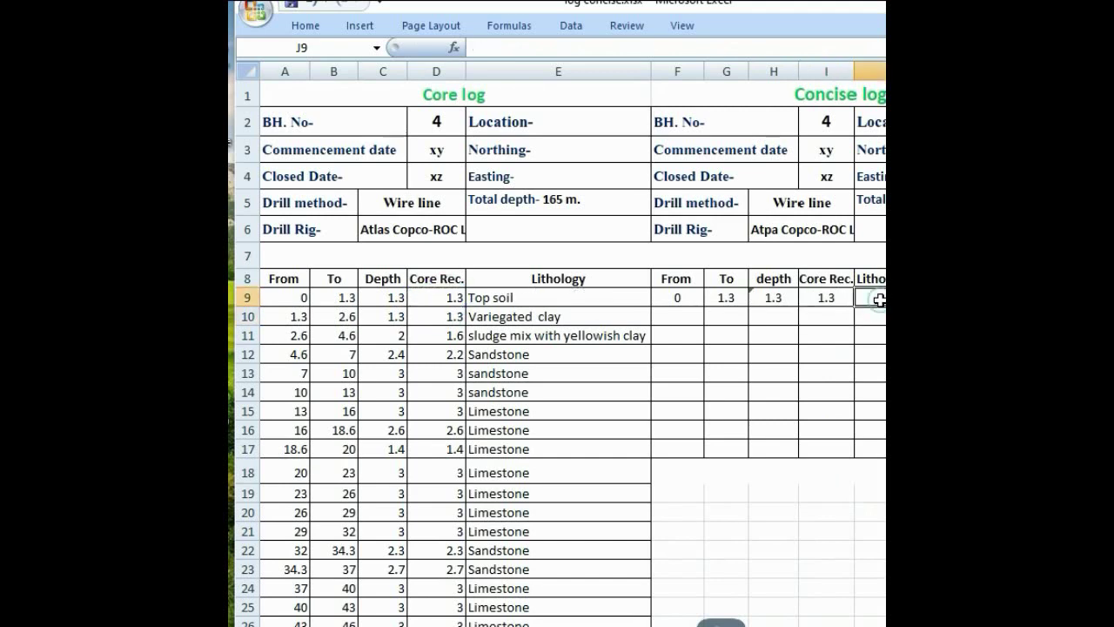
text(Top Soil)
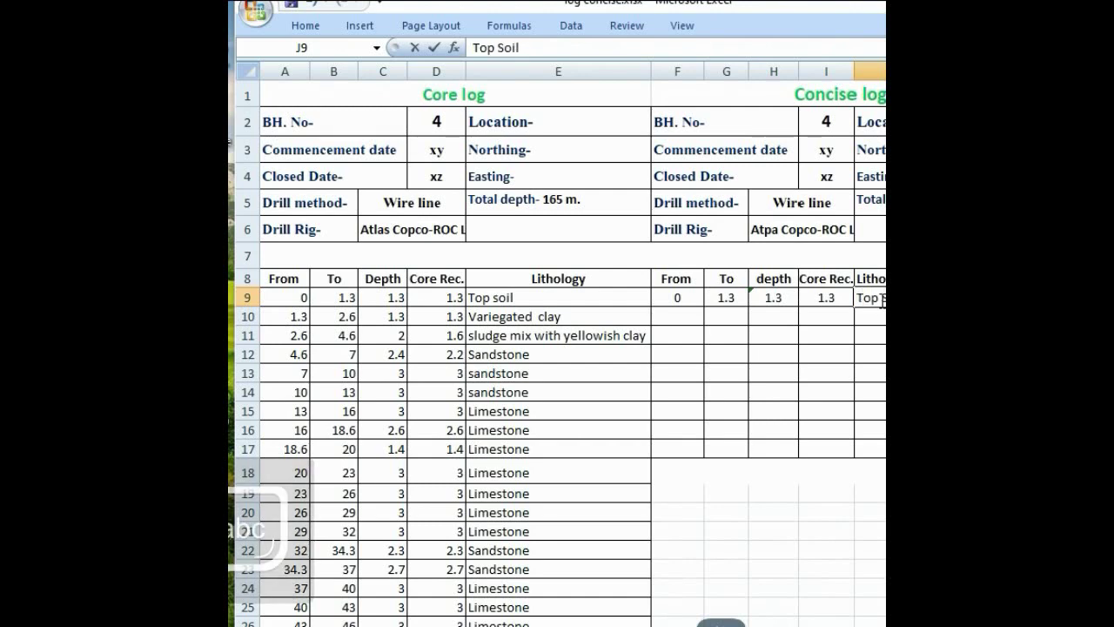
- Link the second From cell of the concise log, F10, to the start of the variegated clay with =A10
click(689, 317)
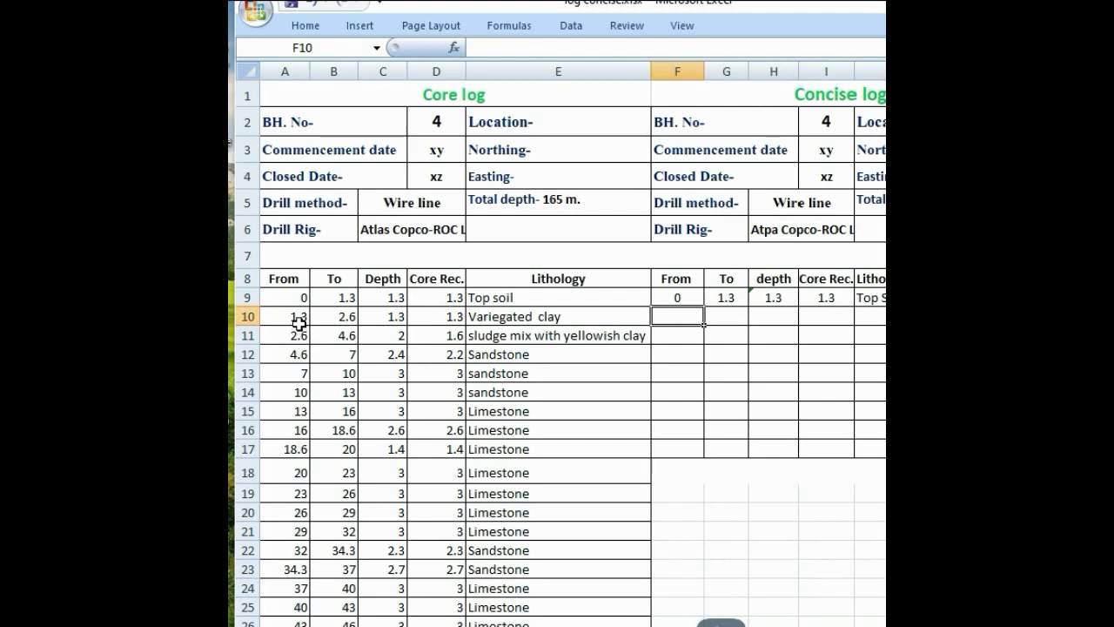
text(=)
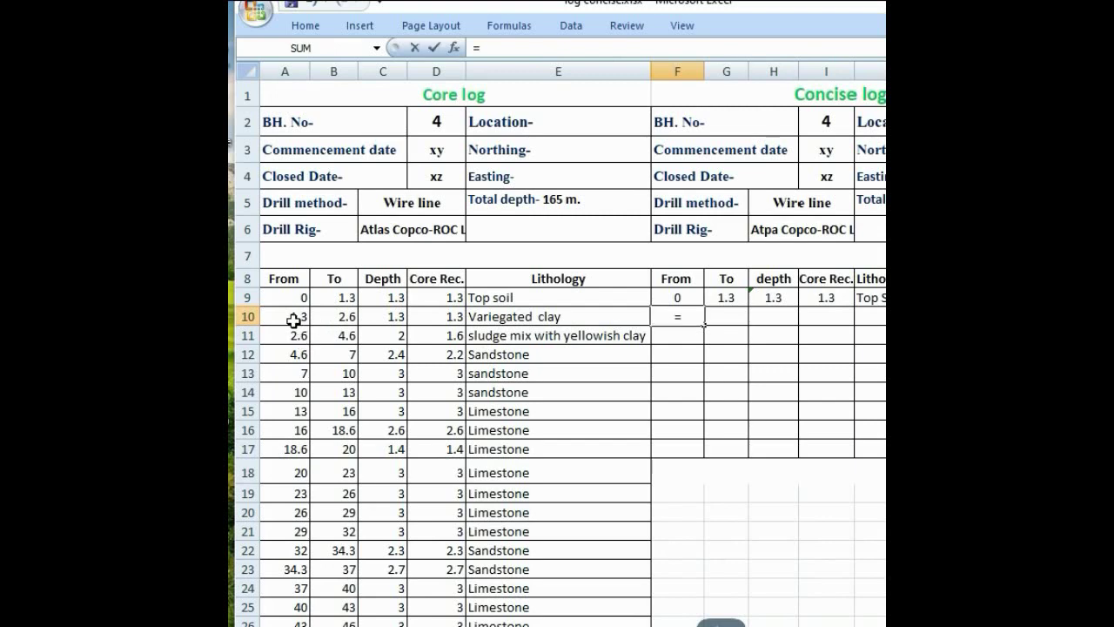
click(293, 320)
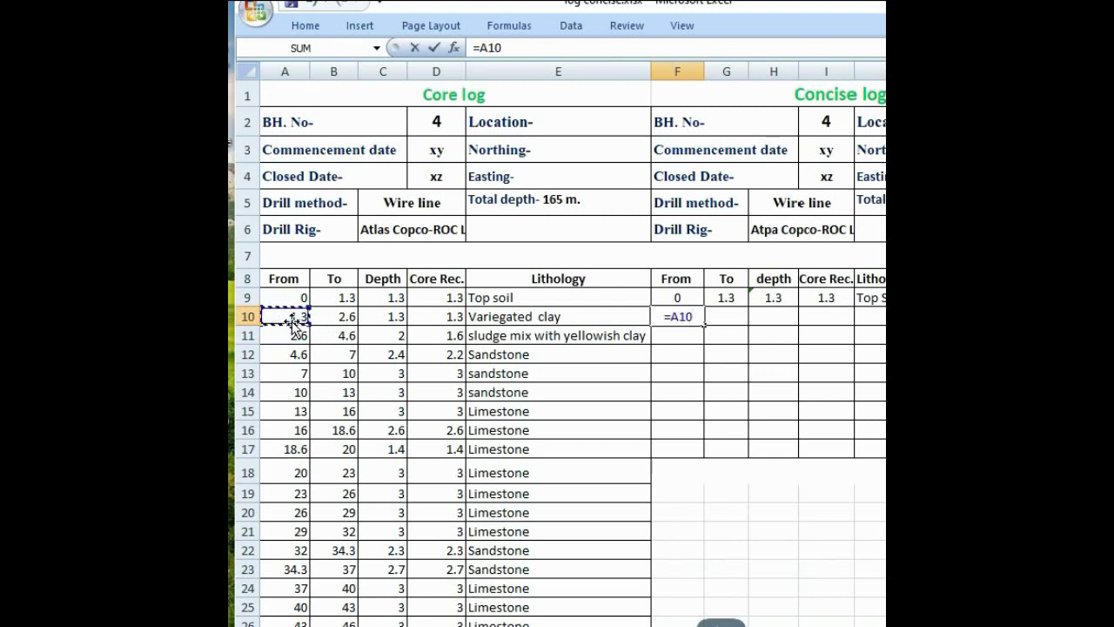
key(Return)
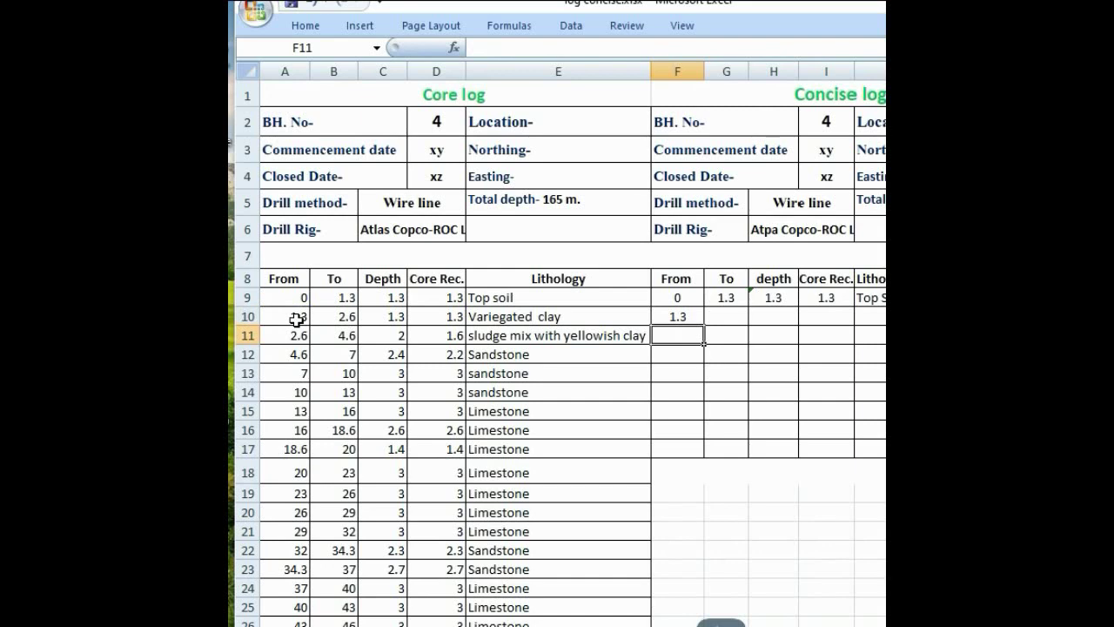
- Link the concise log's second To cell, G10, to the end of the yellowish clay interval in B11
click(714, 316)
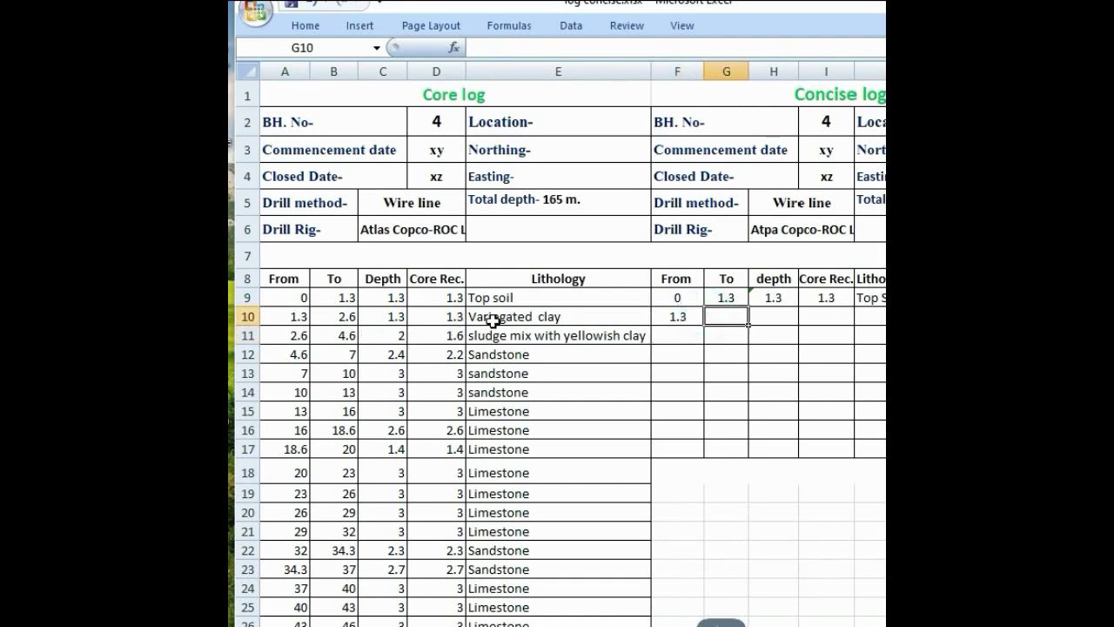
click(339, 334)
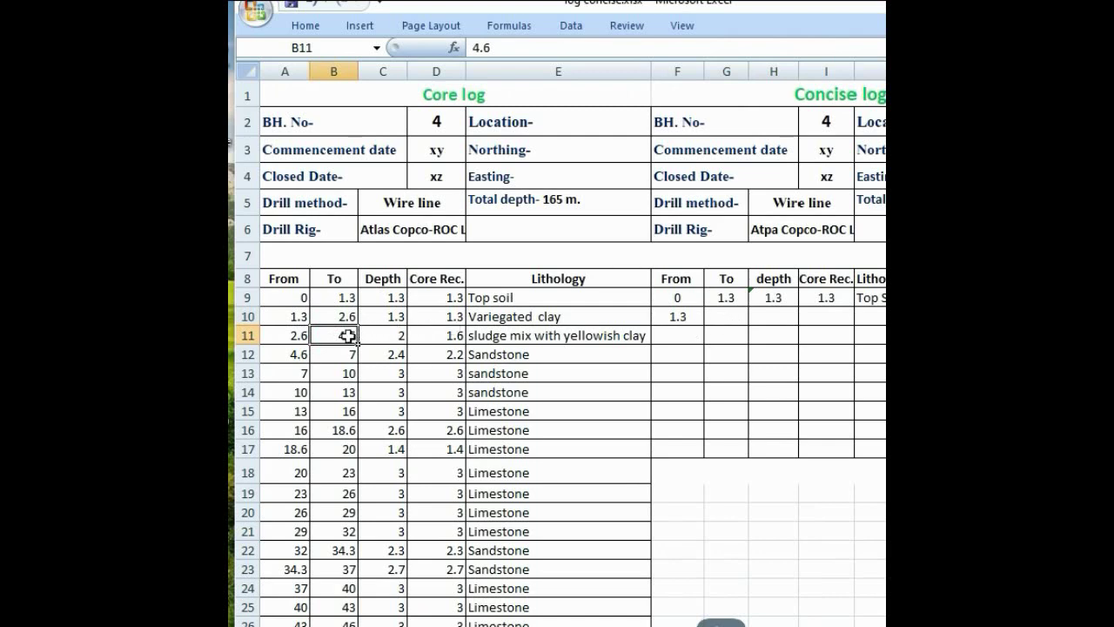
click(722, 313)
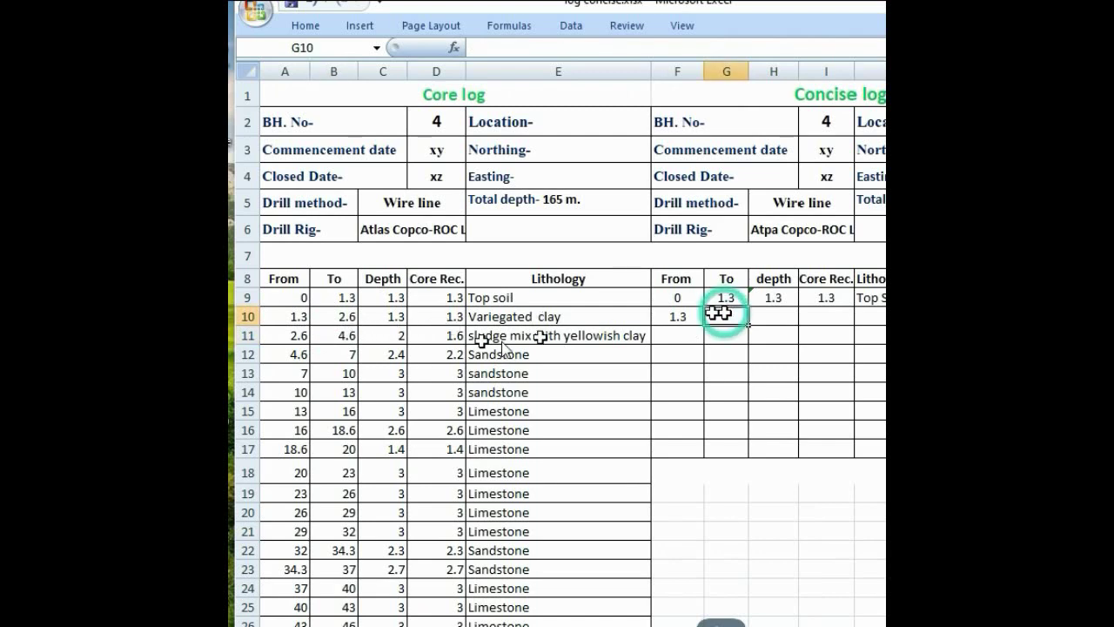
text(=)
click(348, 336)
key(Return)
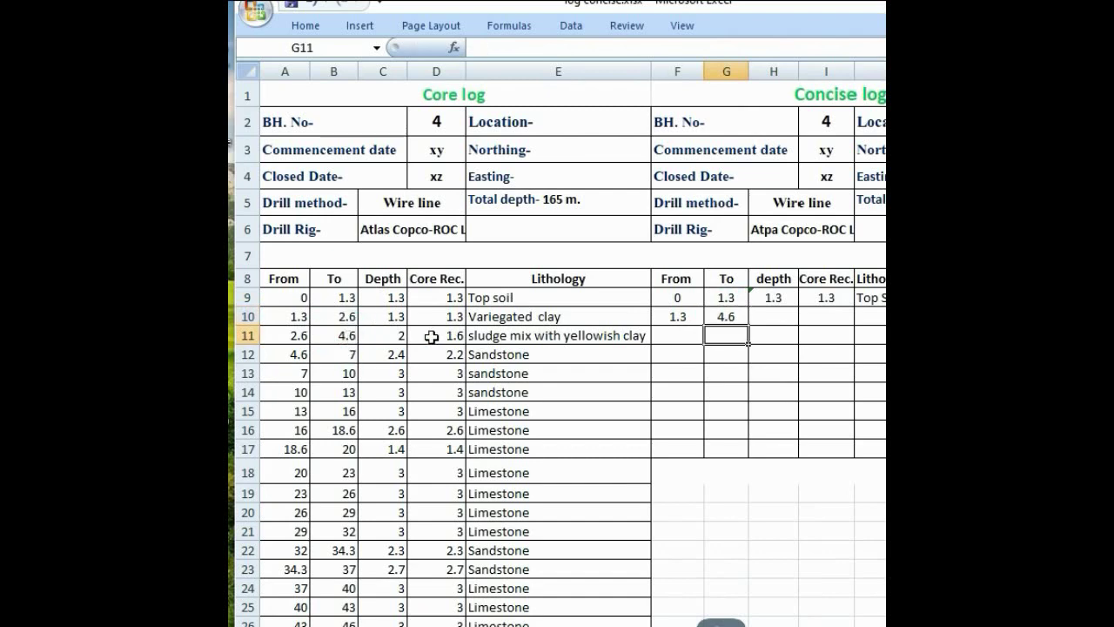
- Copy the depth formula from H9 down the concise log's depth column through H16
click(777, 319)
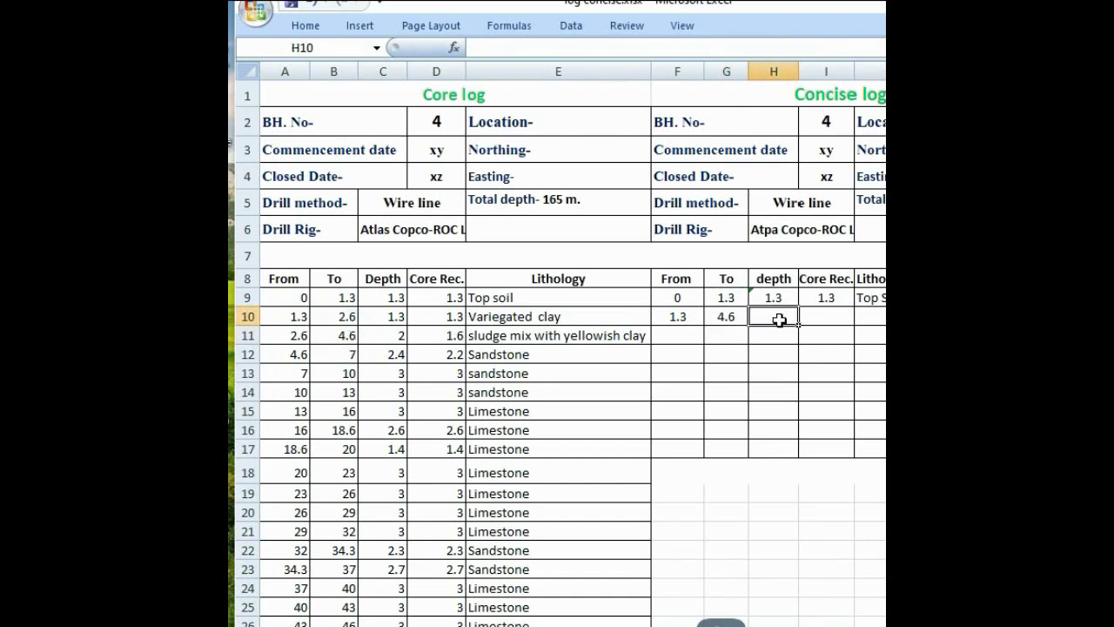
click(784, 296)
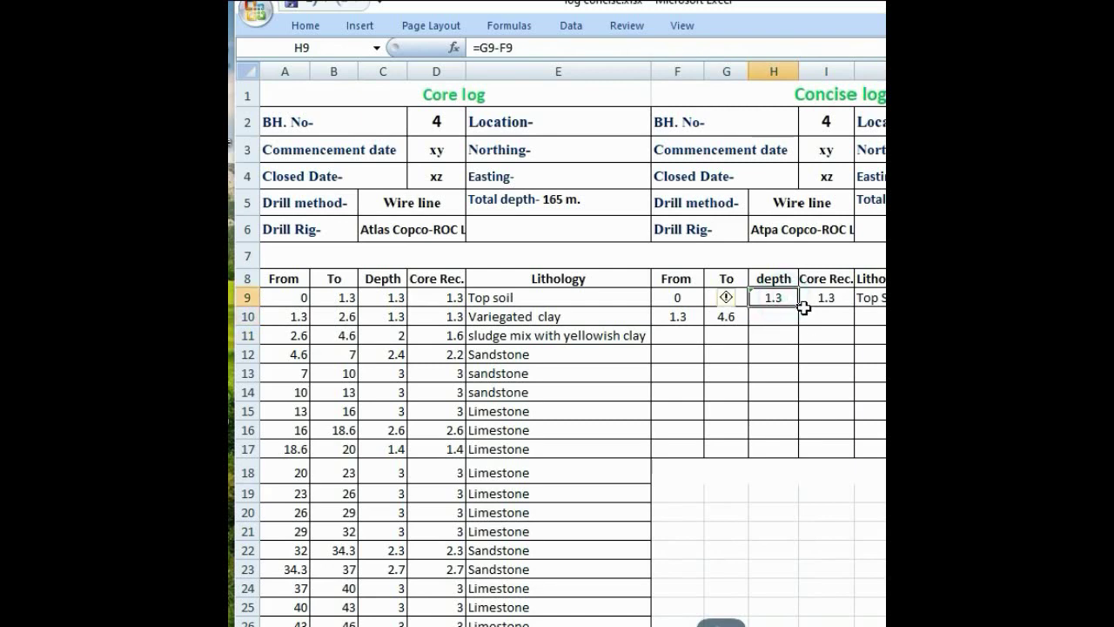
click(800, 308)
drag(800, 308, 798, 437)
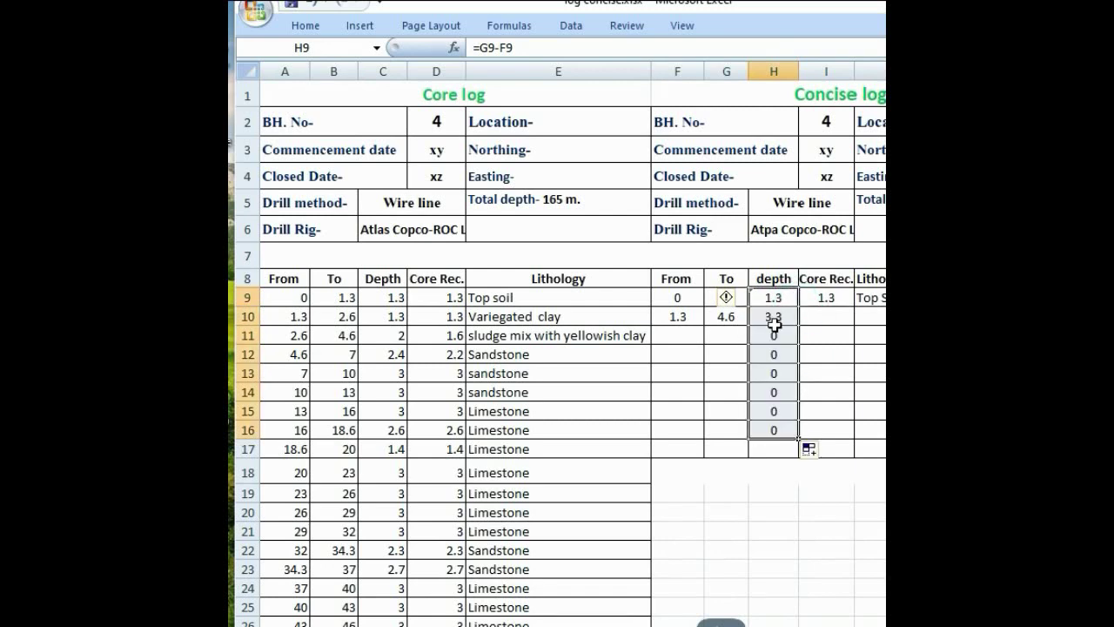
- Sum the core recovery of the two clay intervals in the concise log's cell I10 with =SUM(D10:D11)
click(779, 321)
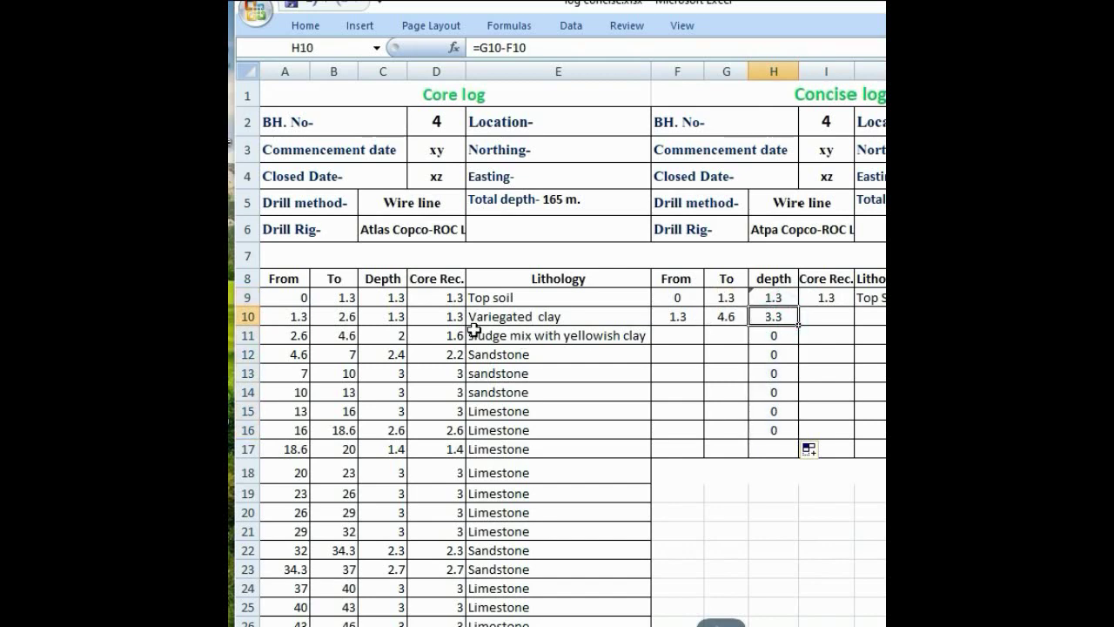
click(823, 320)
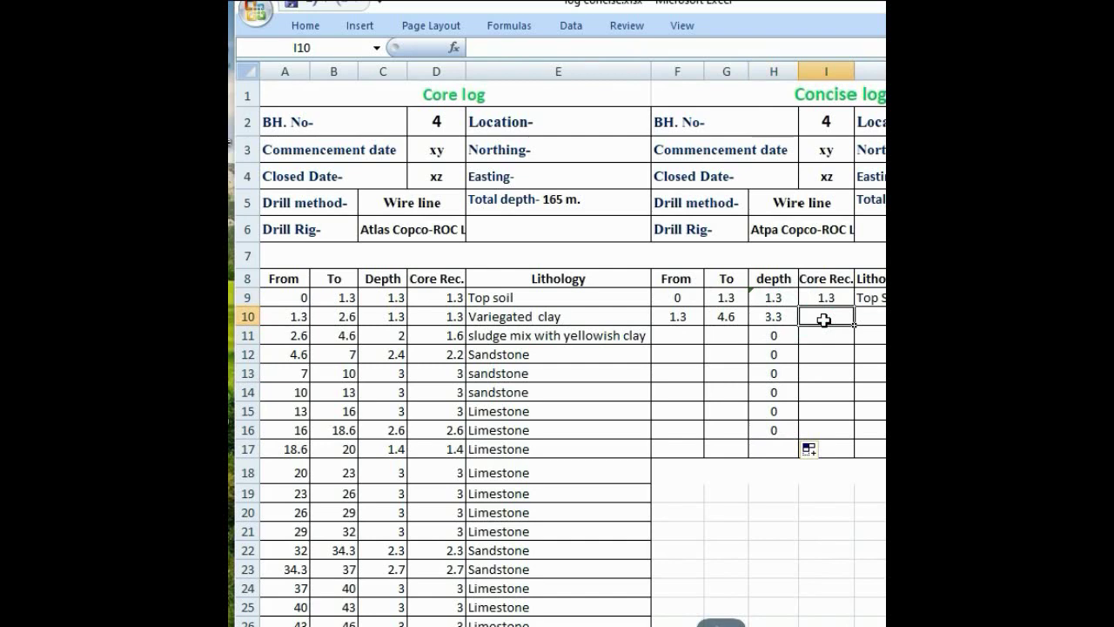
text(=)
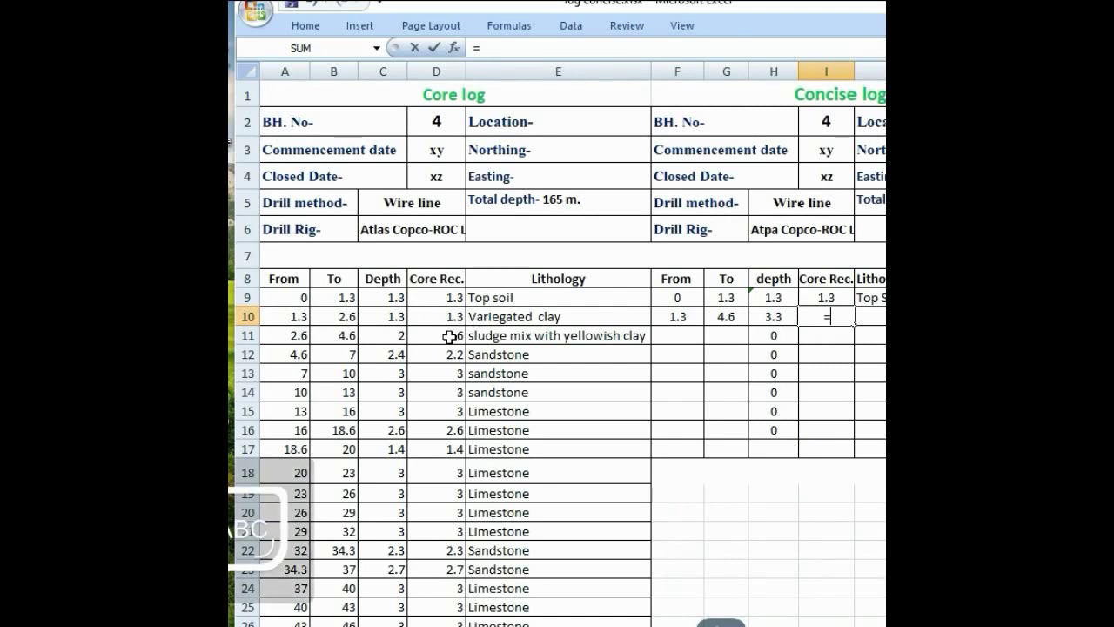
text(UM)
text(S)
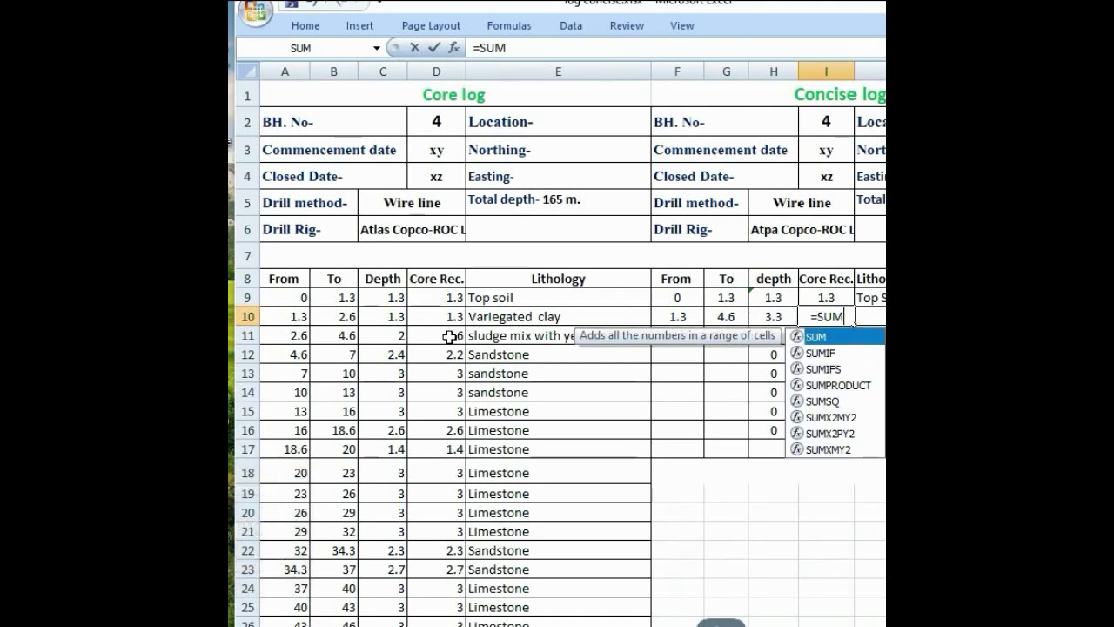
text(()
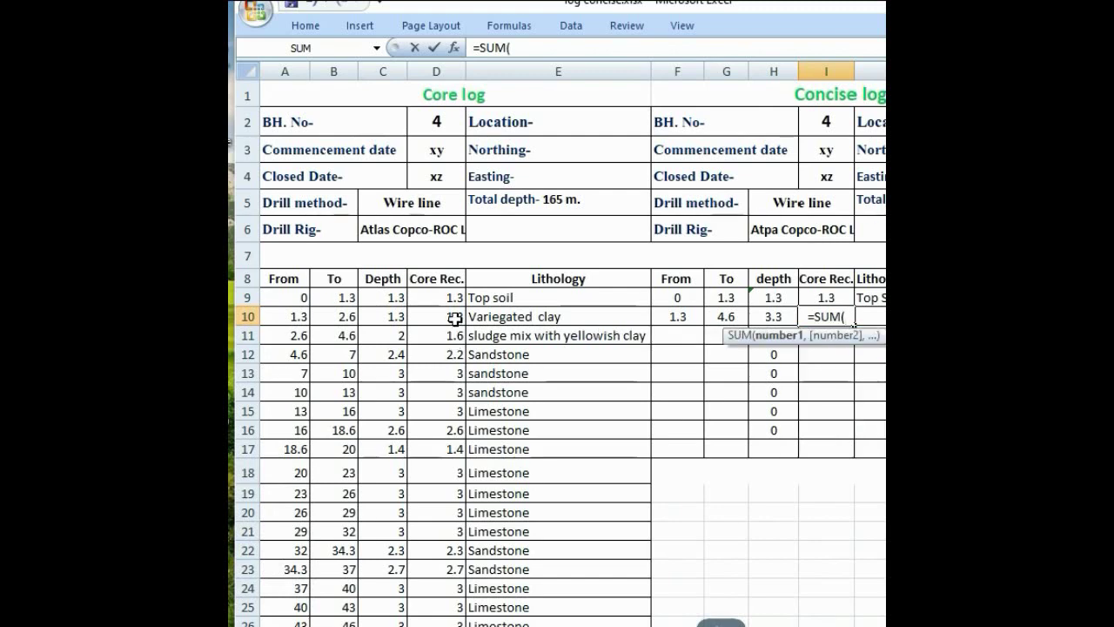
click(456, 319)
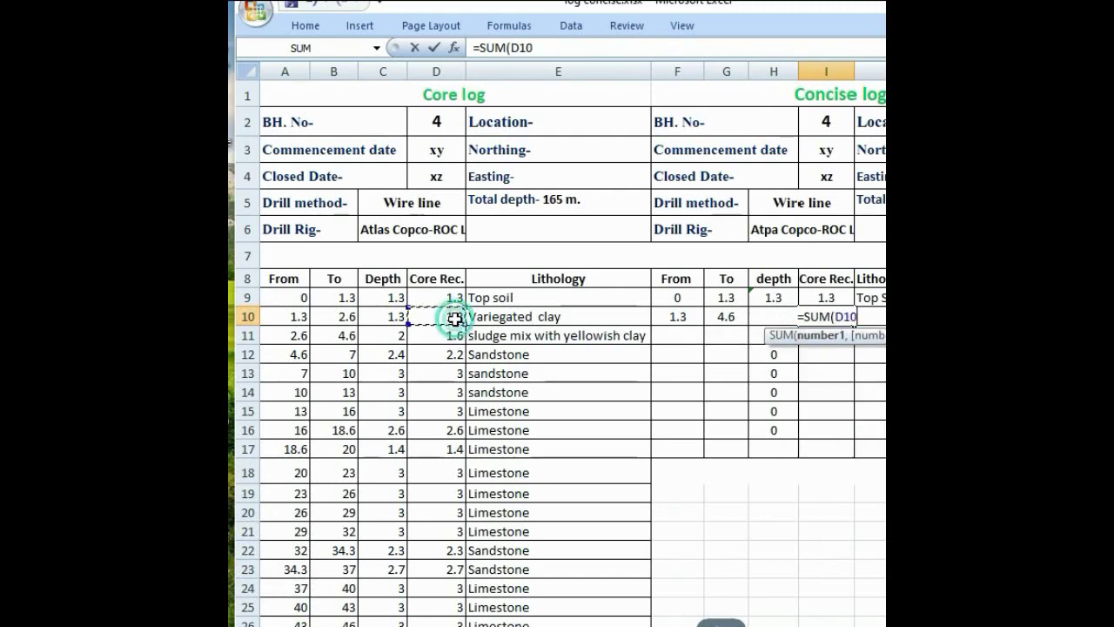
text(:)
click(455, 318)
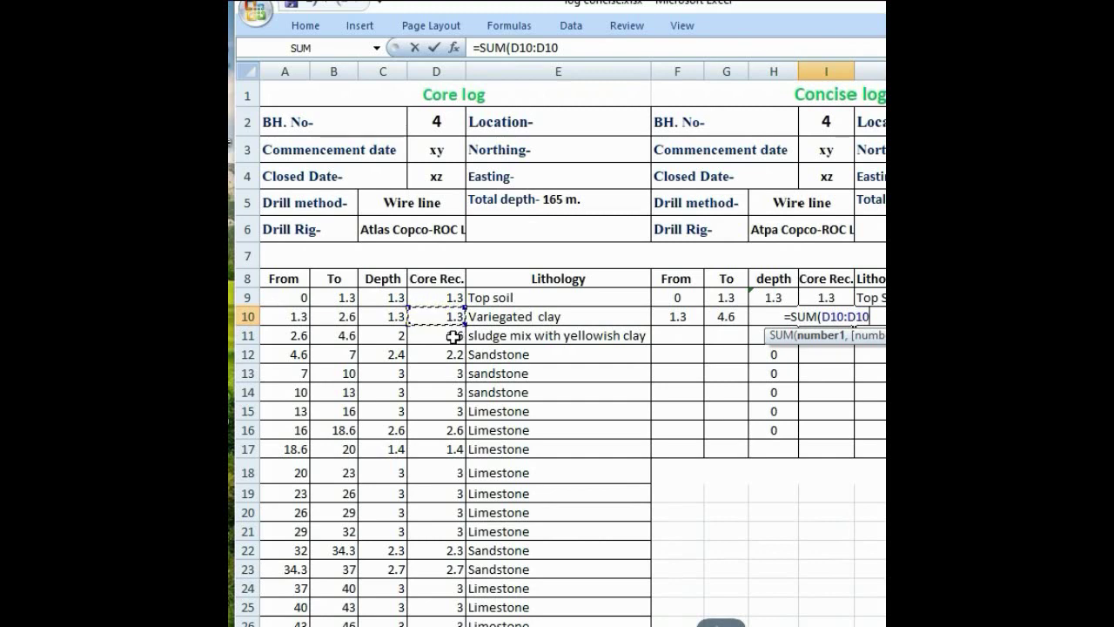
key(BackSpace)
key(BackSpace)
key(BackSpace)
click(453, 337)
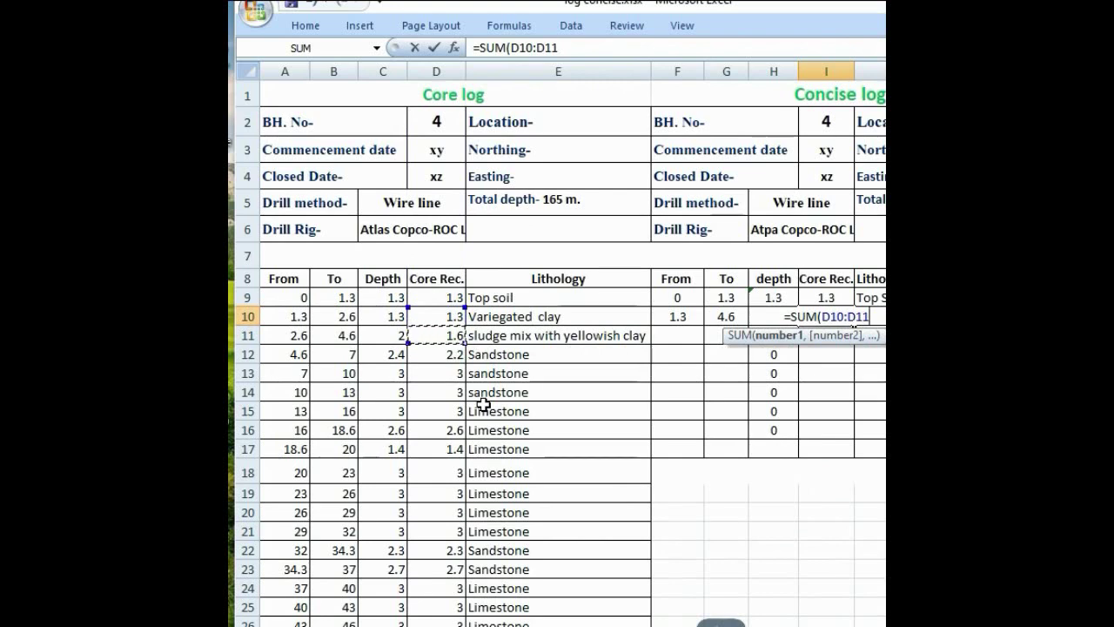
text())
key(Return)
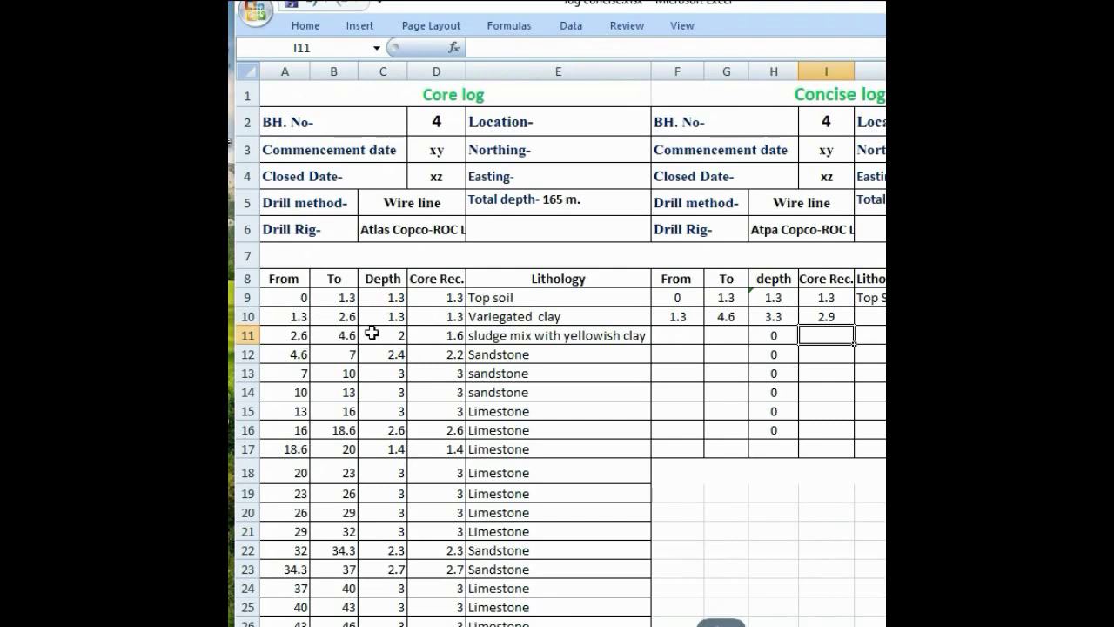
click(400, 321)
drag(401, 326, 442, 337)
key(ctrl+d)
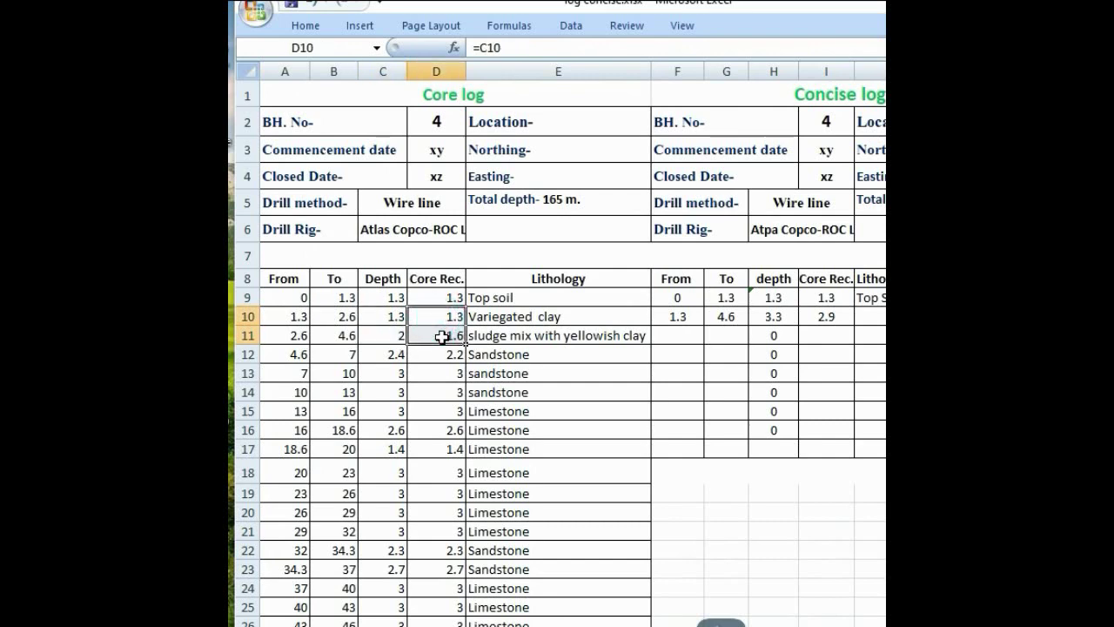
- Link the concise log's first sandstone interval to the core log, with From cell F11 as =A12 and To cell G11 as =B14
click(692, 333)
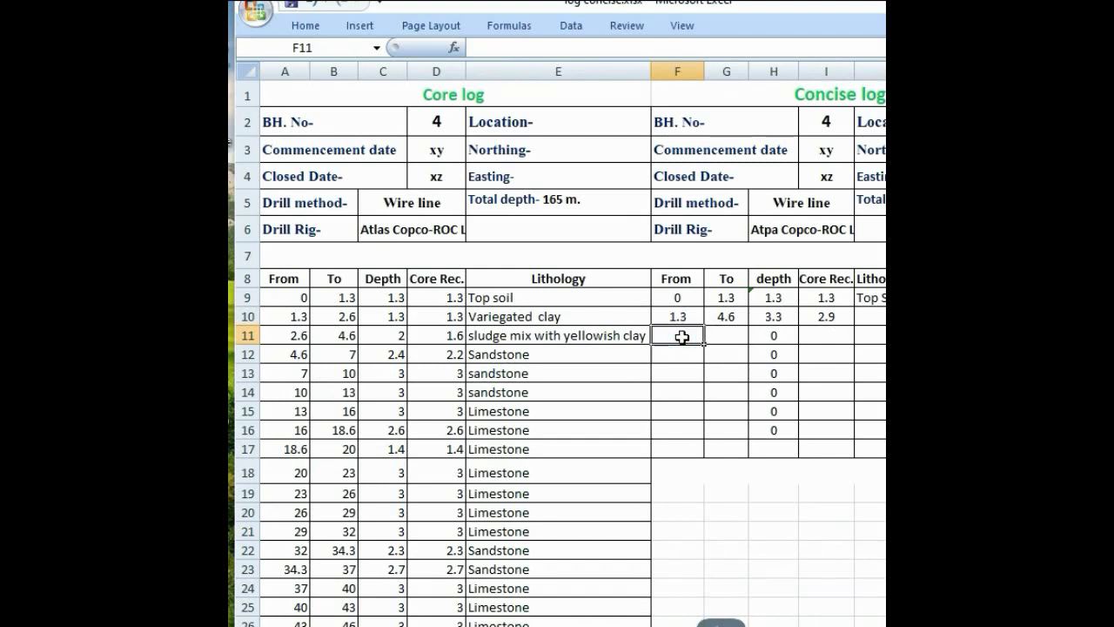
text(=)
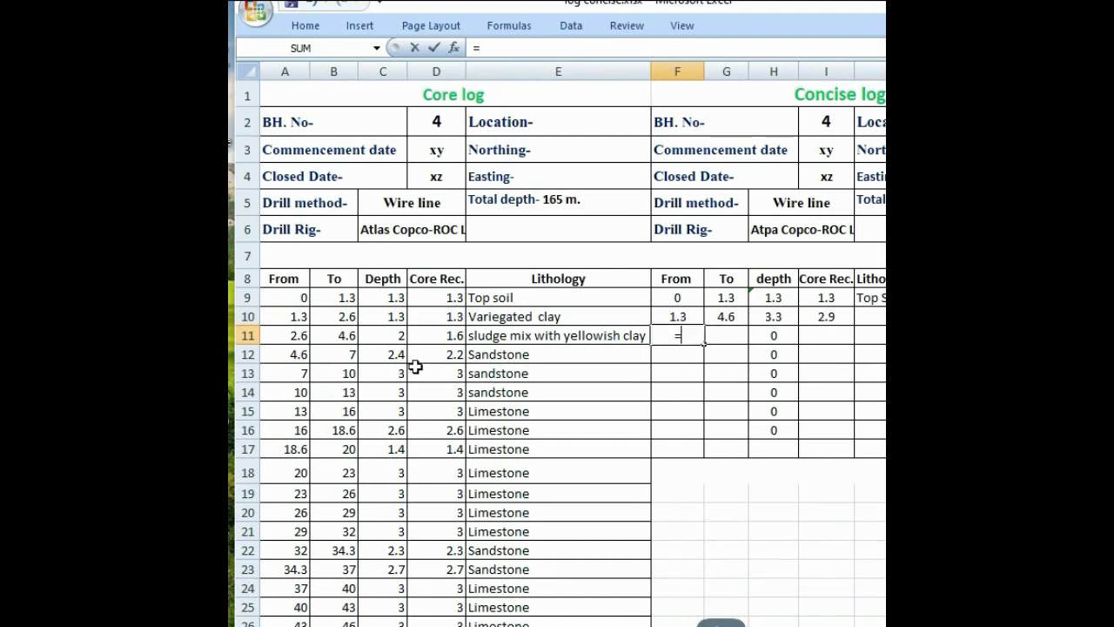
click(298, 355)
key(Return)
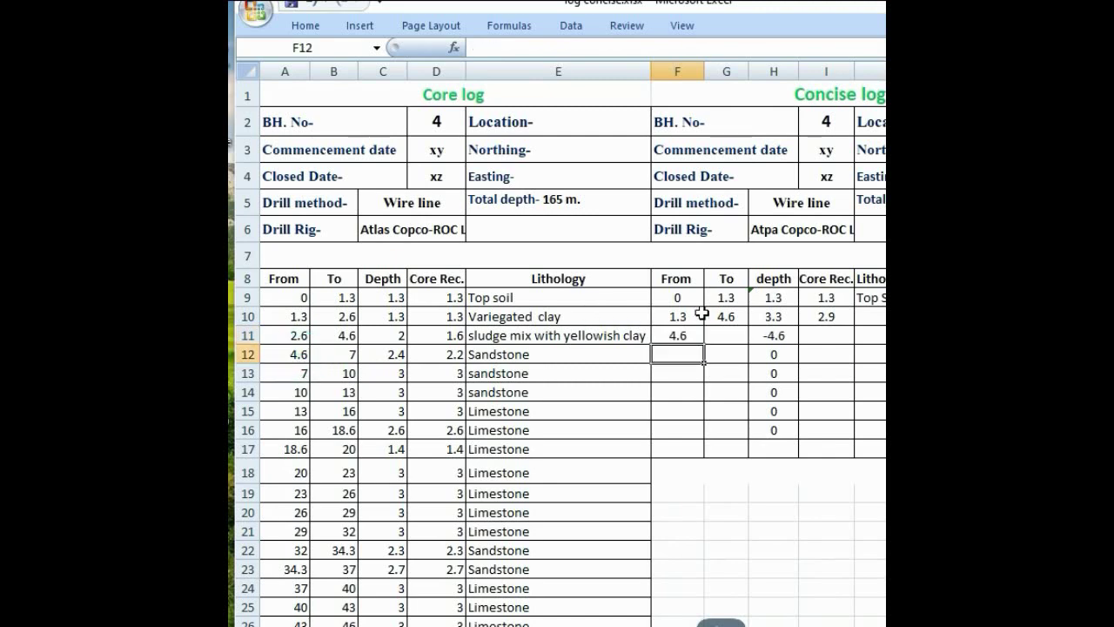
click(726, 335)
text(=)
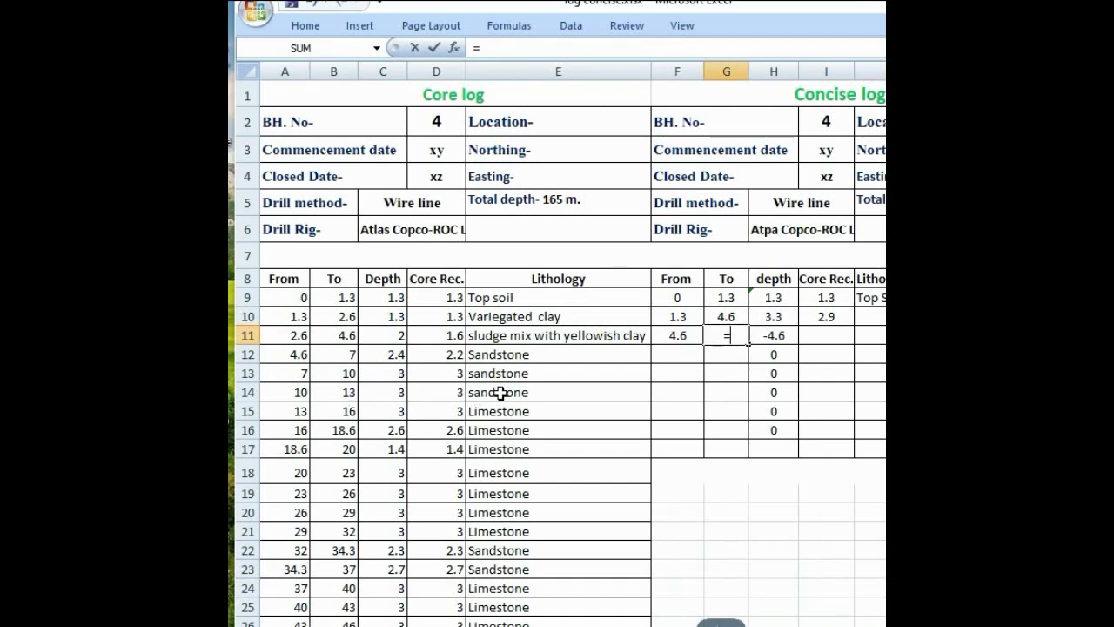
click(344, 393)
key(Return)
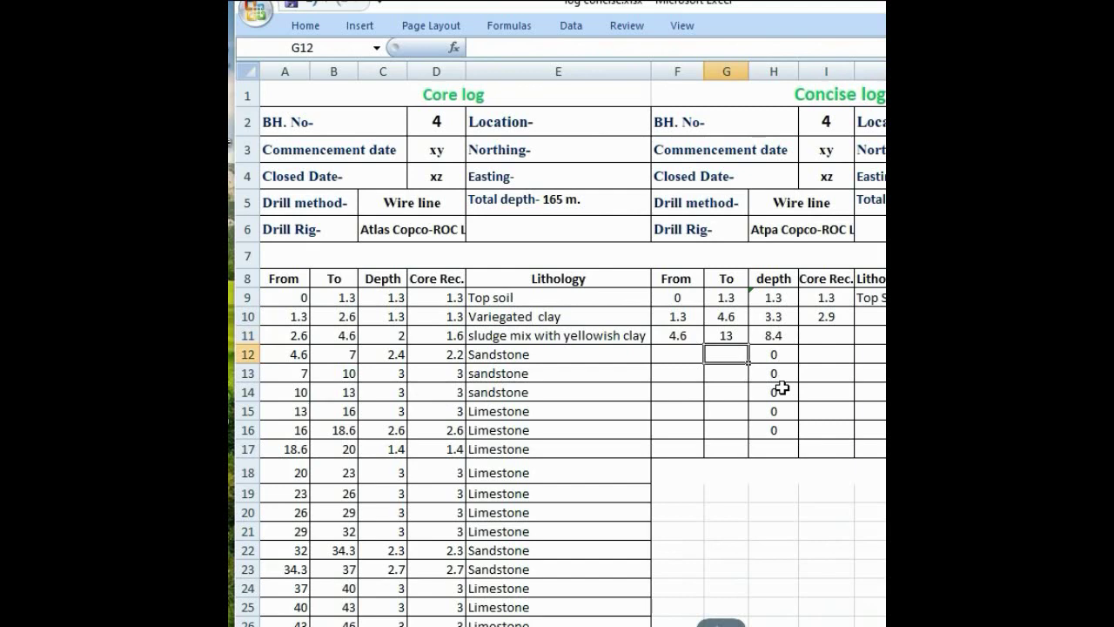
- Link the concise log's fourth From cell, F12, to the previous interval's To value with =G11
click(685, 358)
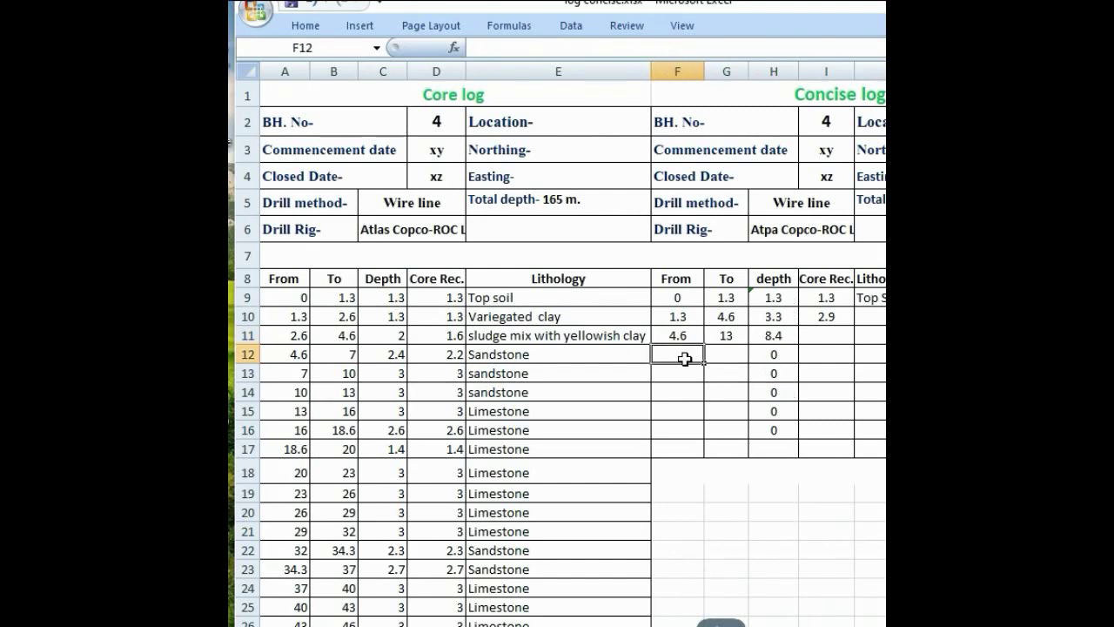
text(=)
click(726, 335)
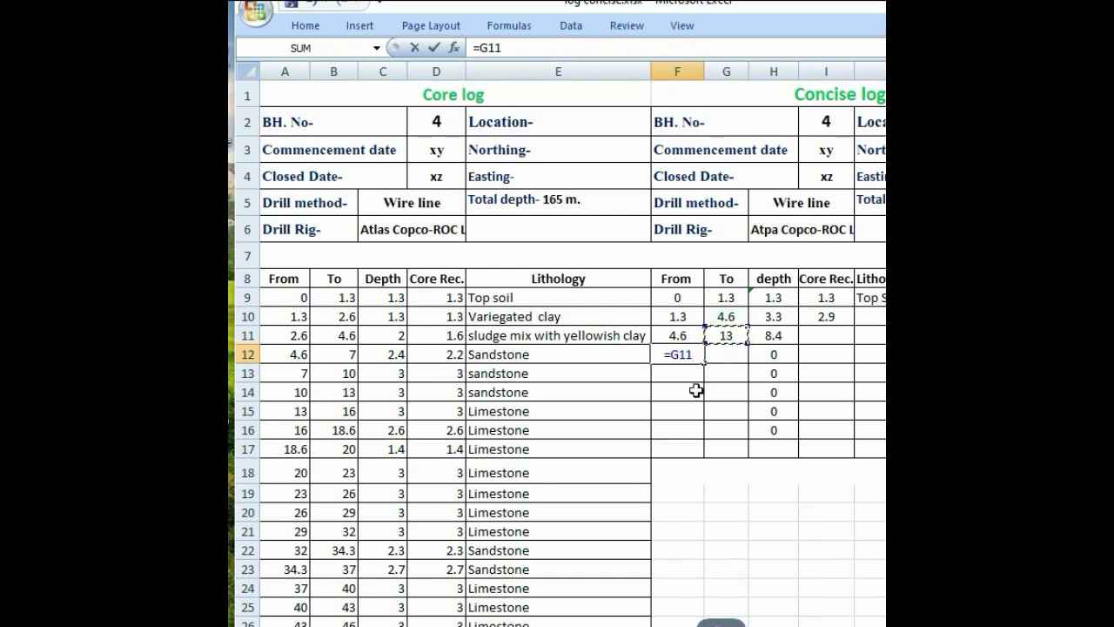
key(Return)
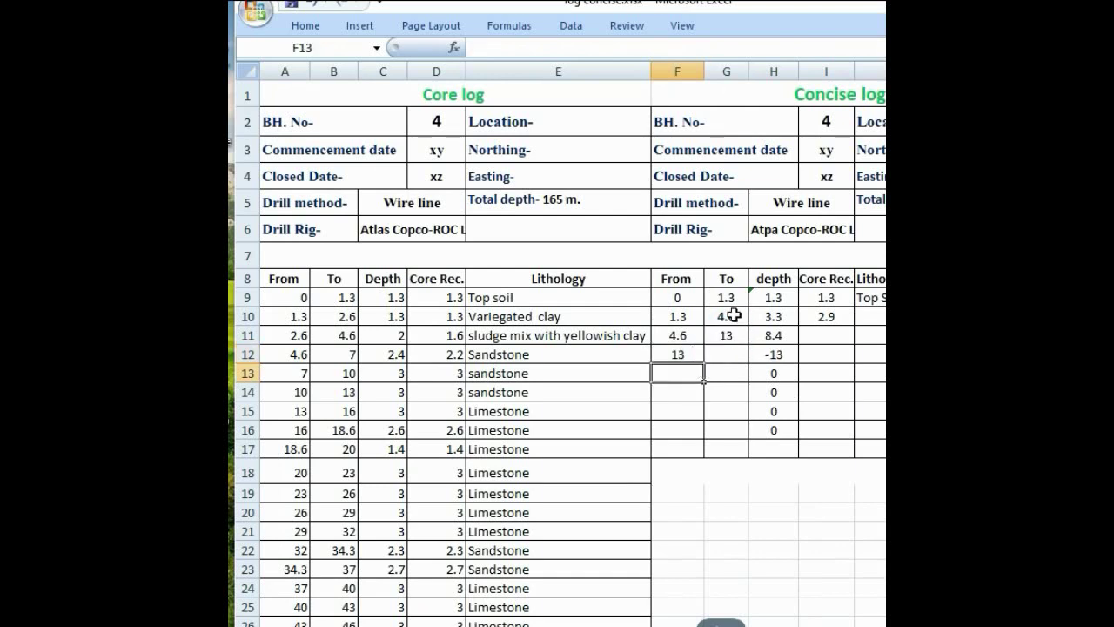
click(682, 355)
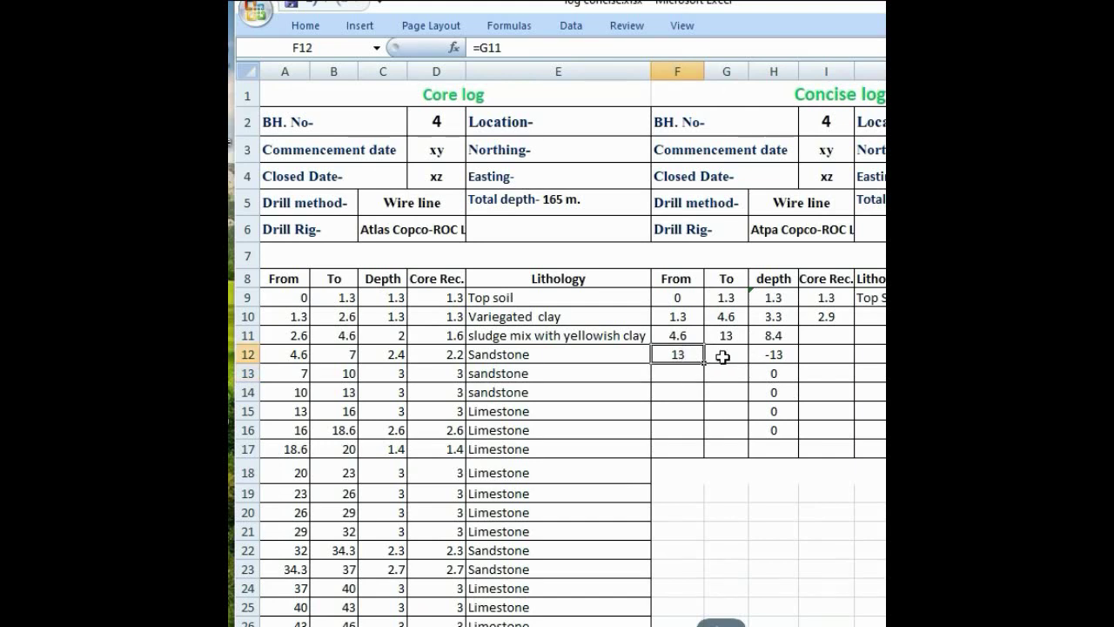
- Link the concise log's fourth To cell, G12, to the end of the first limestone run in B21
click(722, 355)
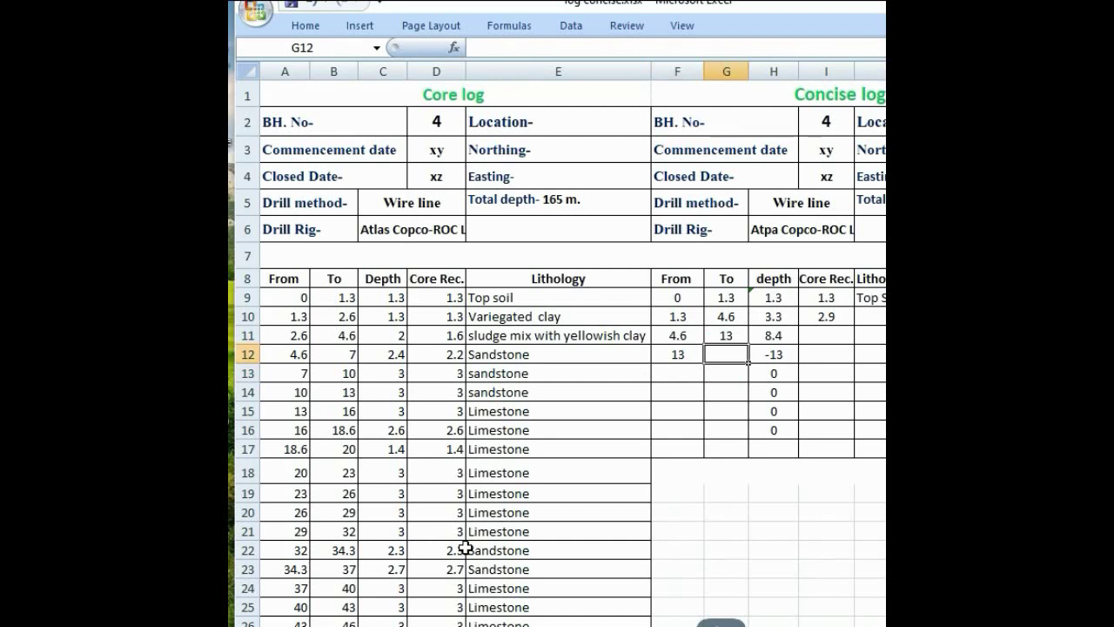
click(340, 535)
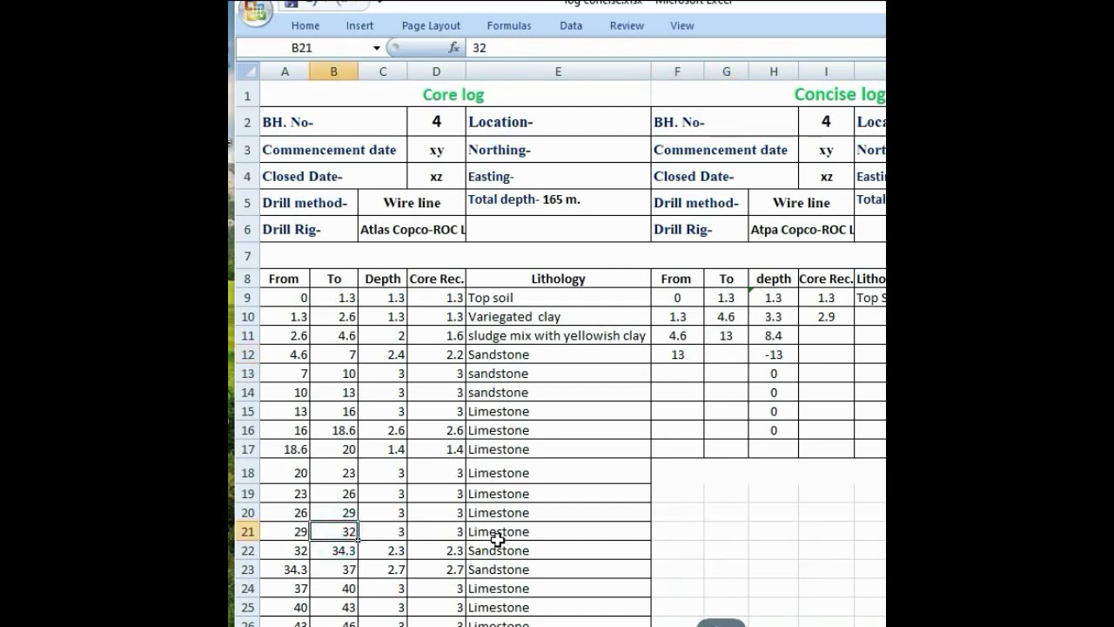
drag(494, 532, 504, 411)
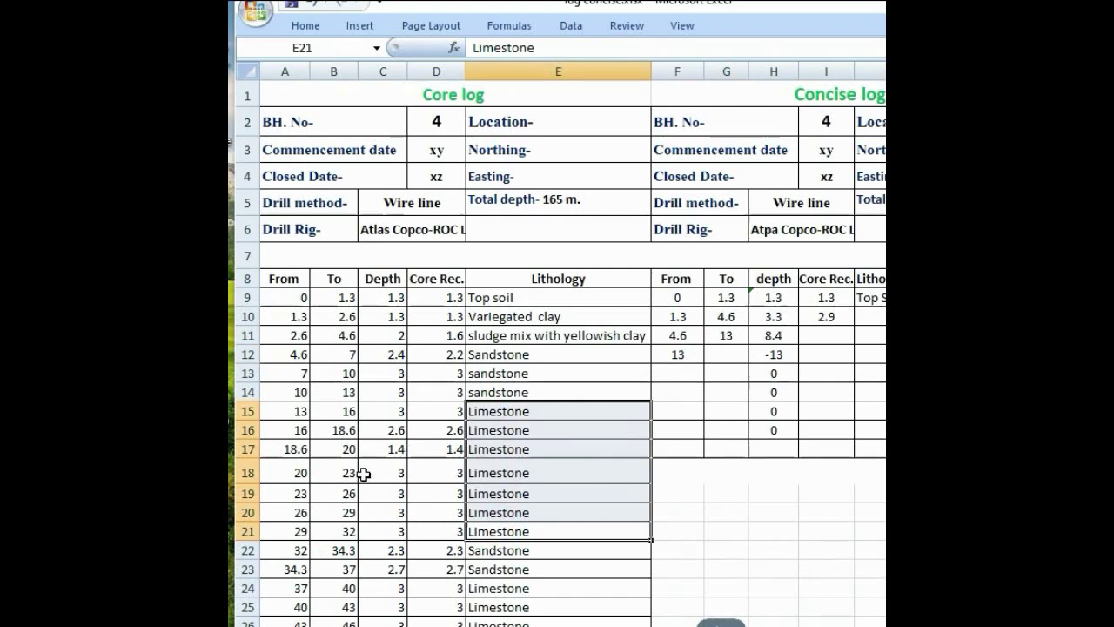
click(730, 359)
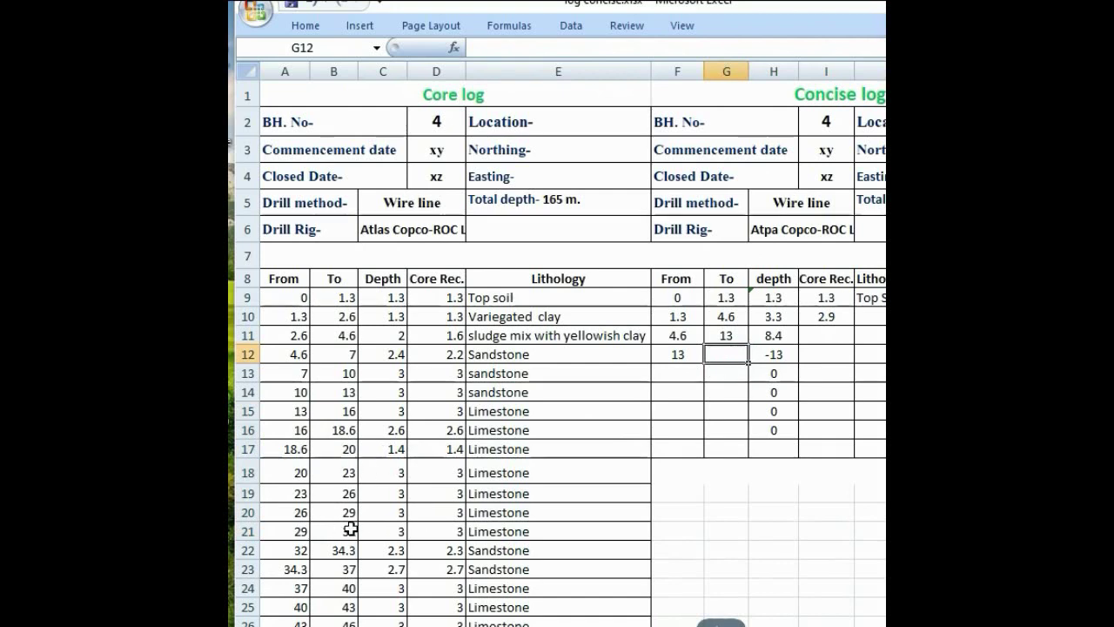
text(=)
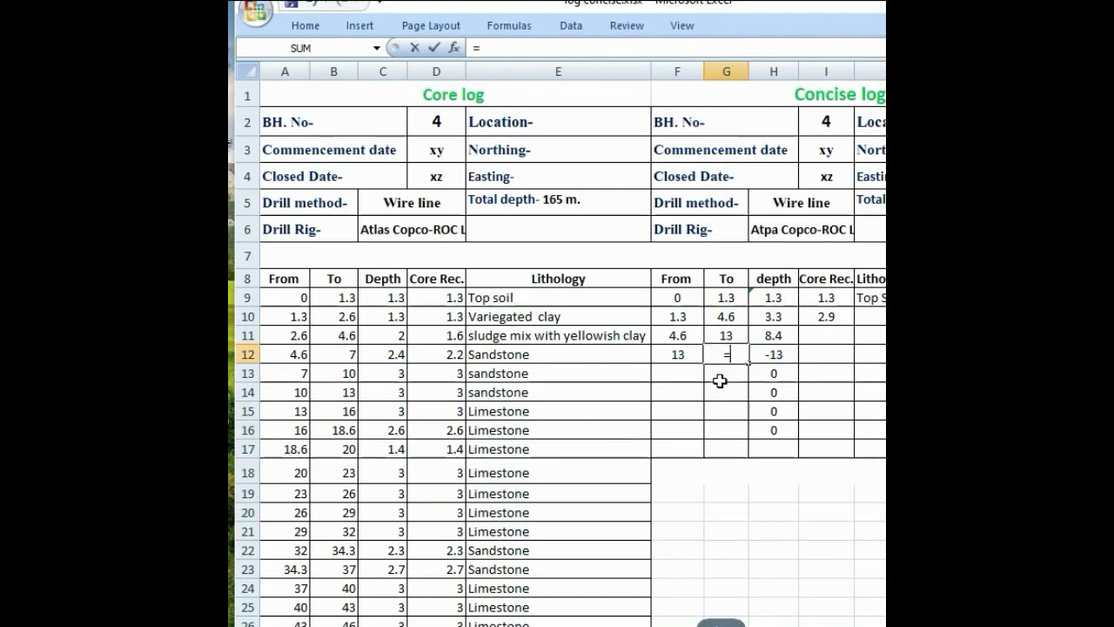
click(346, 537)
key(Return)
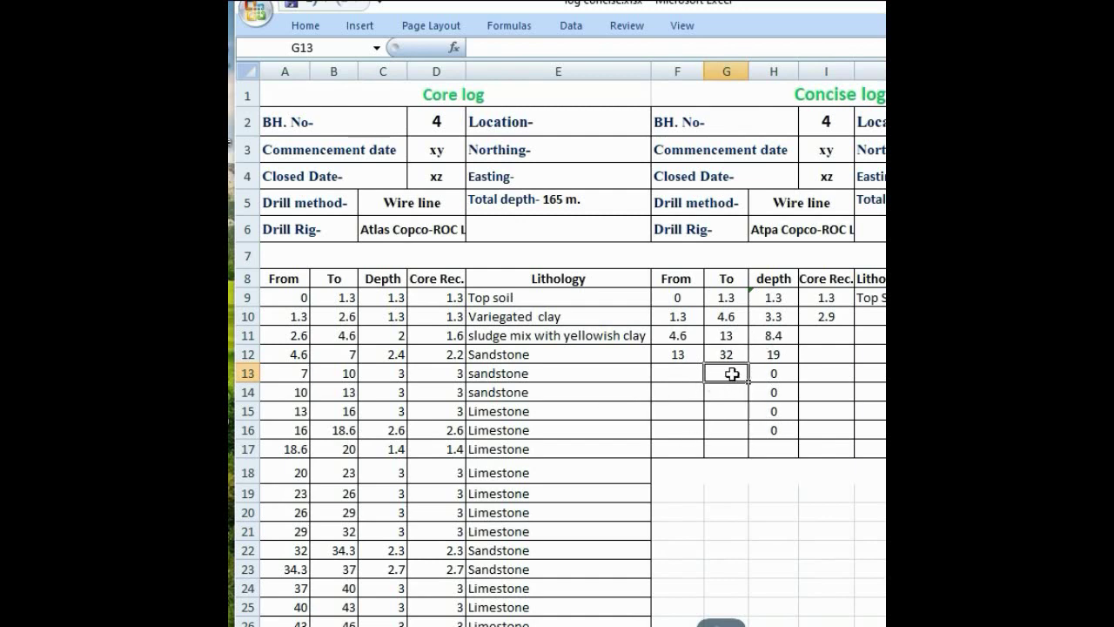
- Copy the From formula from F12 down the concise log's From column through F16
click(688, 355)
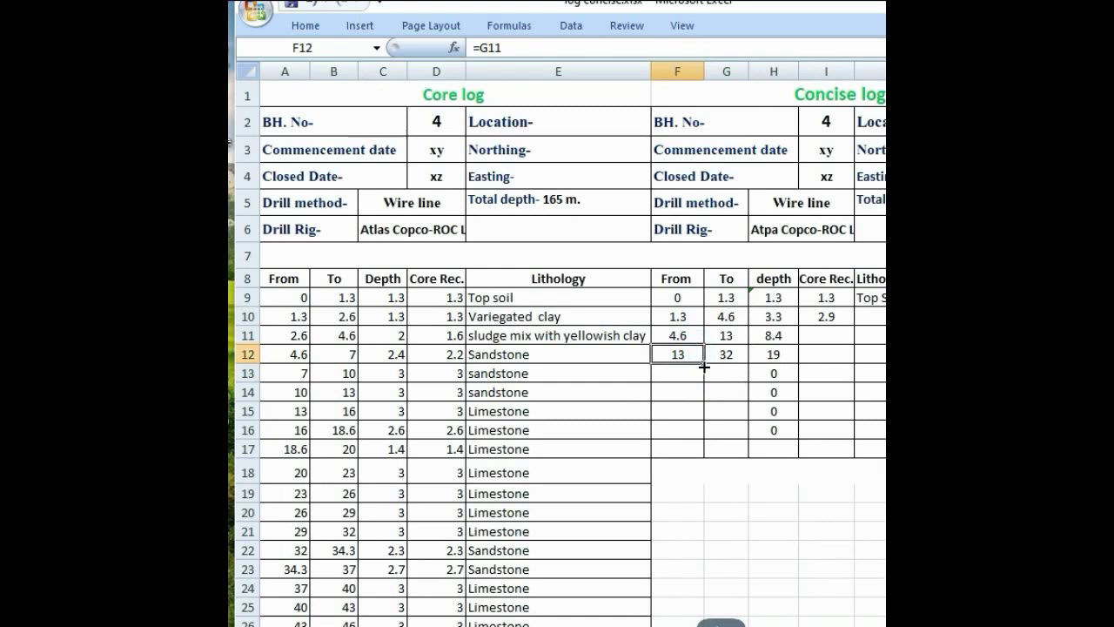
drag(703, 366, 708, 446)
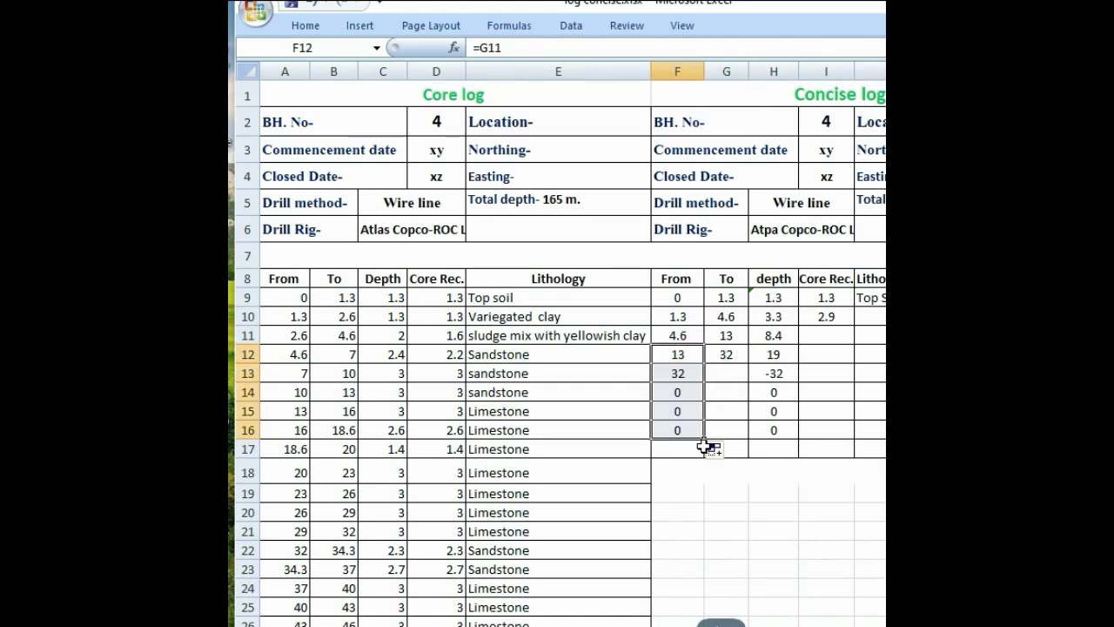
click(721, 359)
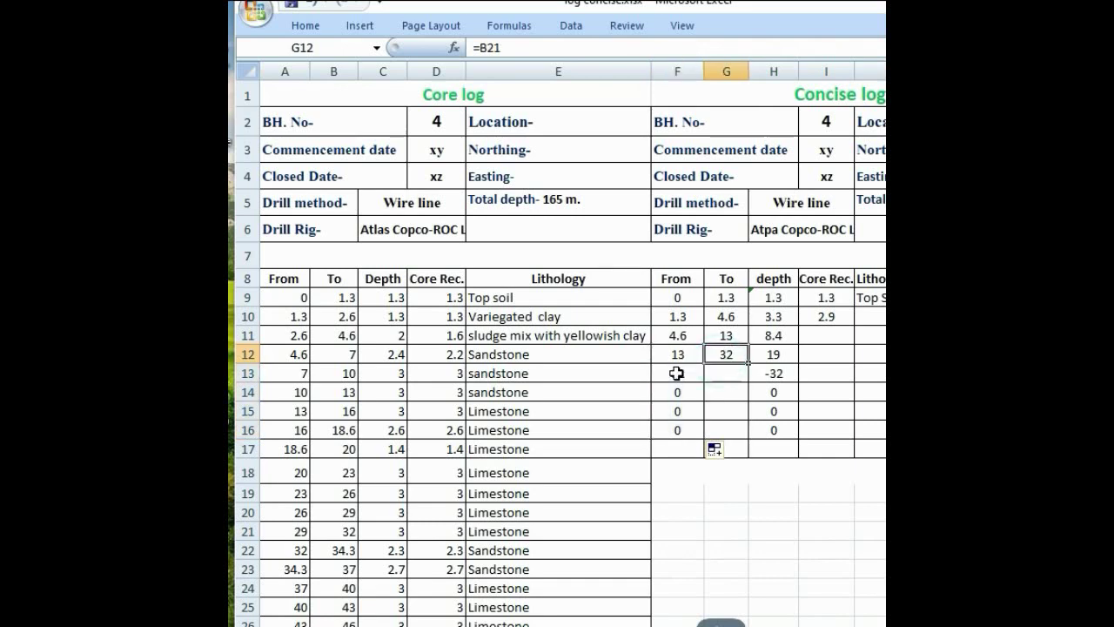
click(681, 372)
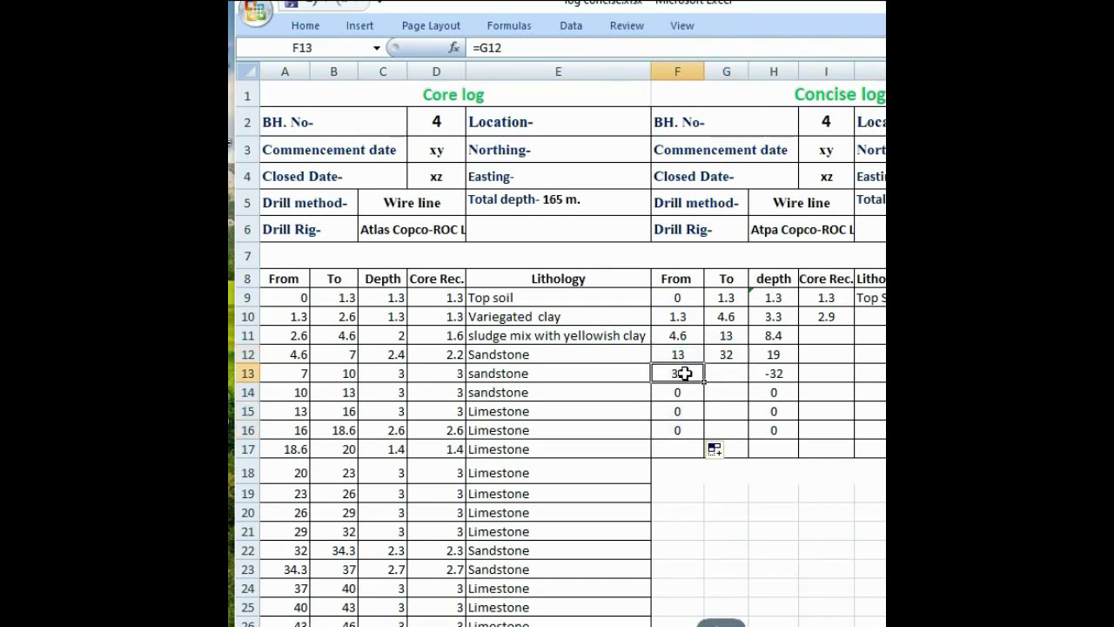
- Link the concise log's fifth To cell, G13, to the end of the second sandstone run in B23
click(726, 373)
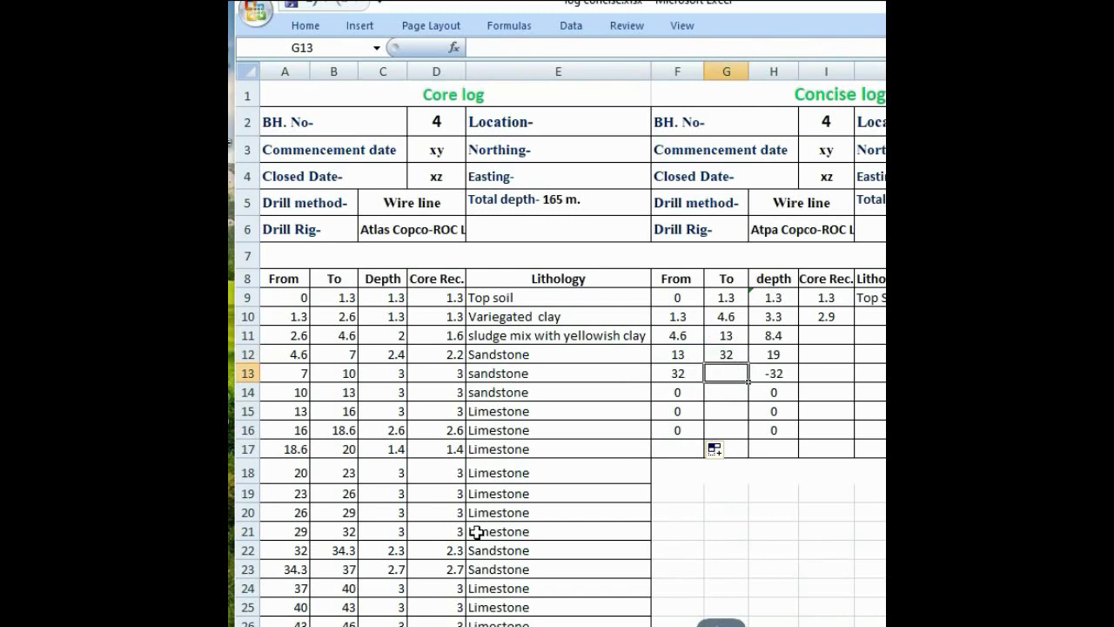
scroll(445, 509, down, 2)
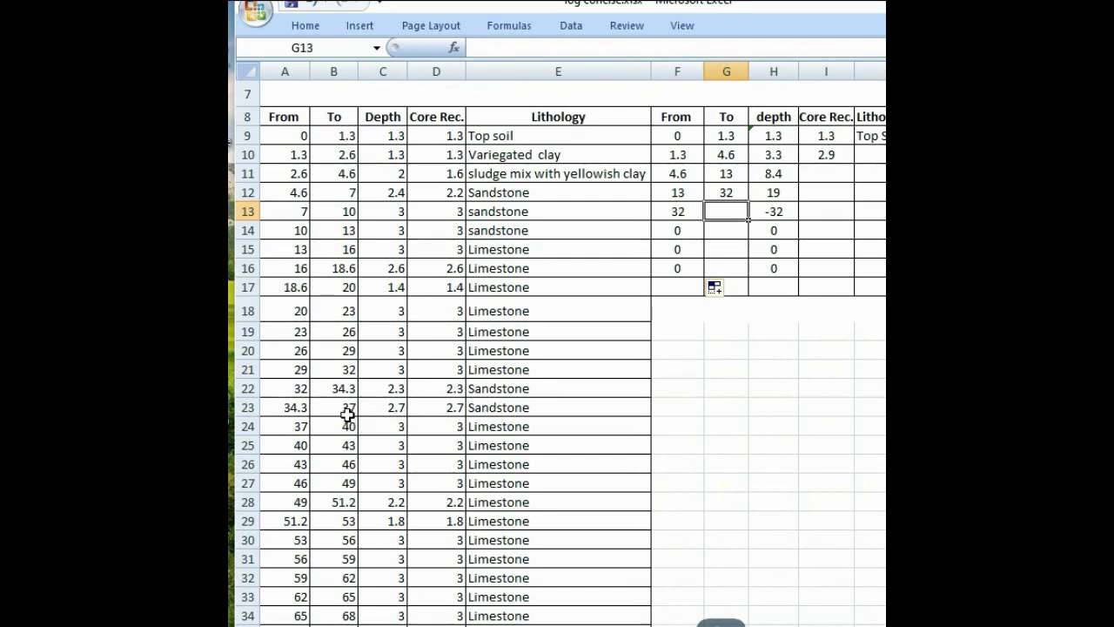
drag(497, 385, 497, 402)
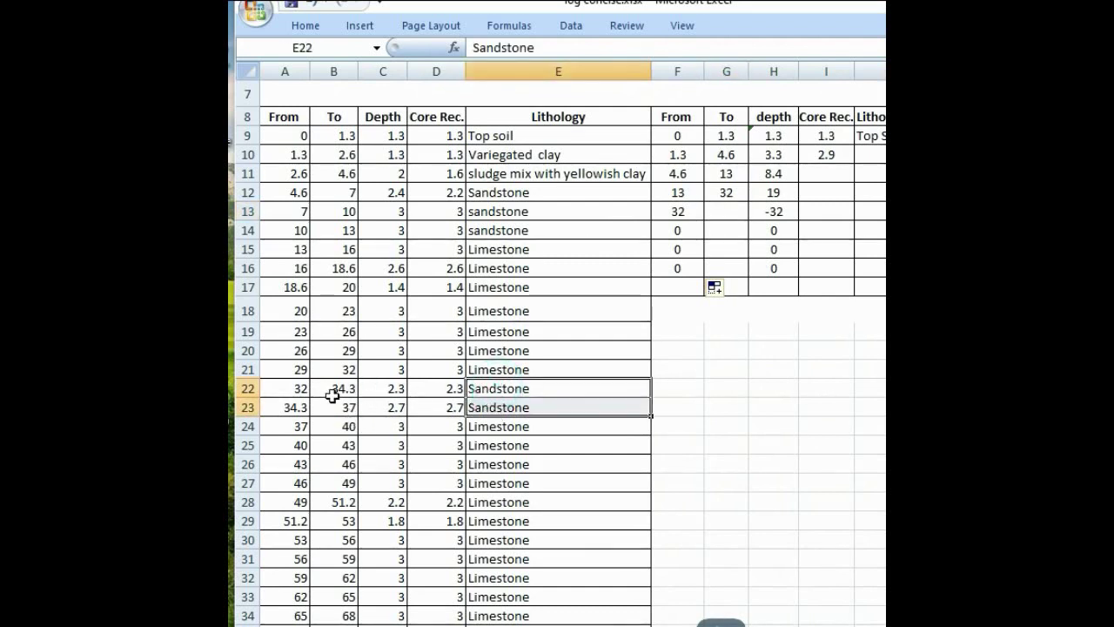
click(724, 211)
text(=)
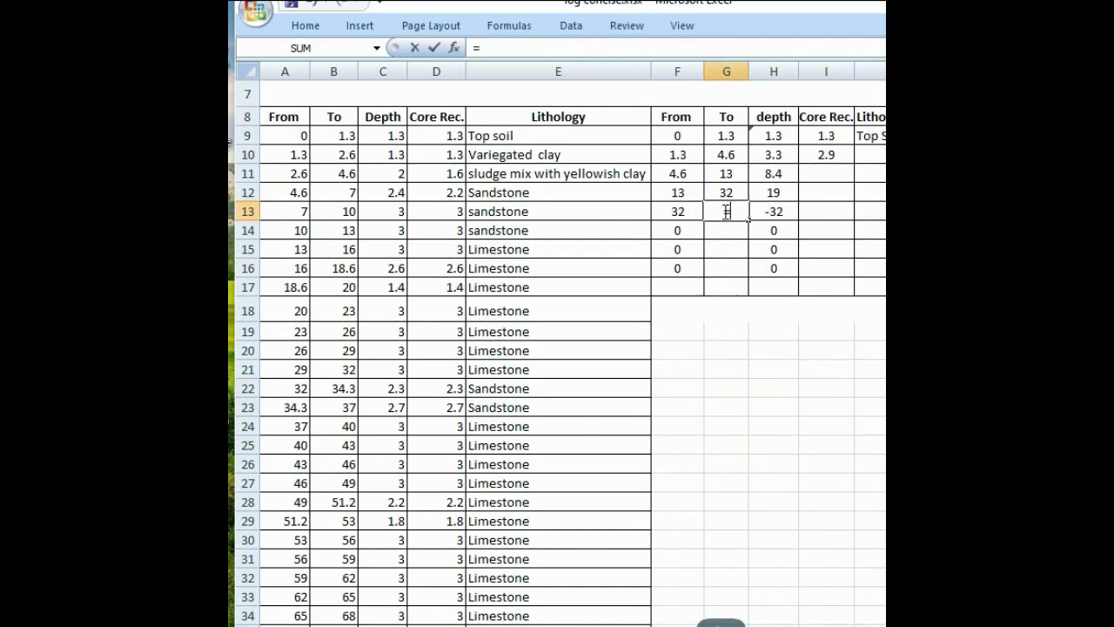
click(338, 403)
key(Return)
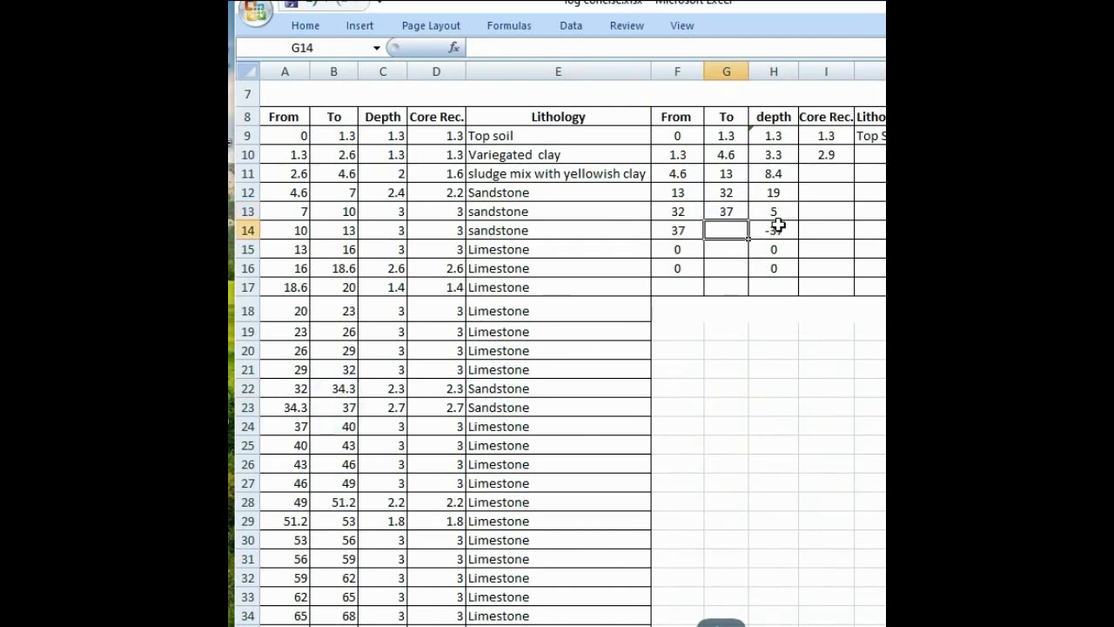
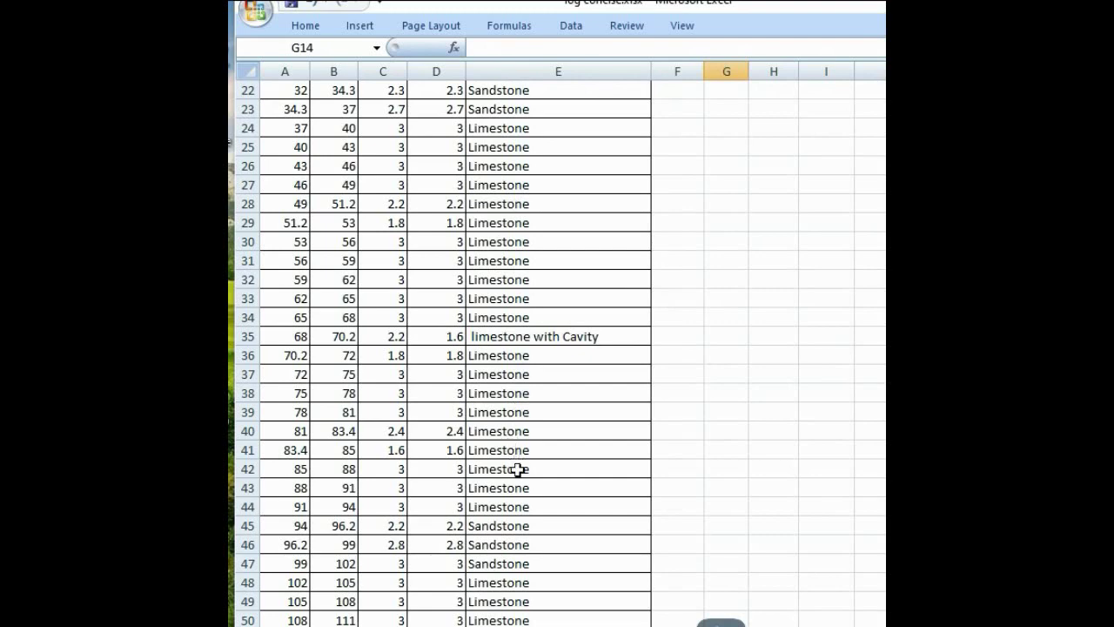
- Link the concise log's sixth To cell, G14, to the end of the second limestone run in B44
scroll(575, 418, up, 5)
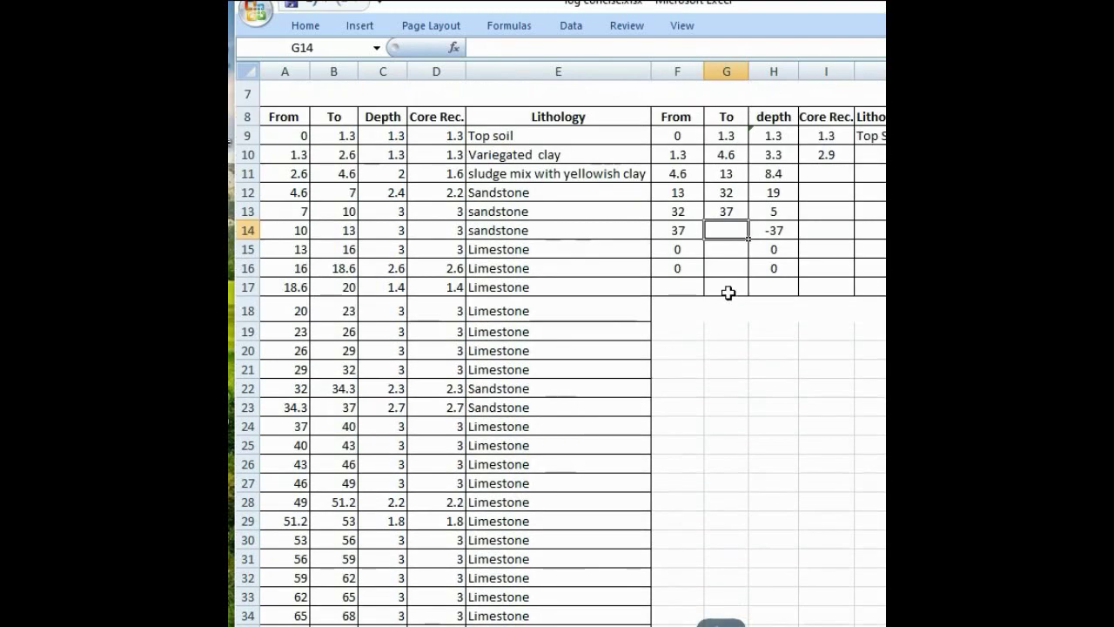
text(=)
scroll(567, 356, down, 3)
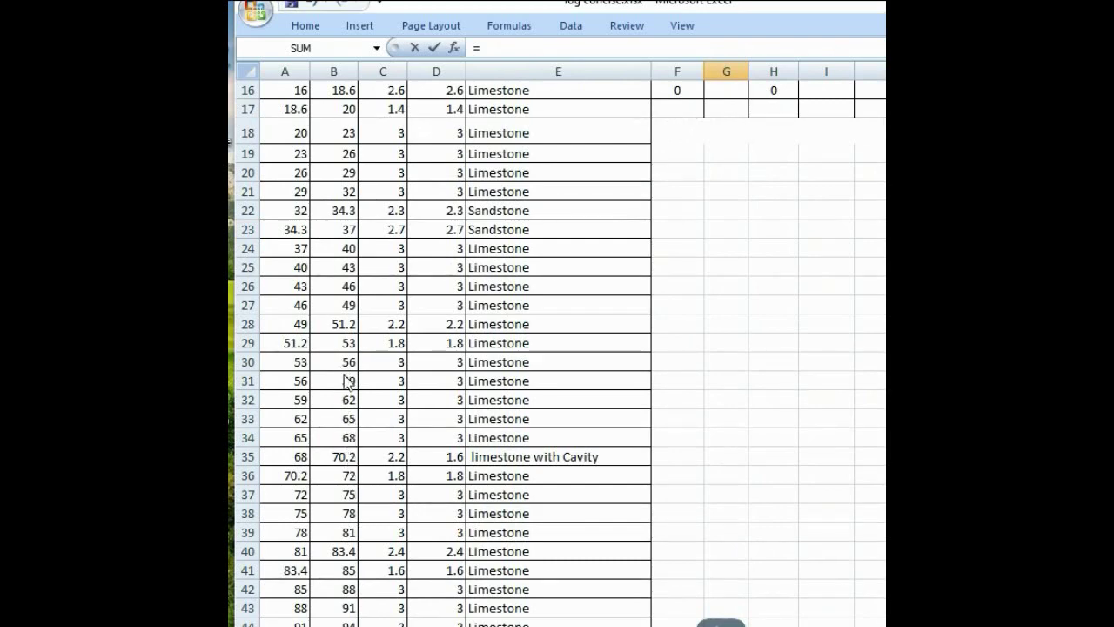
scroll(348, 595, down, 1)
click(350, 564)
key(Return)
scroll(800, 368, up, 2)
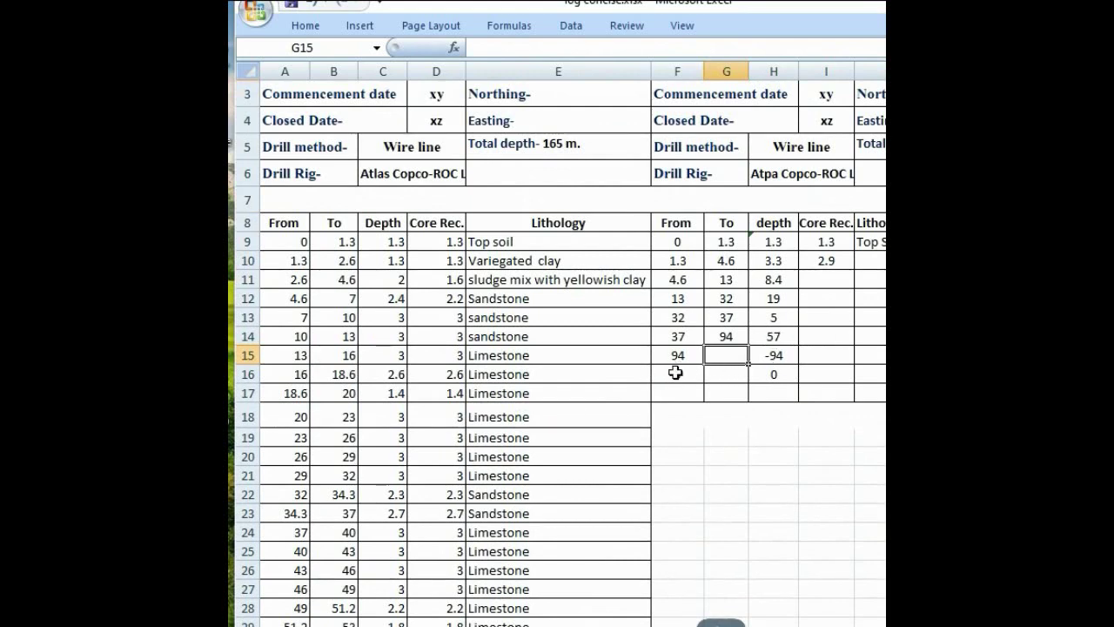
- Link the concise log's seventh To cell, G15, to the end of the third sandstone run in B47
scroll(443, 467, down, 12)
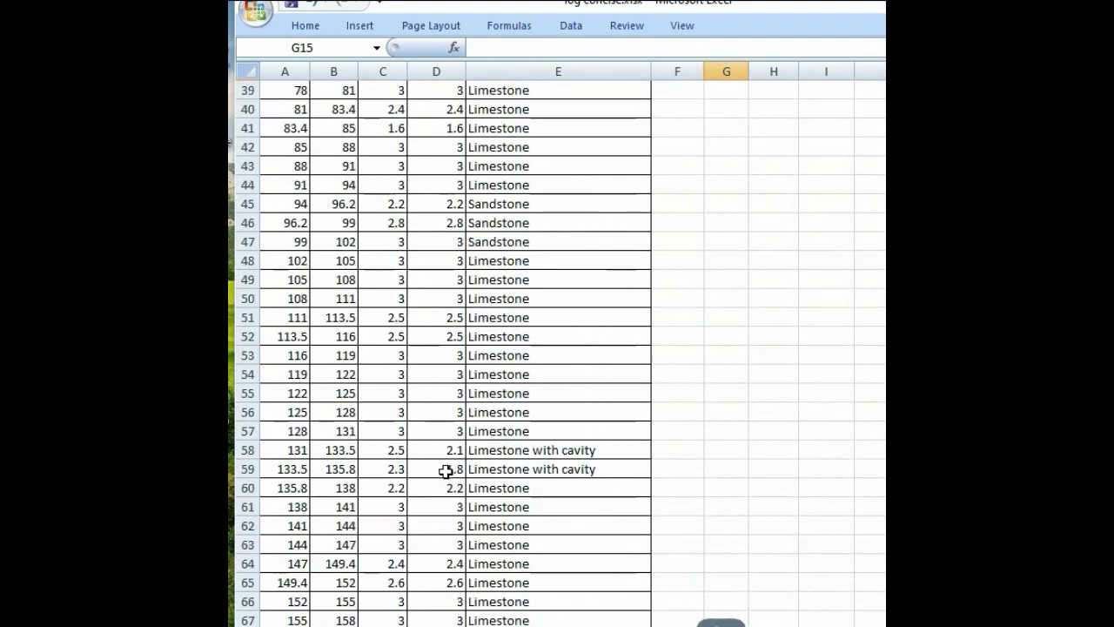
scroll(320, 195, up, 1)
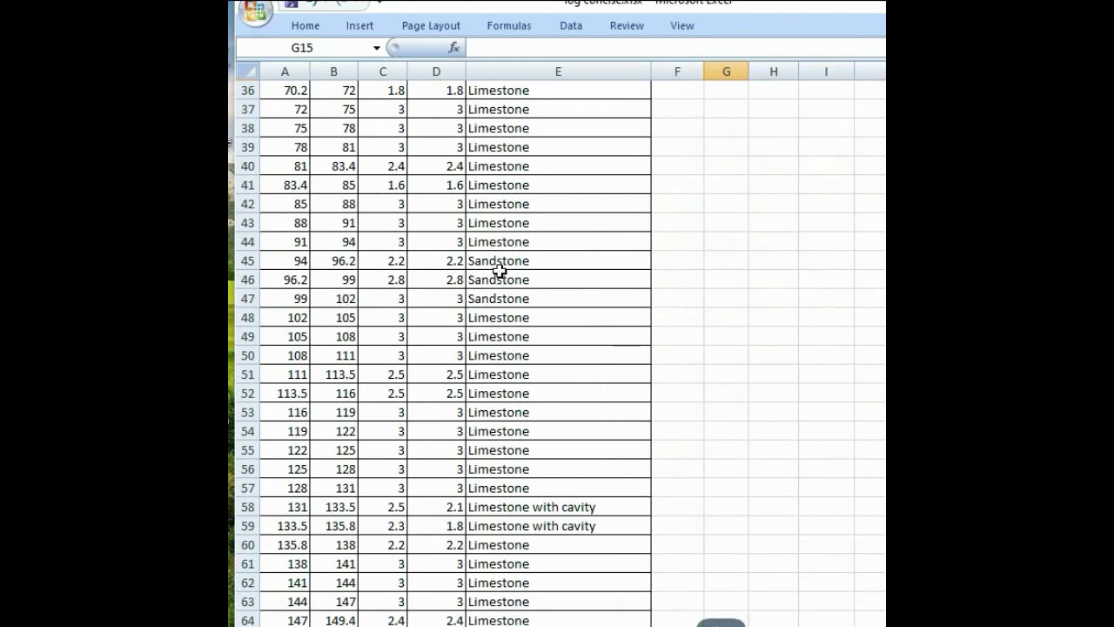
scroll(499, 271, up, 8)
text(=)
scroll(771, 229, up, 1)
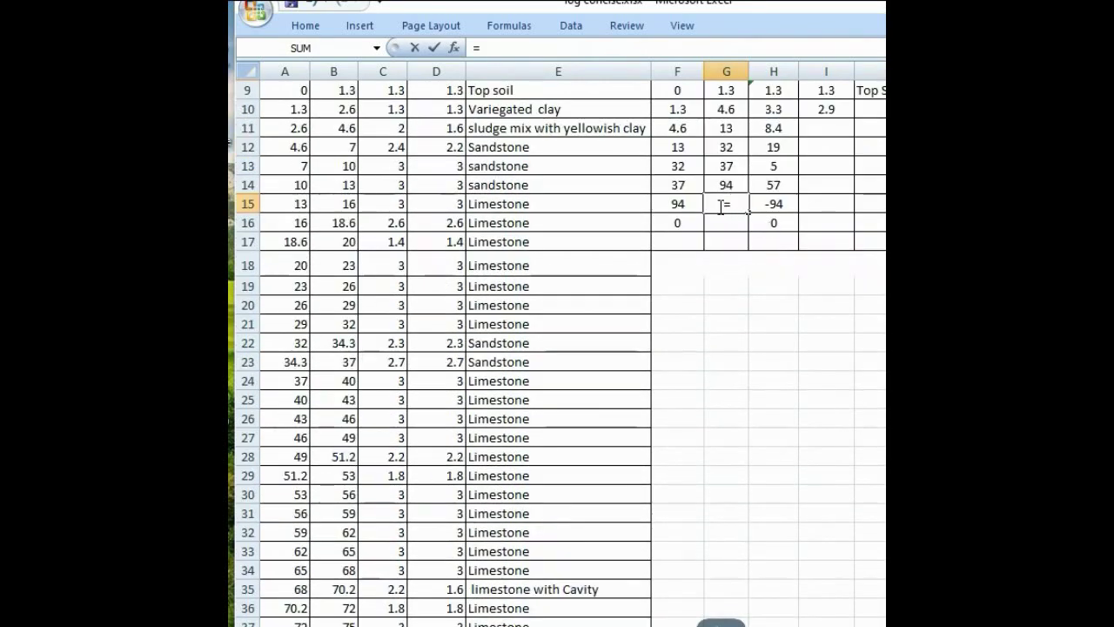
scroll(450, 428, down, 7)
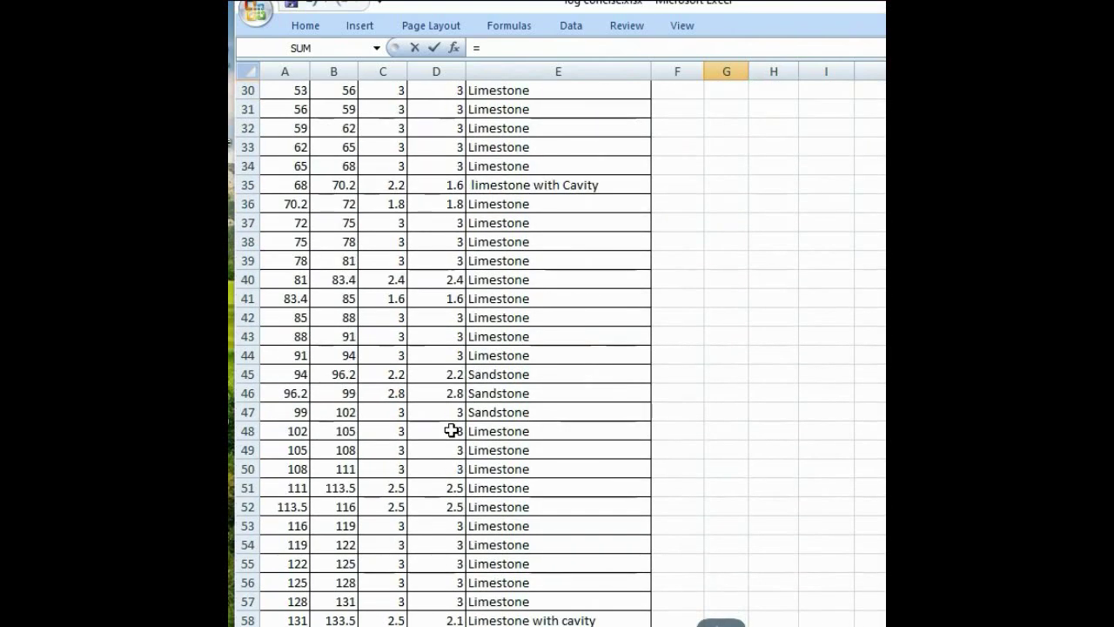
click(344, 413)
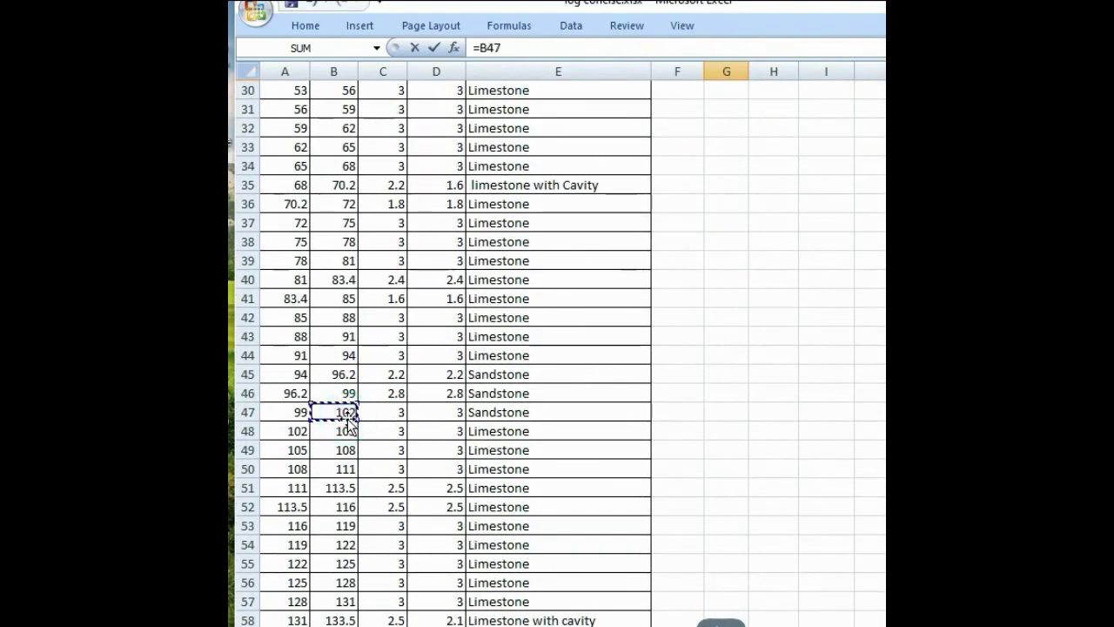
scroll(540, 397, up, 8)
key(Return)
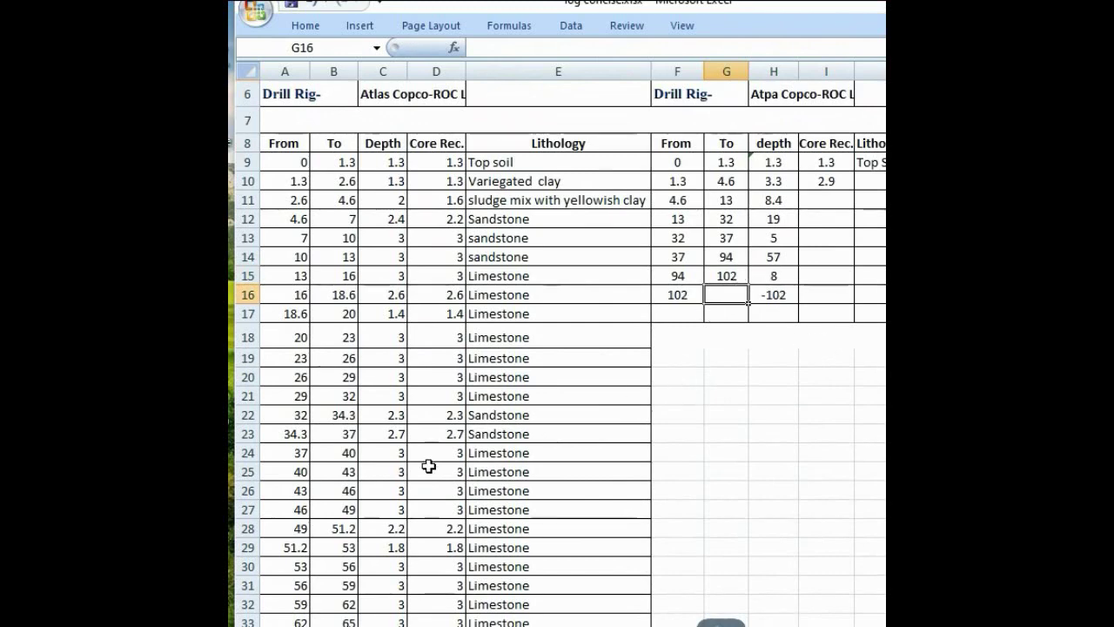
- Link the concise log's last To cell, G16, to the end of the final limestone run in B70
scroll(386, 490, down, 3)
scroll(389, 493, up, 3)
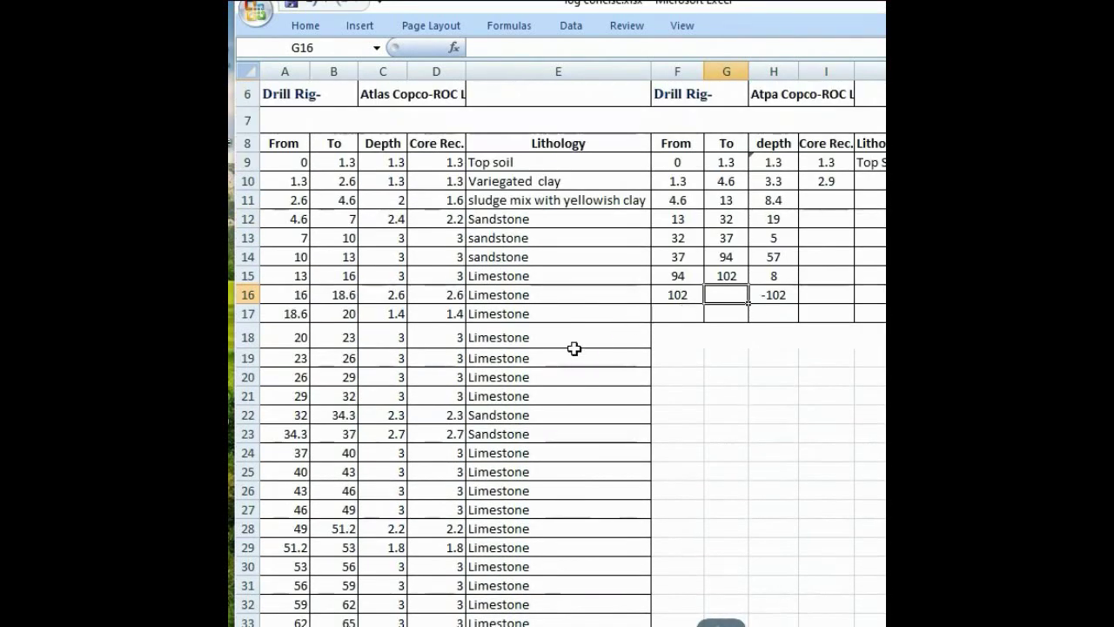
scroll(374, 443, down, 10)
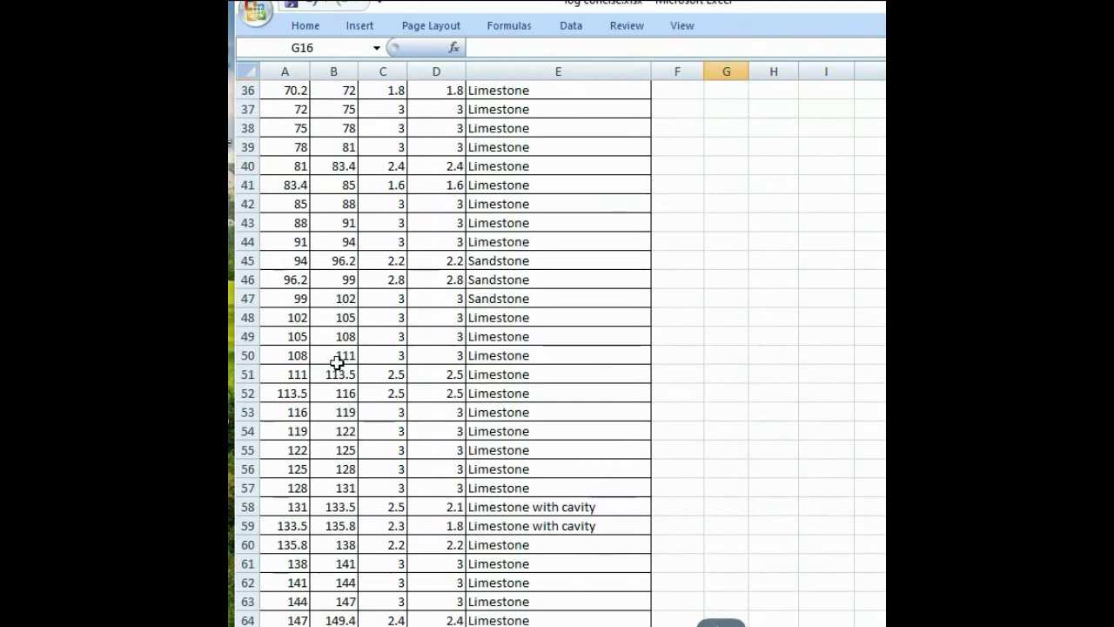
scroll(505, 492, down, 4)
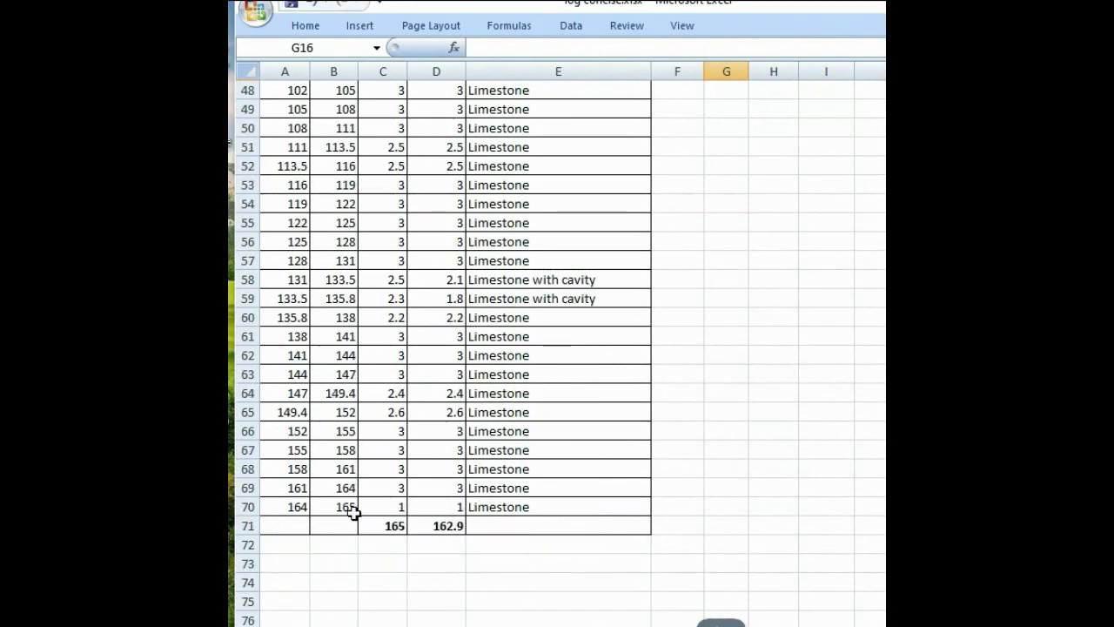
scroll(506, 396, up, 1)
scroll(507, 394, down, 1)
scroll(510, 393, up, 16)
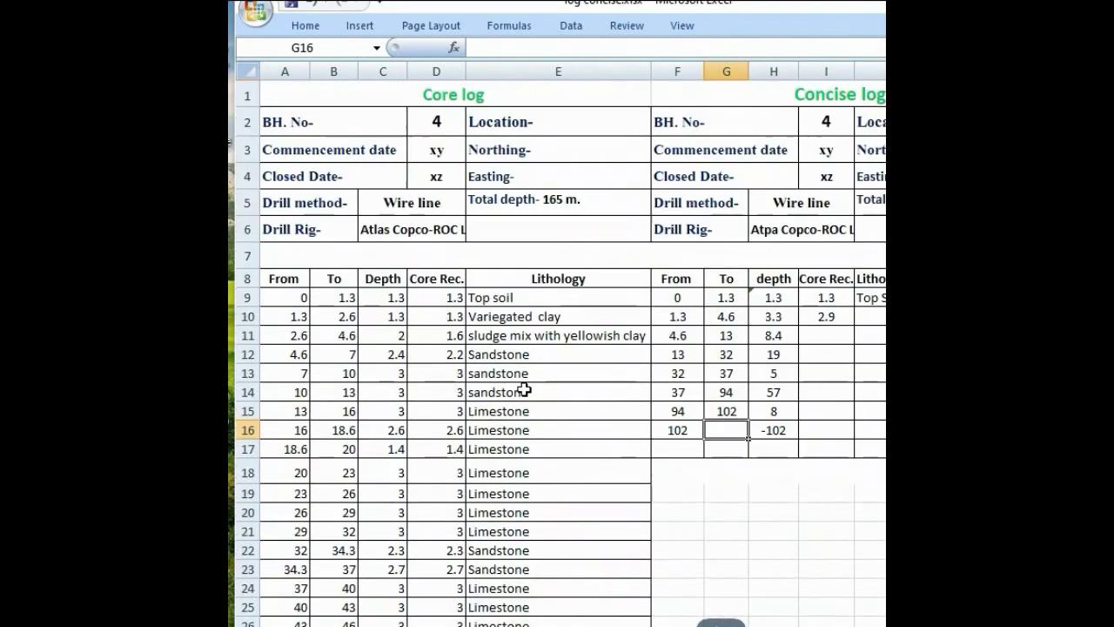
click(722, 427)
text(=)
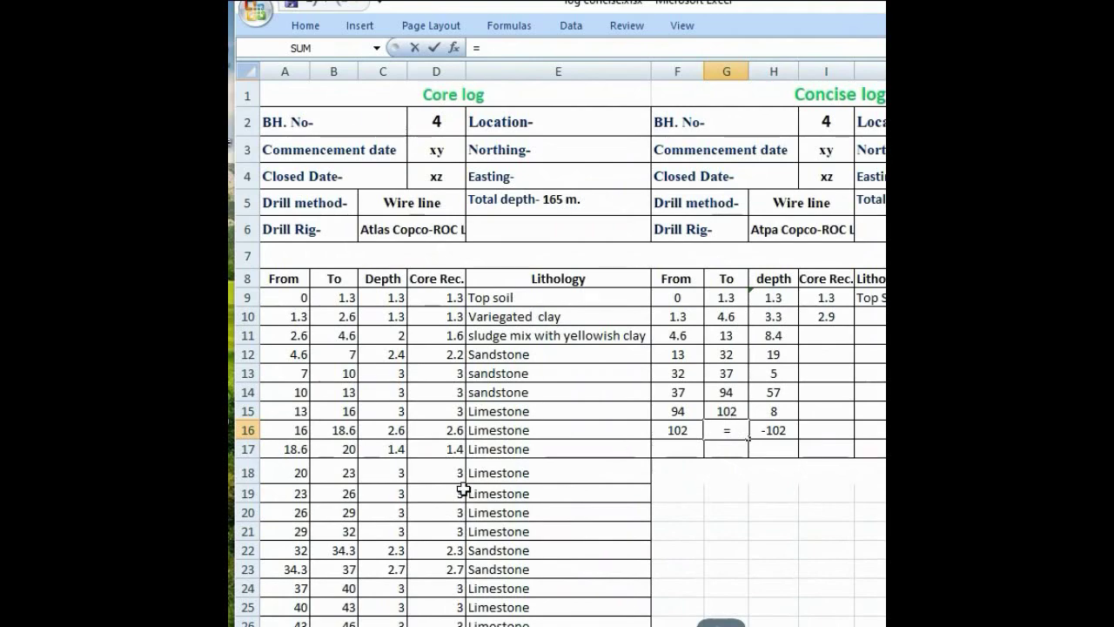
scroll(464, 490, down, 18)
click(357, 376)
key(Return)
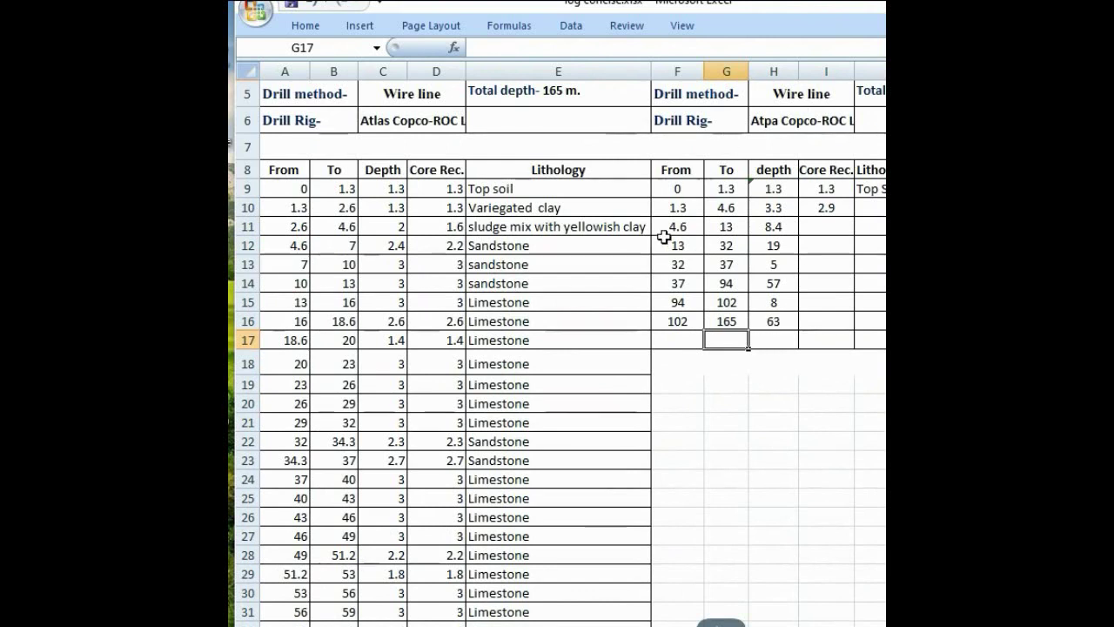
- Enter "Variegated clay with Sludge" as the lithology of the concise log's second interval in J10
click(881, 206)
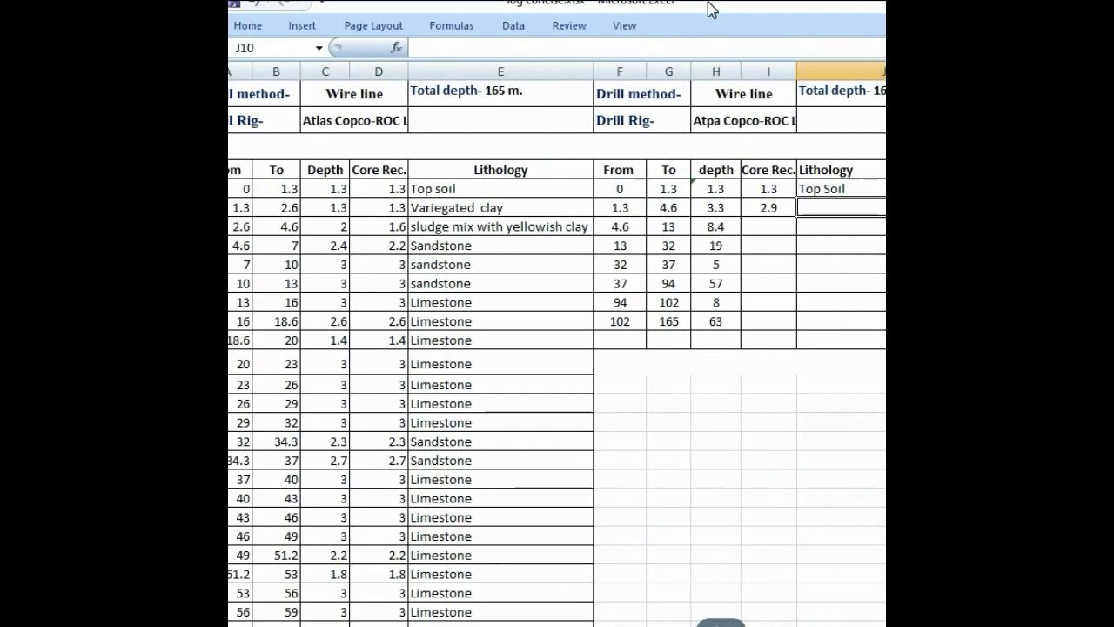
text(v)
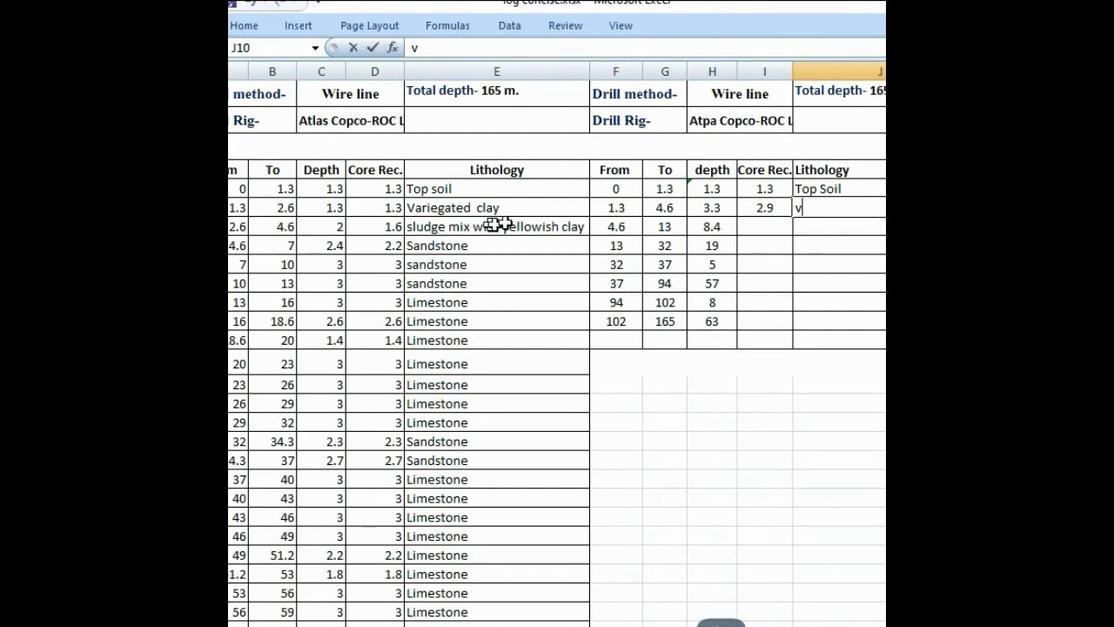
scroll(823, 212, up, 2)
key(BackSpace)
text(Vari)
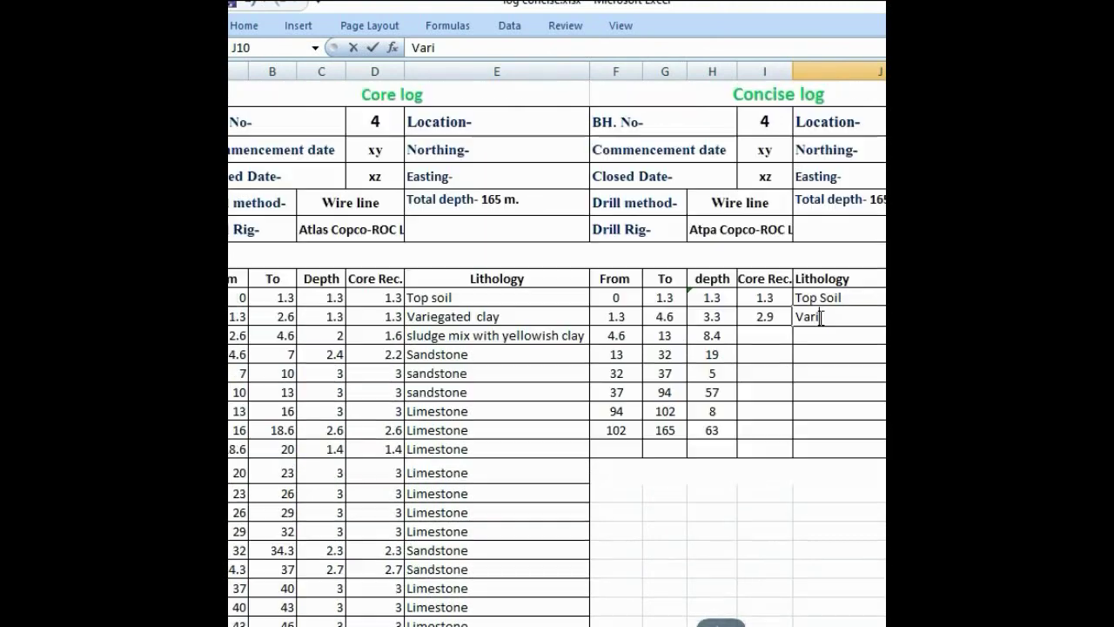
text(egated clay with Sludge)
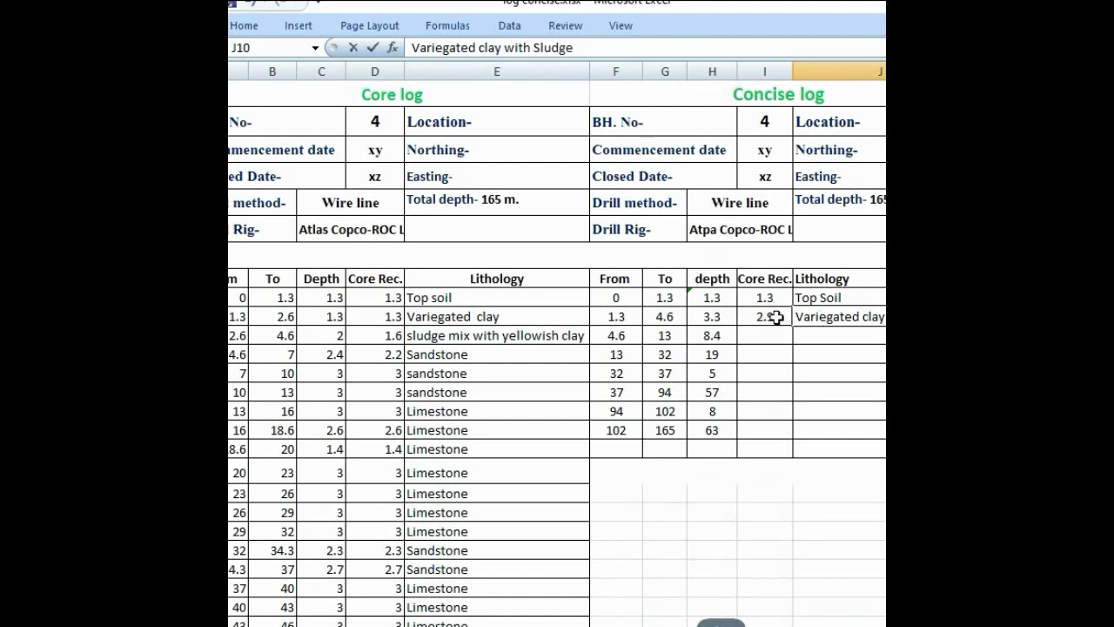
- Enter the lithologies of the concise log's third and fourth intervals: Sandstone in J11 and Limestone in J12
click(796, 335)
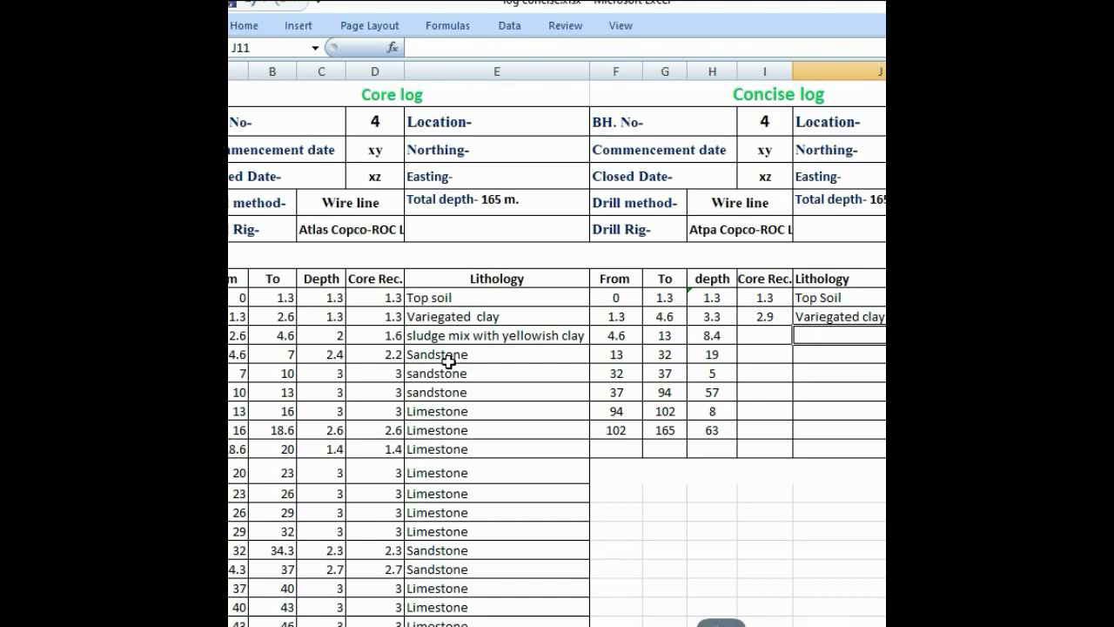
text(Sandstone)
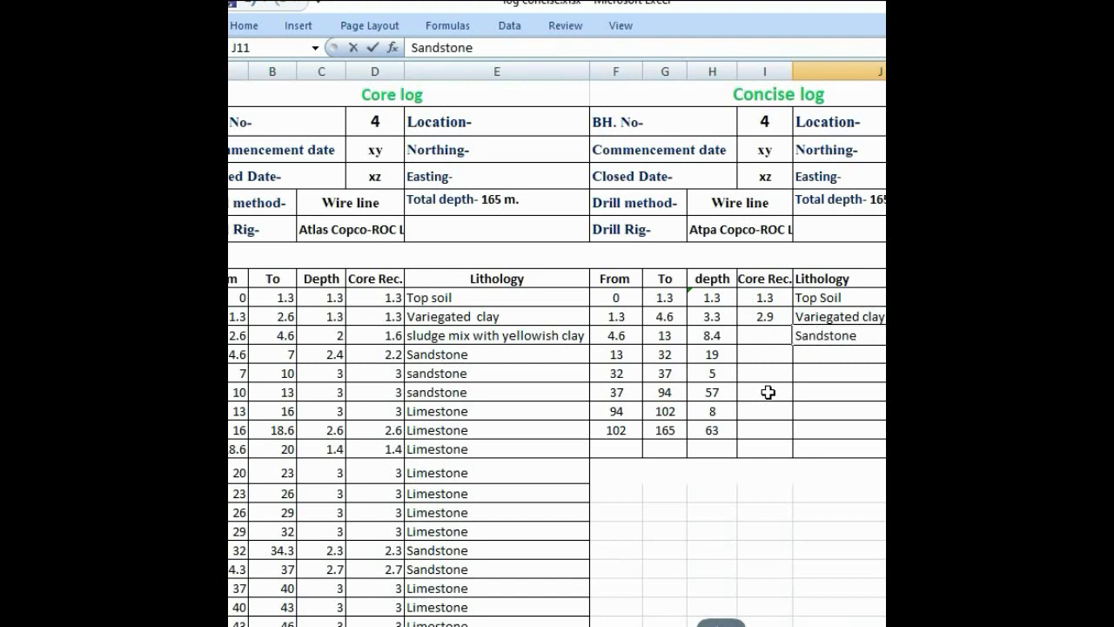
click(807, 359)
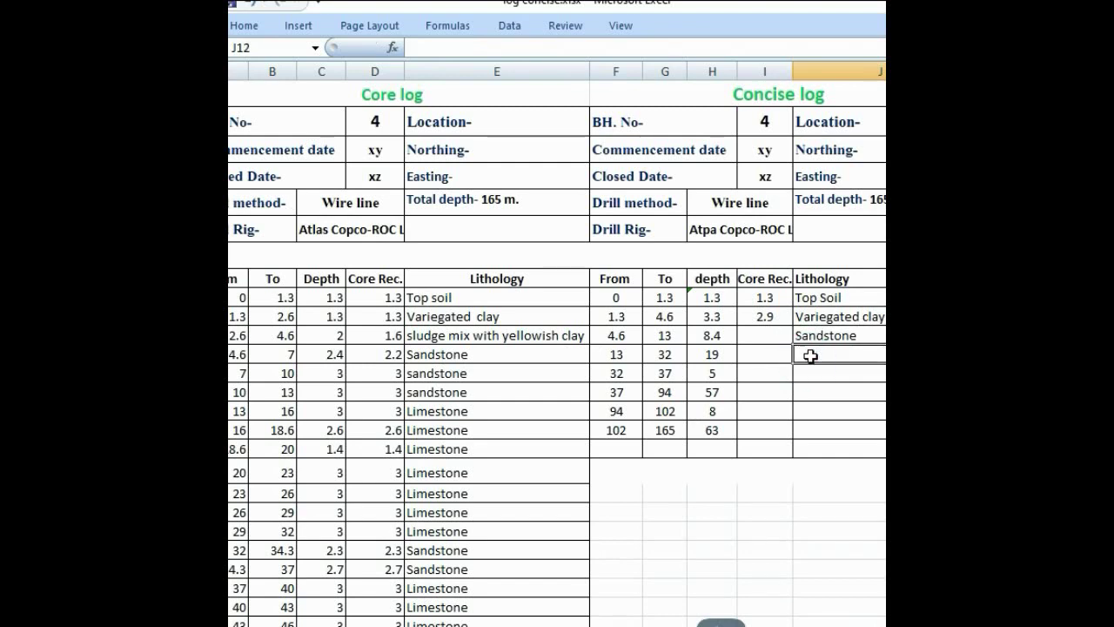
text(Limestone)
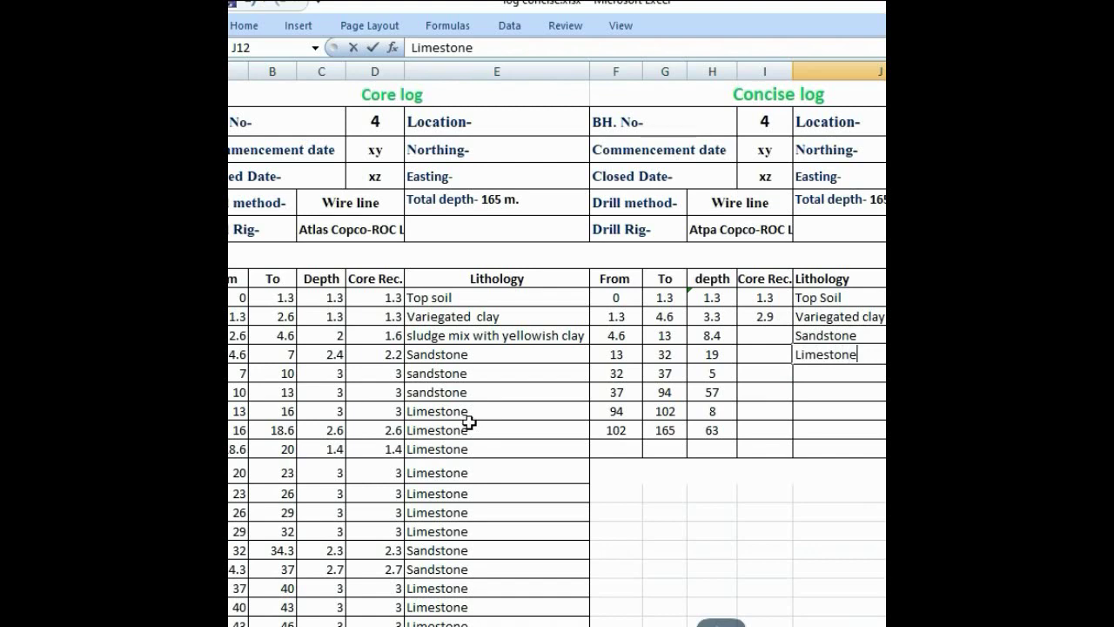
- Fill the remaining concise log lithologies in J13 to J16 with Sandstone, Limestone, Sandstone and Limestone
click(817, 377)
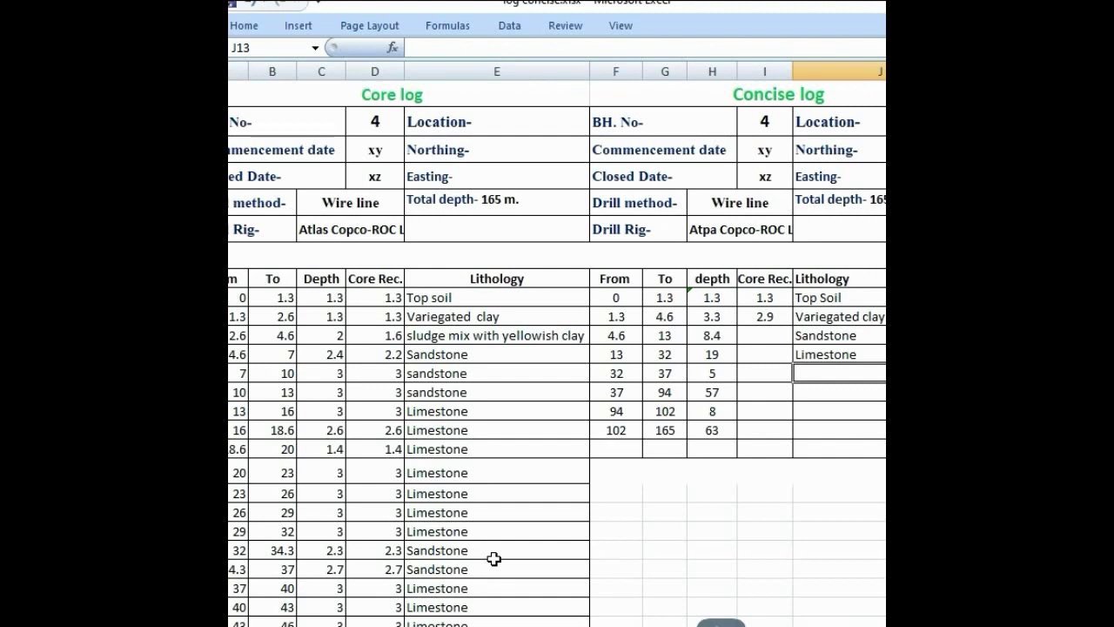
text(Sa)
key(Return)
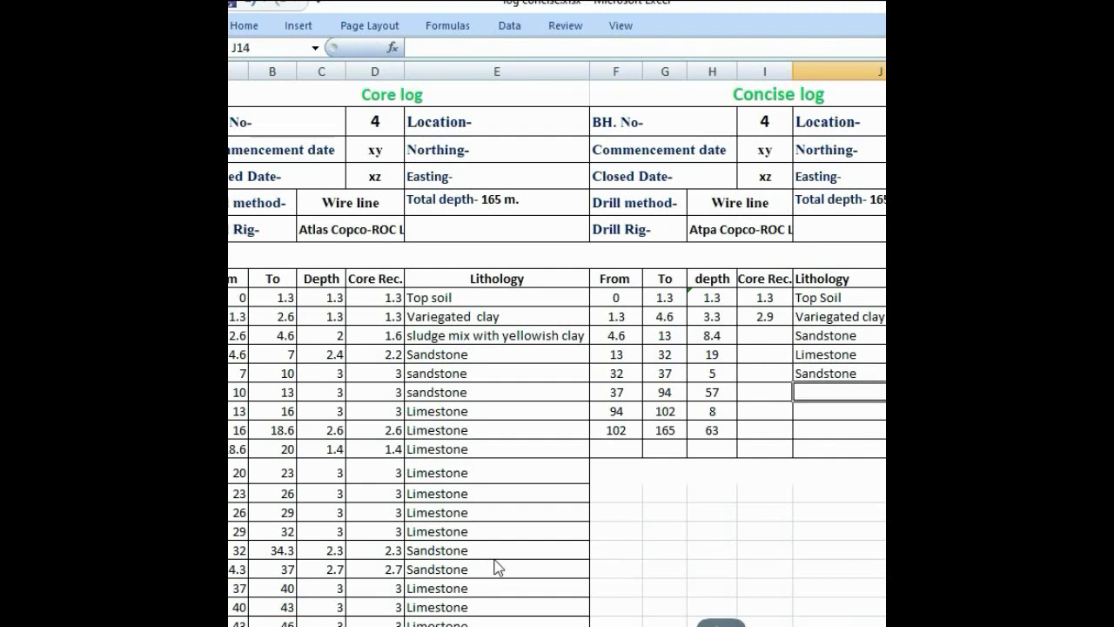
text(li)
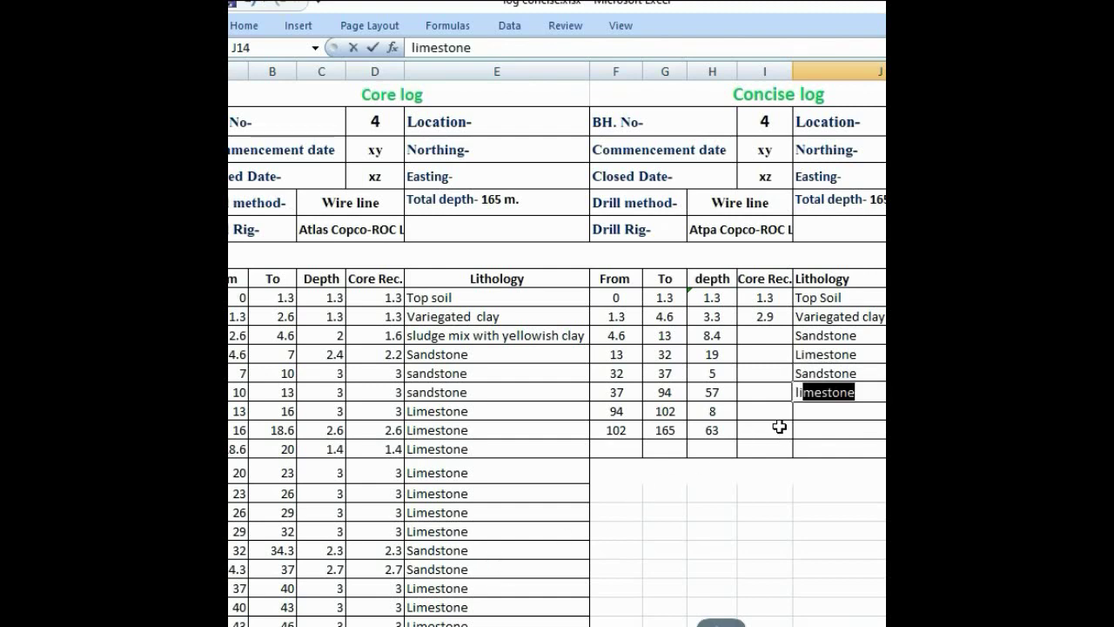
key(Return)
text(s)
key(Return)
text(l)
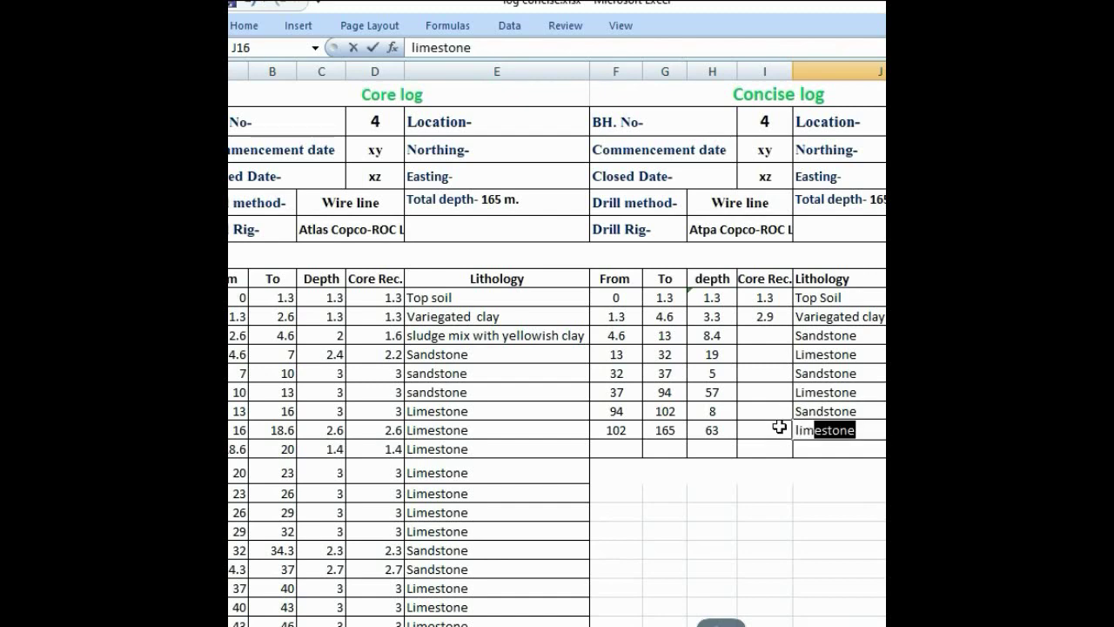
key(Return)
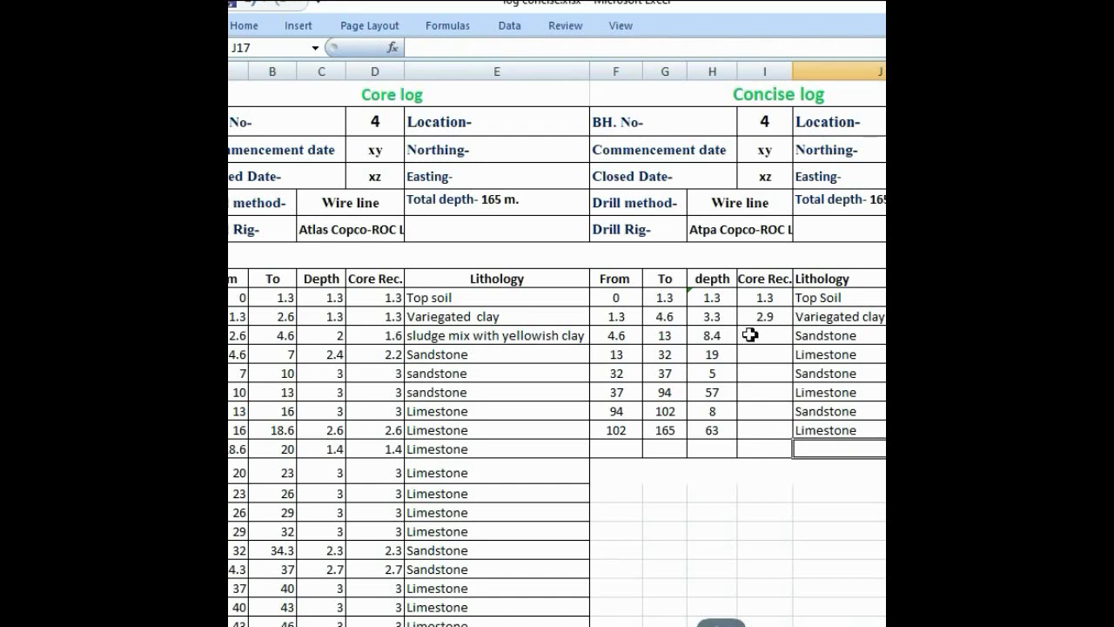
- Sum the core recovery of the first sandstone run in I11 with =SUM(D12:D14)
click(753, 337)
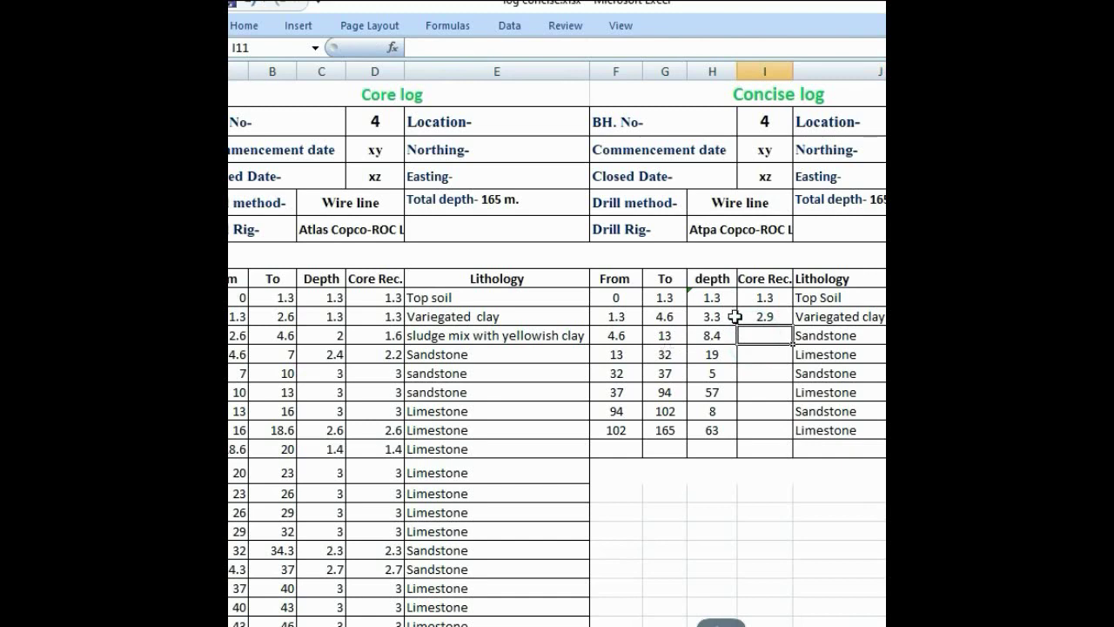
double_click(773, 340)
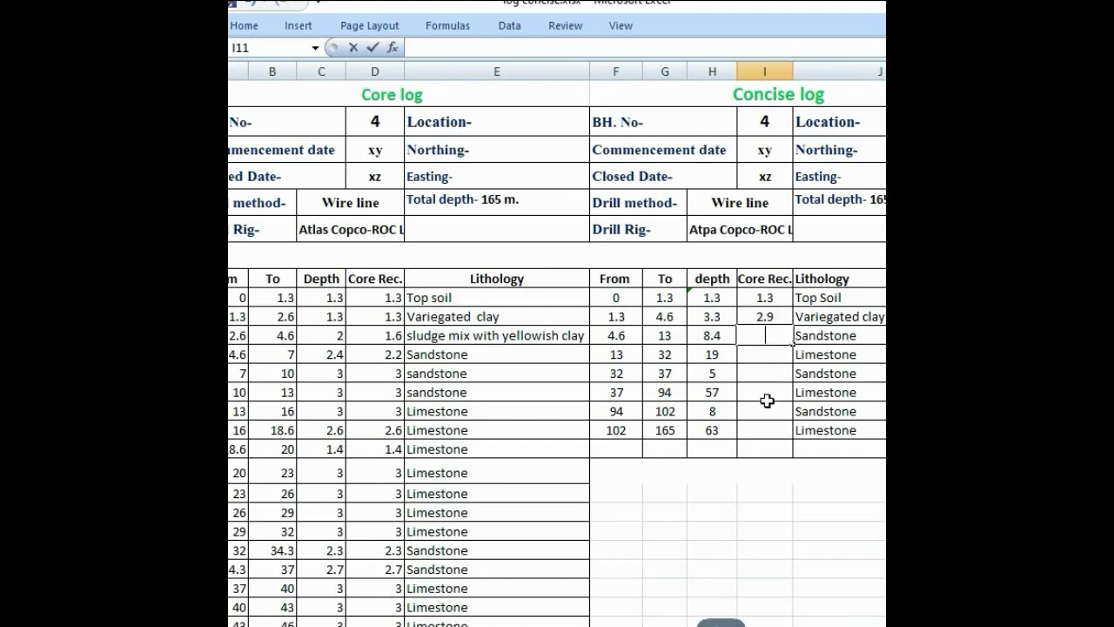
text(=S)
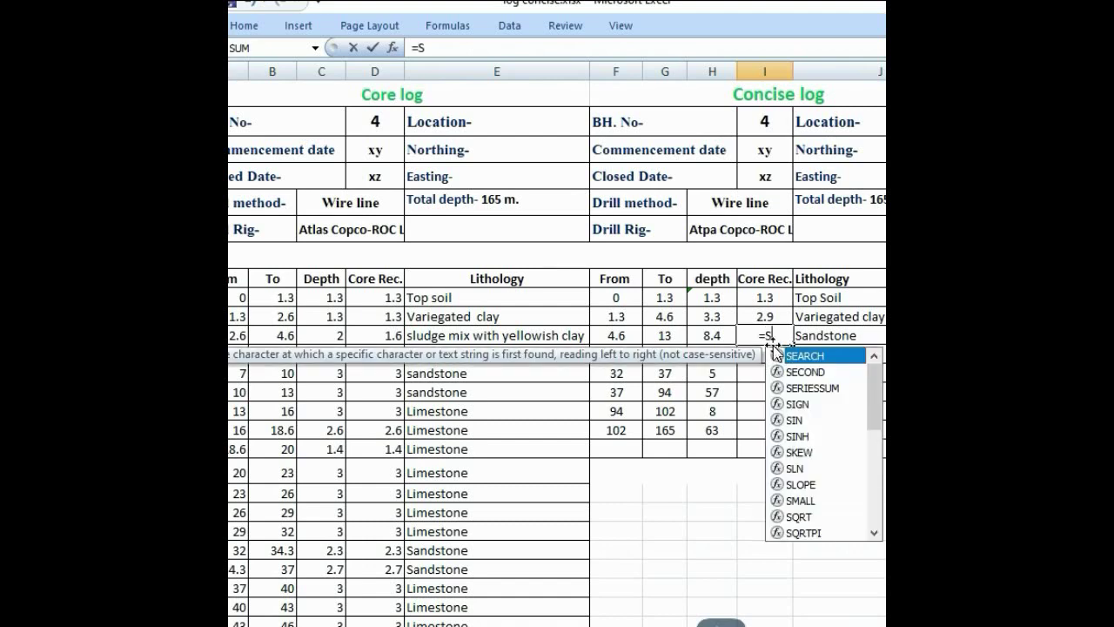
text(UM)
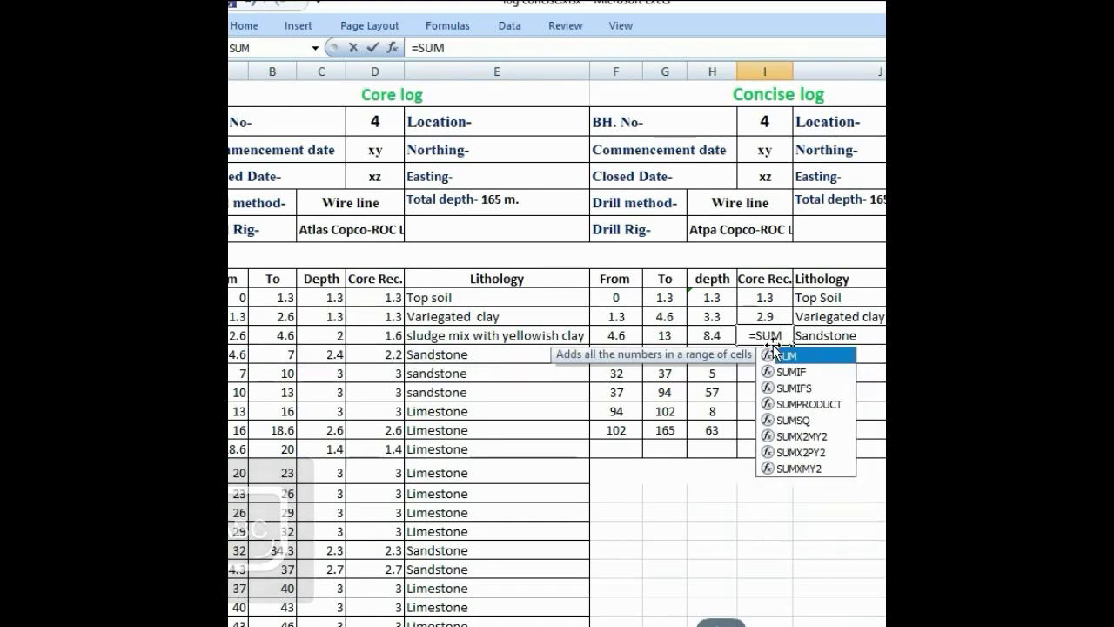
text(()
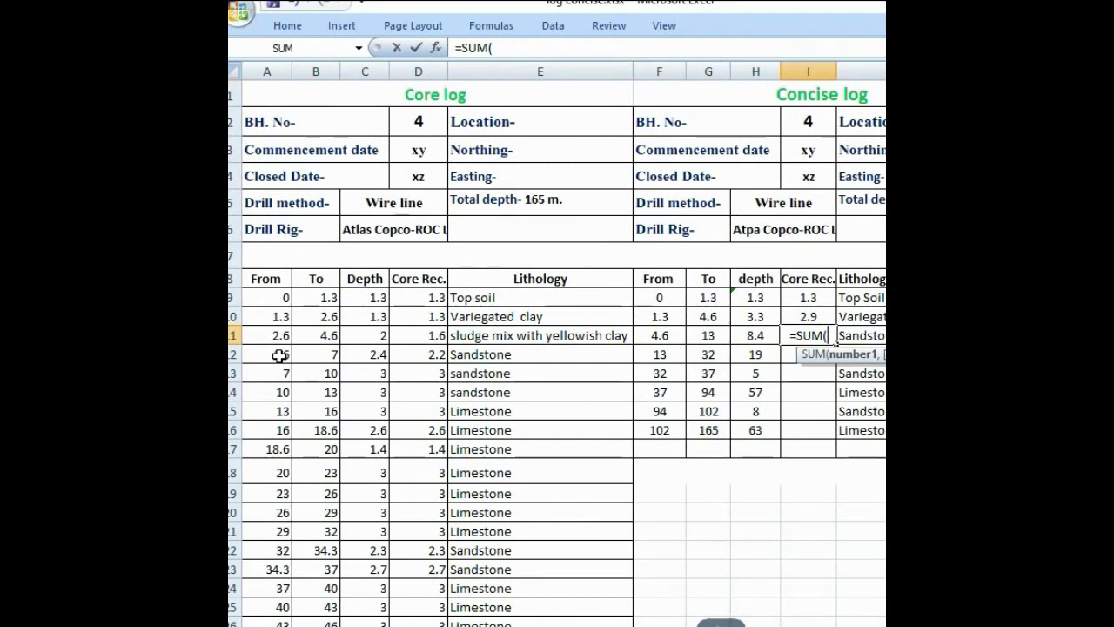
click(423, 354)
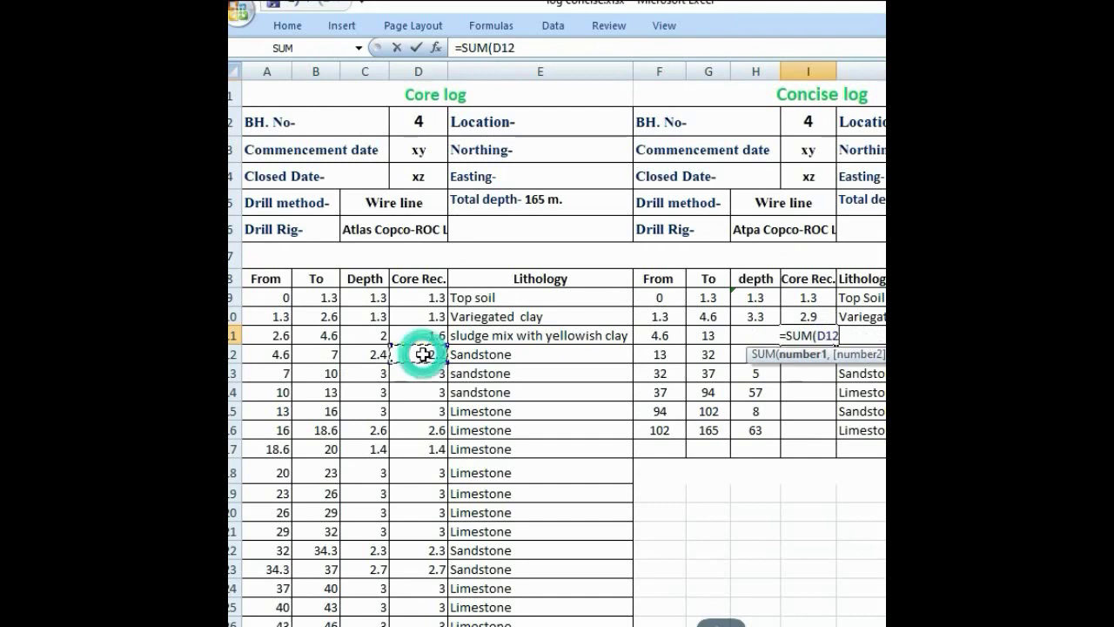
key(BackSpace)
key(BackSpace)
key(BackSpace)
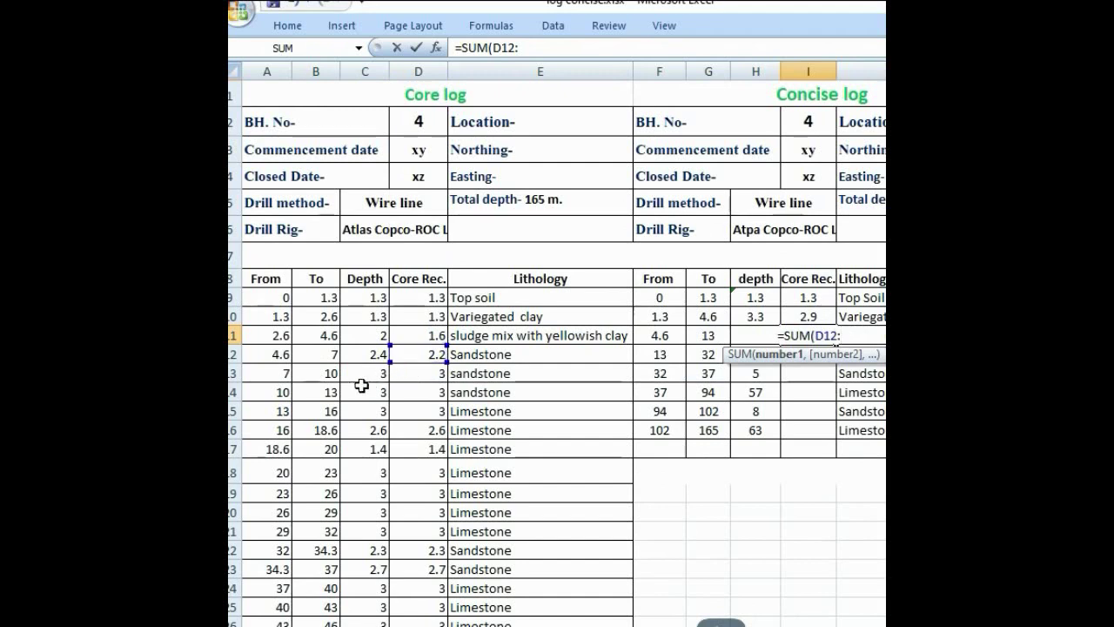
click(421, 393)
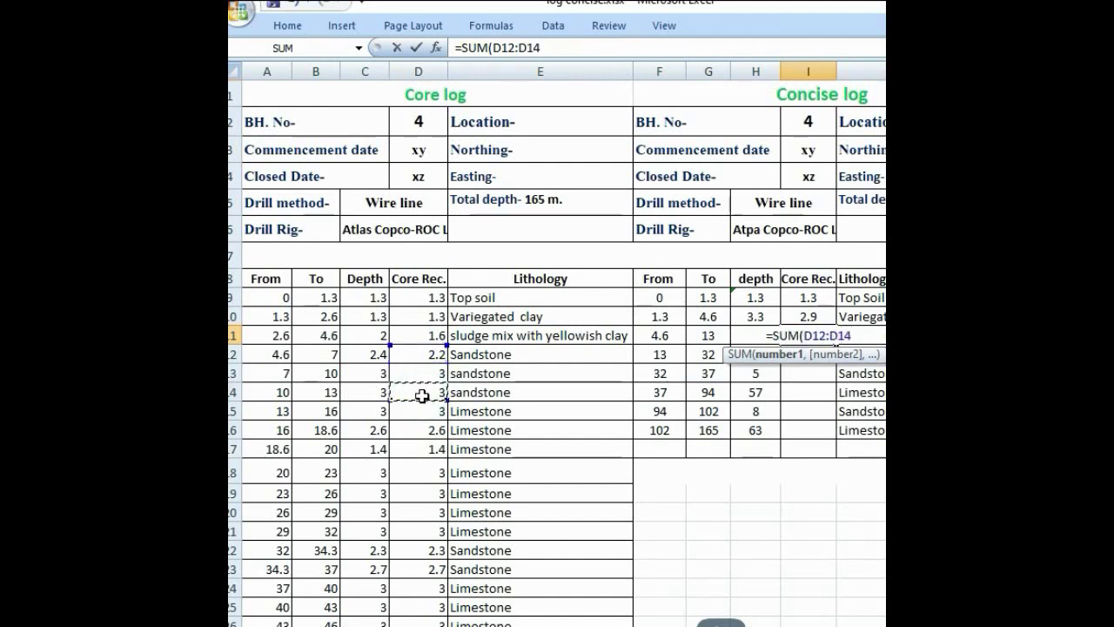
text())
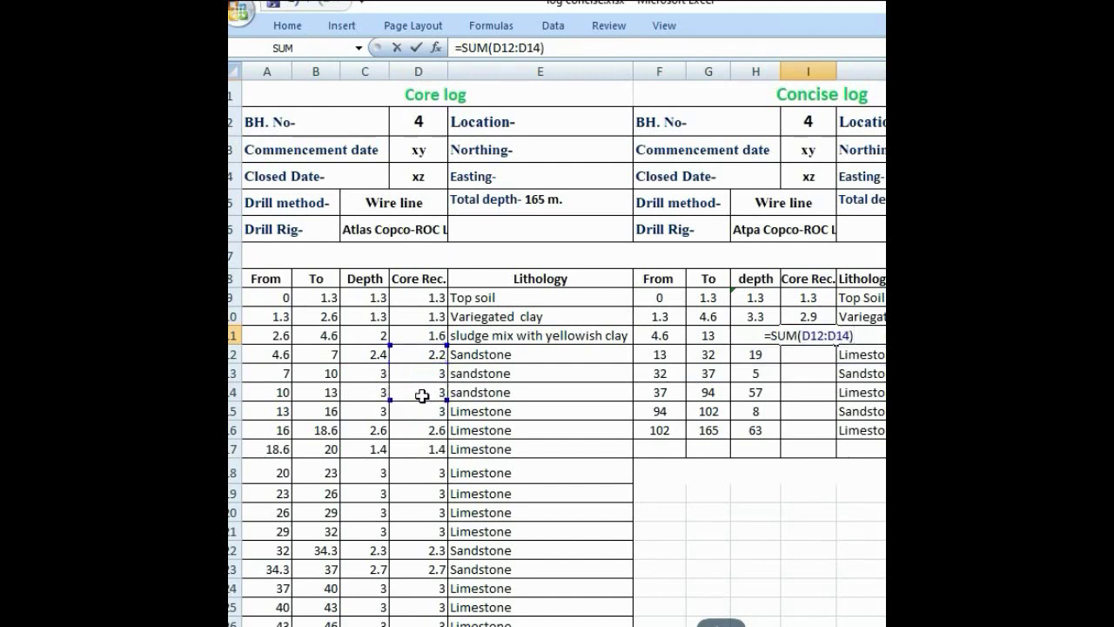
key(Return)
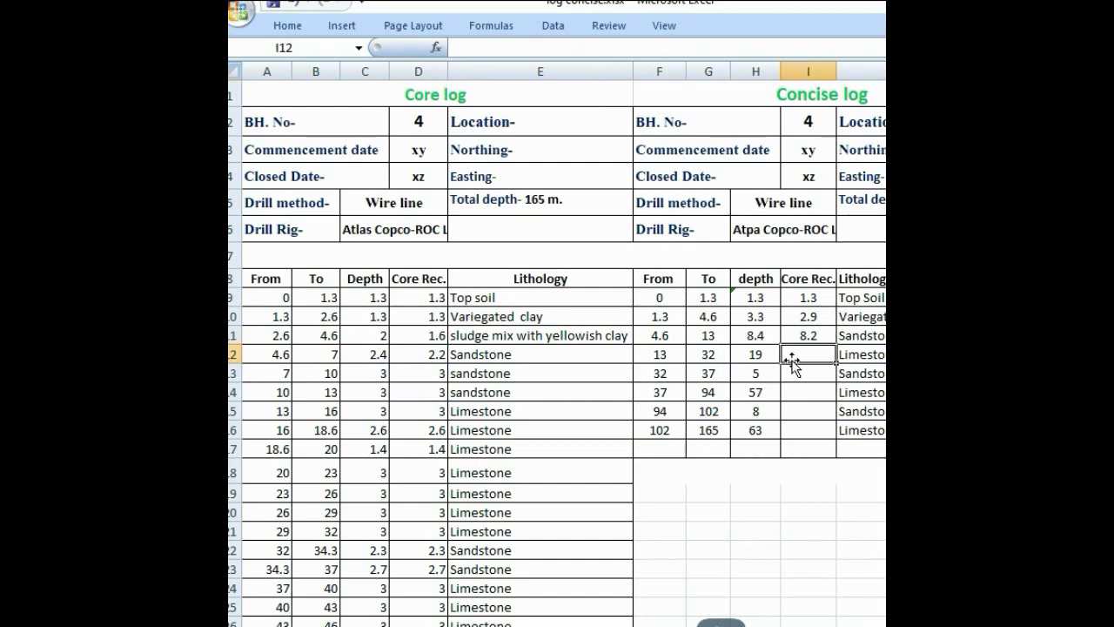
- Sum the core recovery of the first limestone run in I12 with =SUM(D15:D21)
text(=)
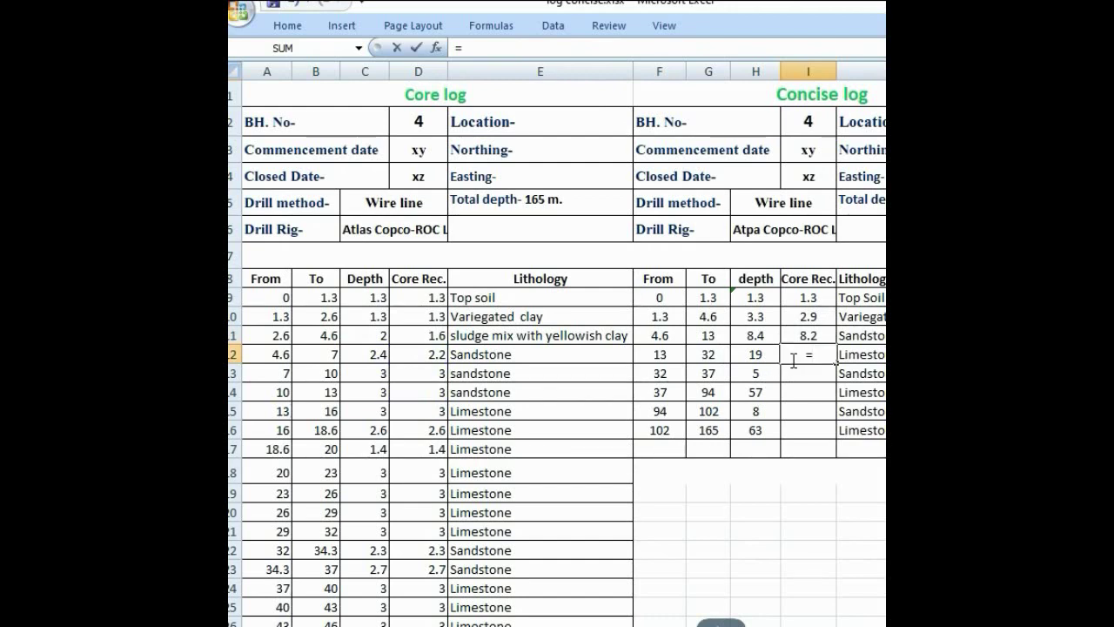
text(SUM)
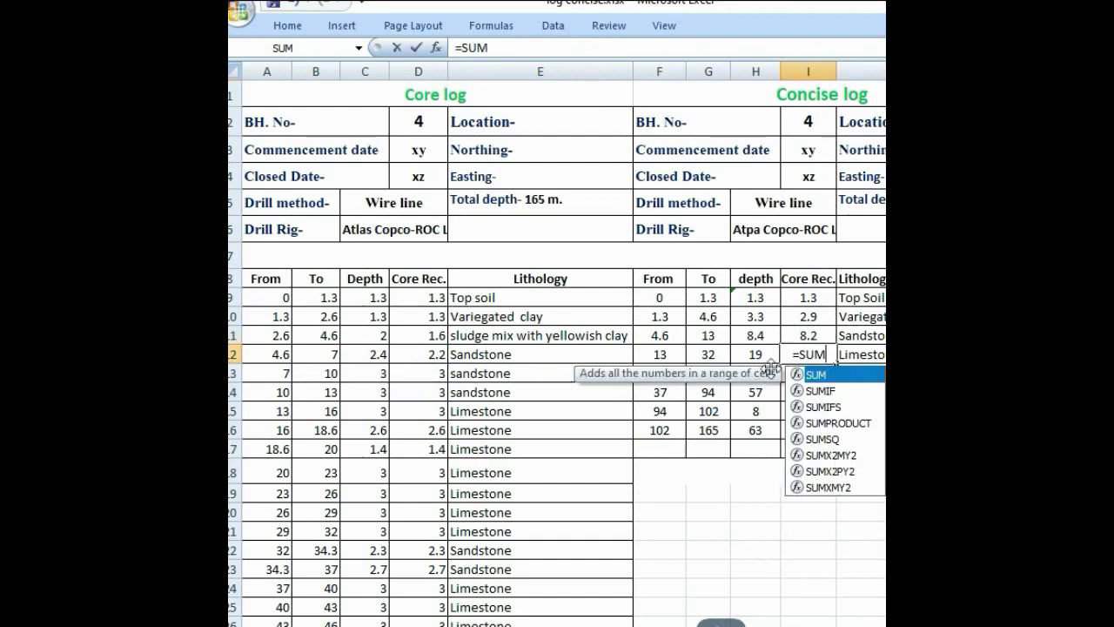
text(()
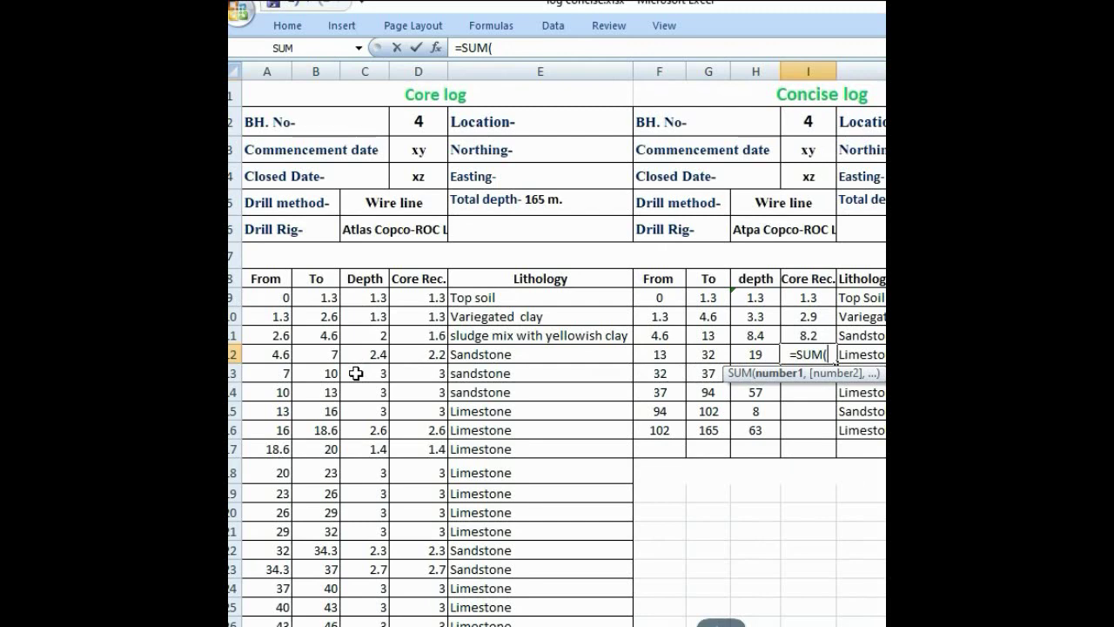
click(427, 414)
drag(428, 413, 428, 416)
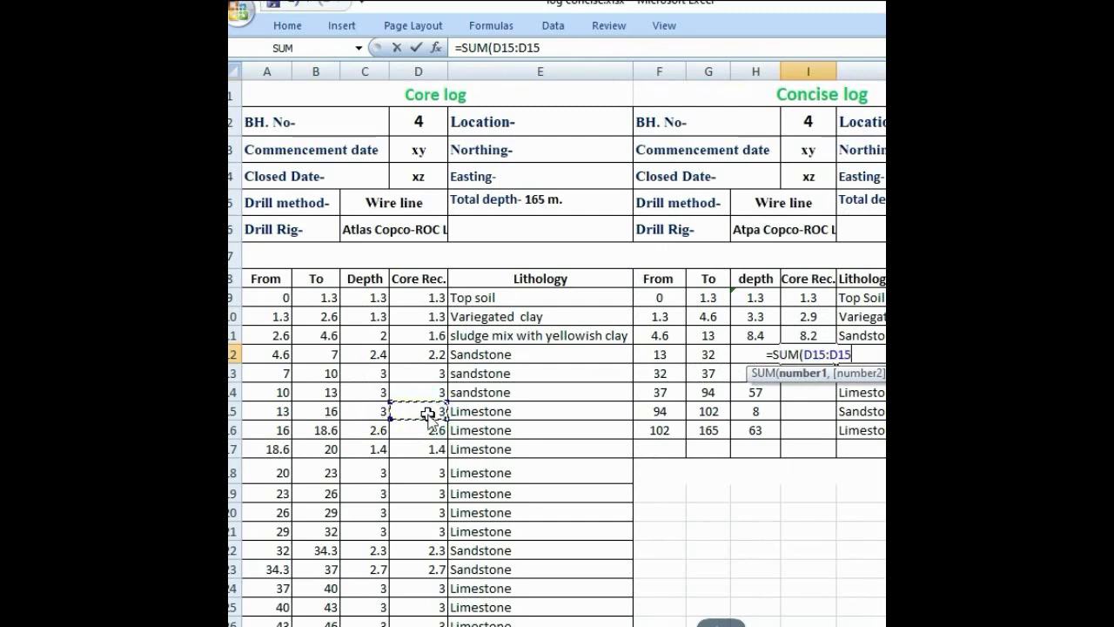
shift+click(423, 533)
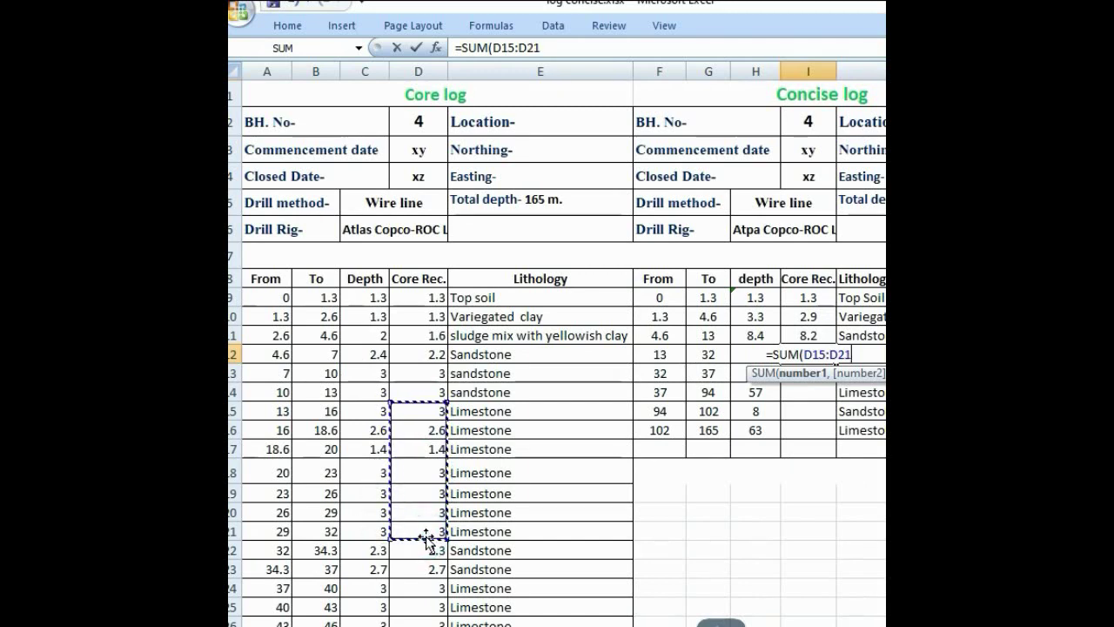
text())
key(Return)
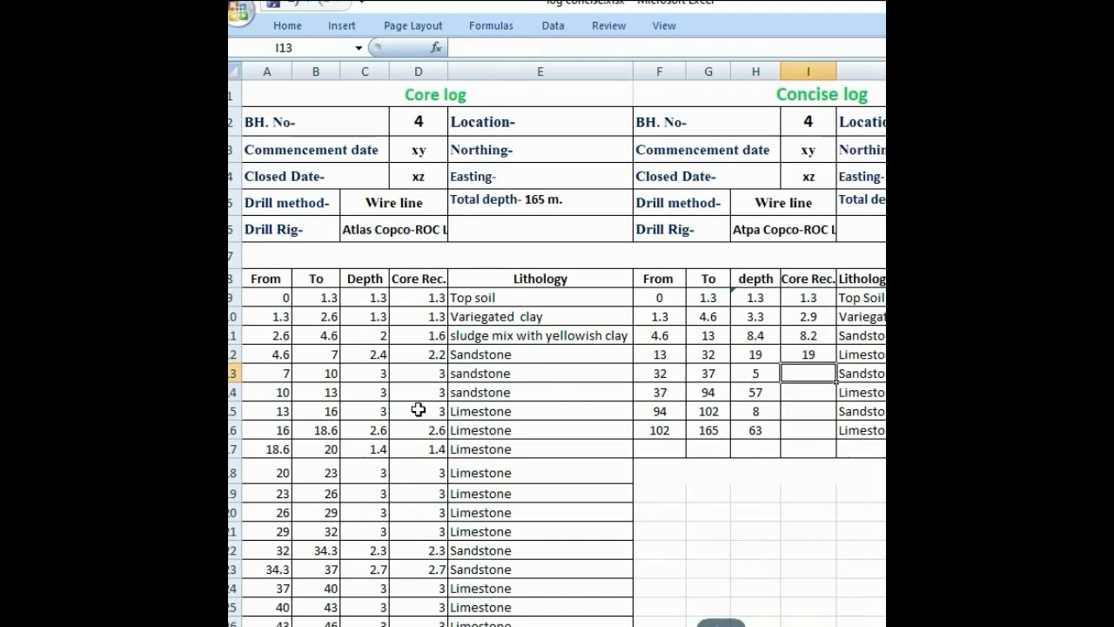
click(706, 488)
click(820, 366)
key(Down)
text(=SUM)
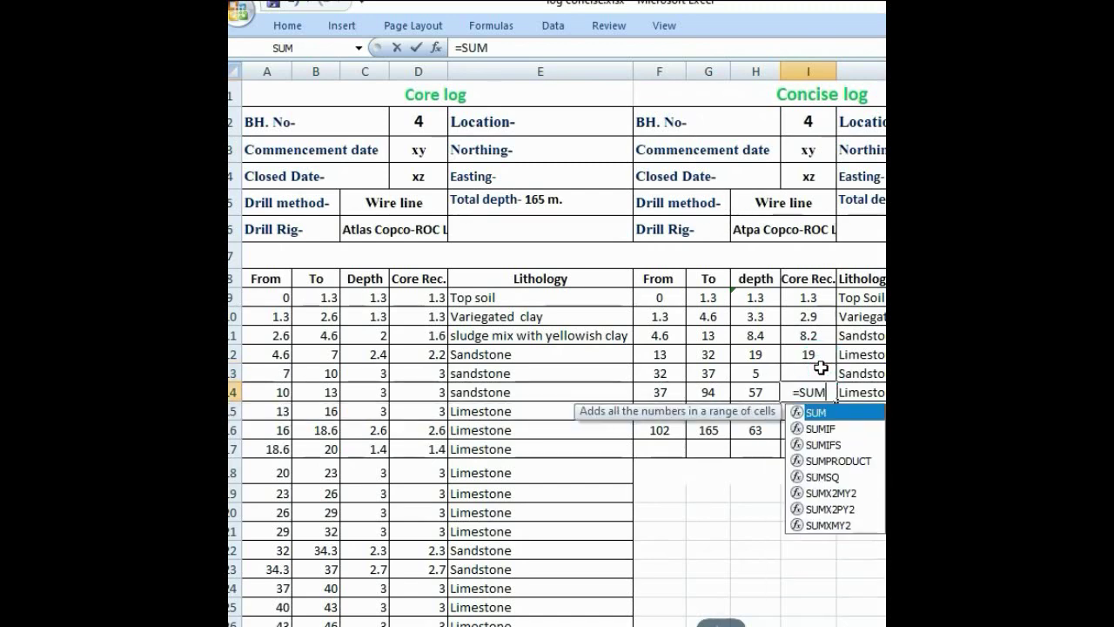
text(()
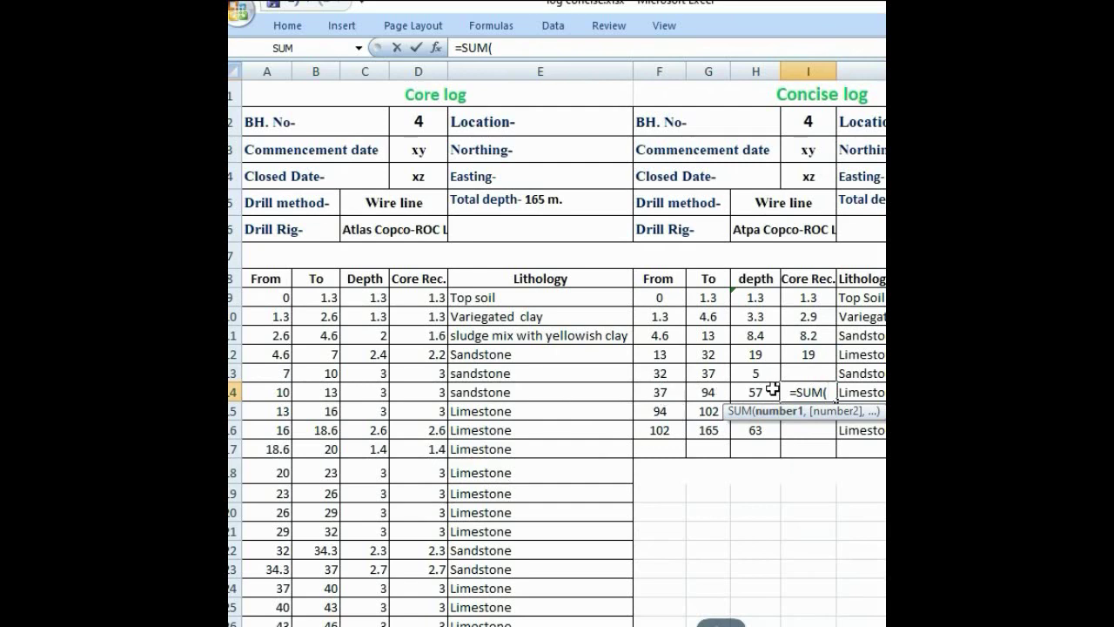
key(BackSpace)
key(BackSpace)
key(BackSpace)
key(Escape)
- Sum the core recovery of the second sandstone run in I13 with =SUM(D22:D23)
click(810, 370)
text(+)
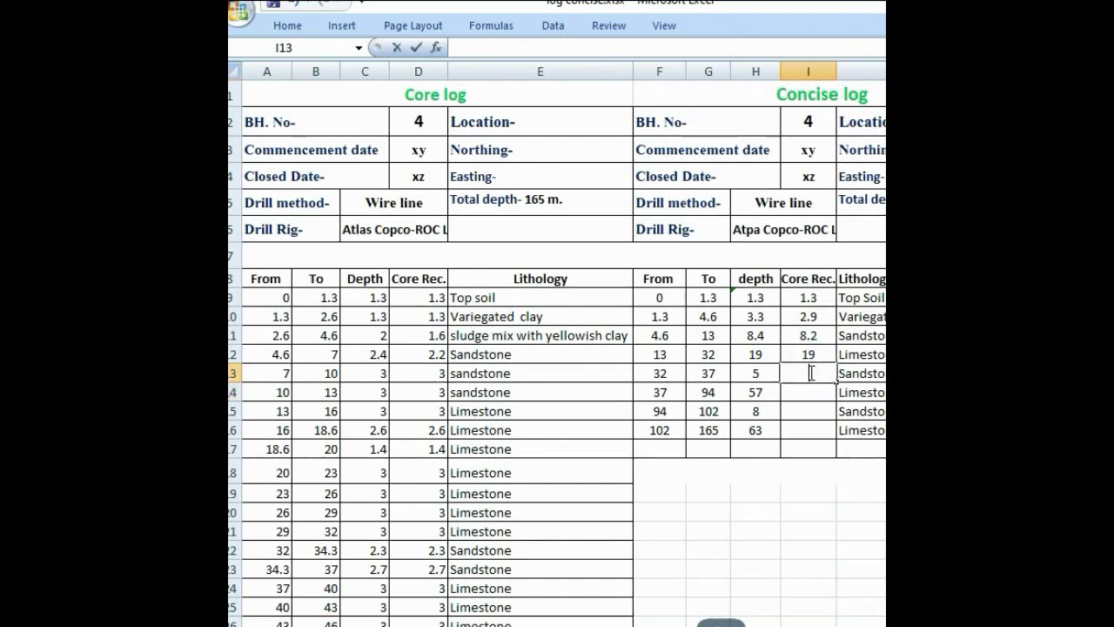
text(SUM)
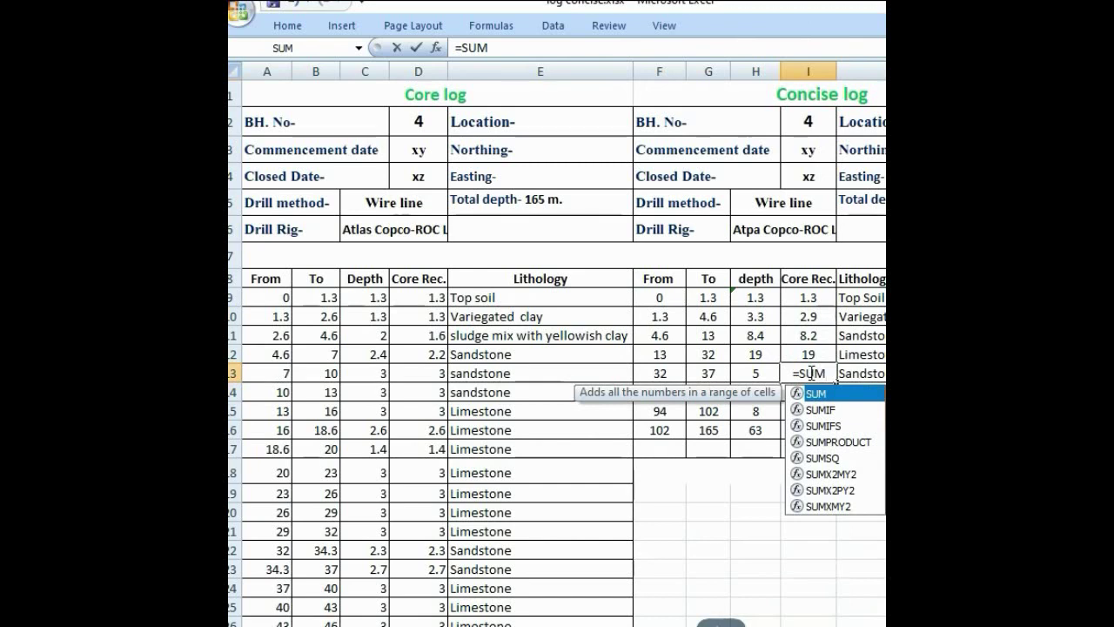
text(()
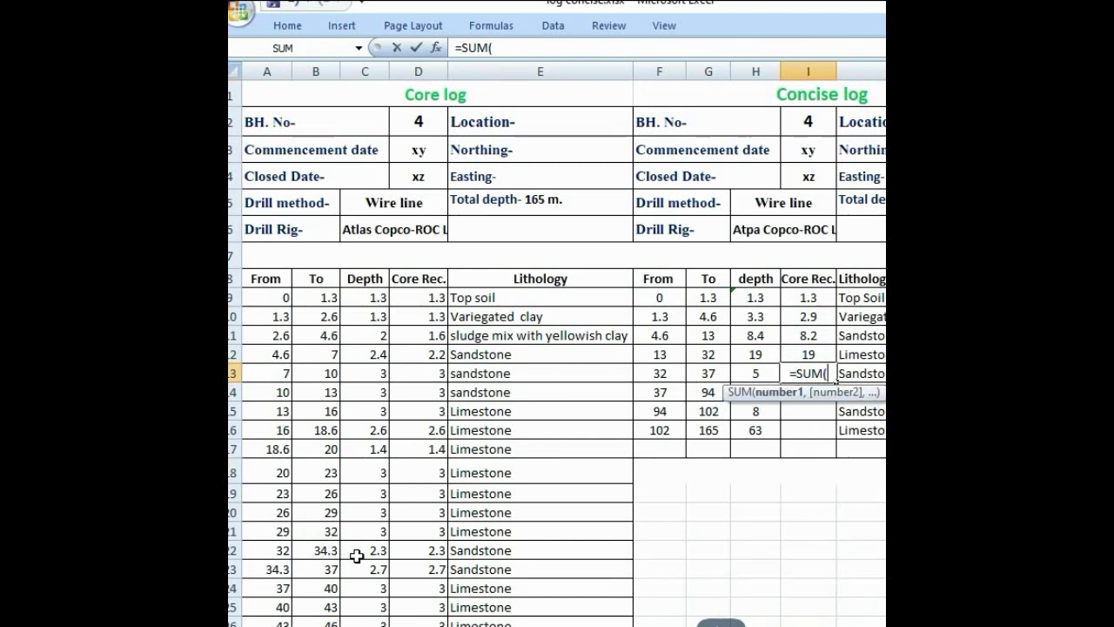
click(424, 550)
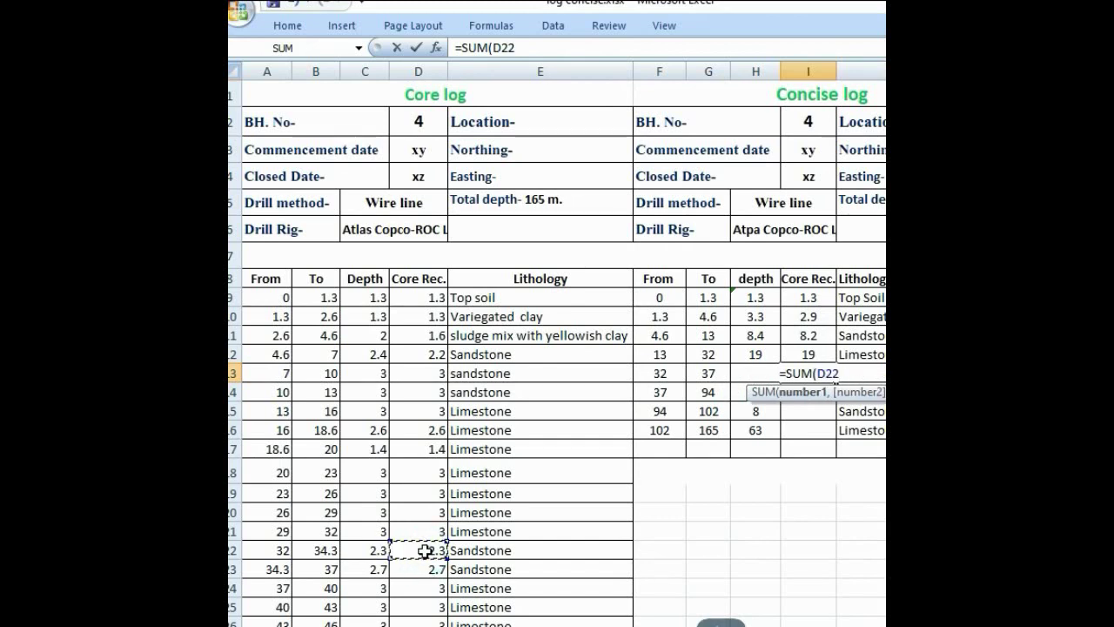
text(:)
click(424, 550)
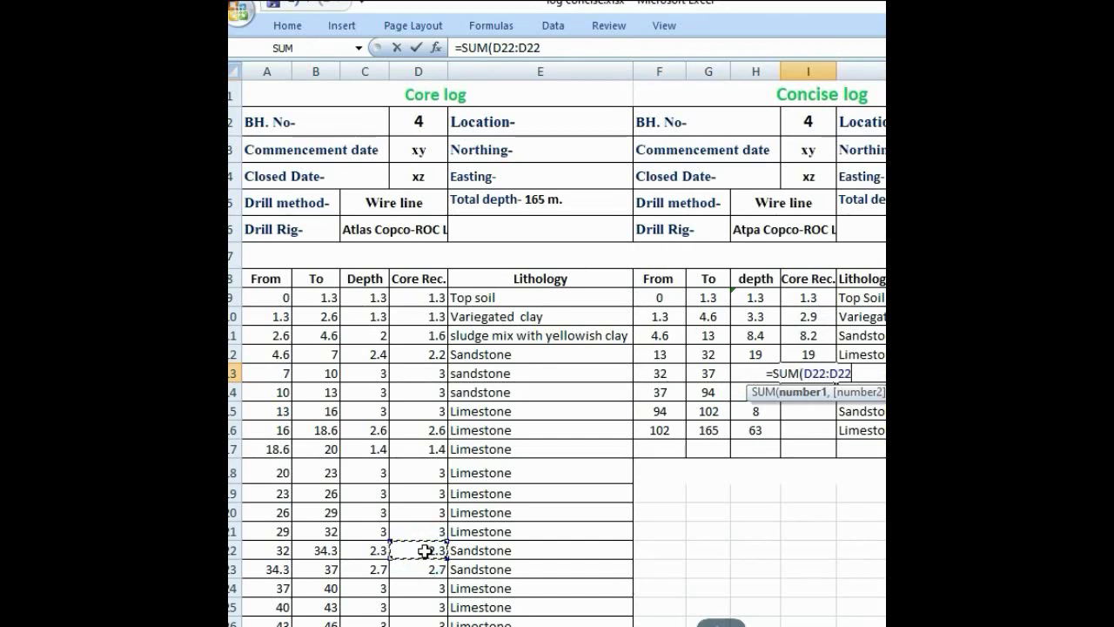
key(BackSpace)
key(BackSpace)
key(BackSpace)
scroll(395, 561, down, 1)
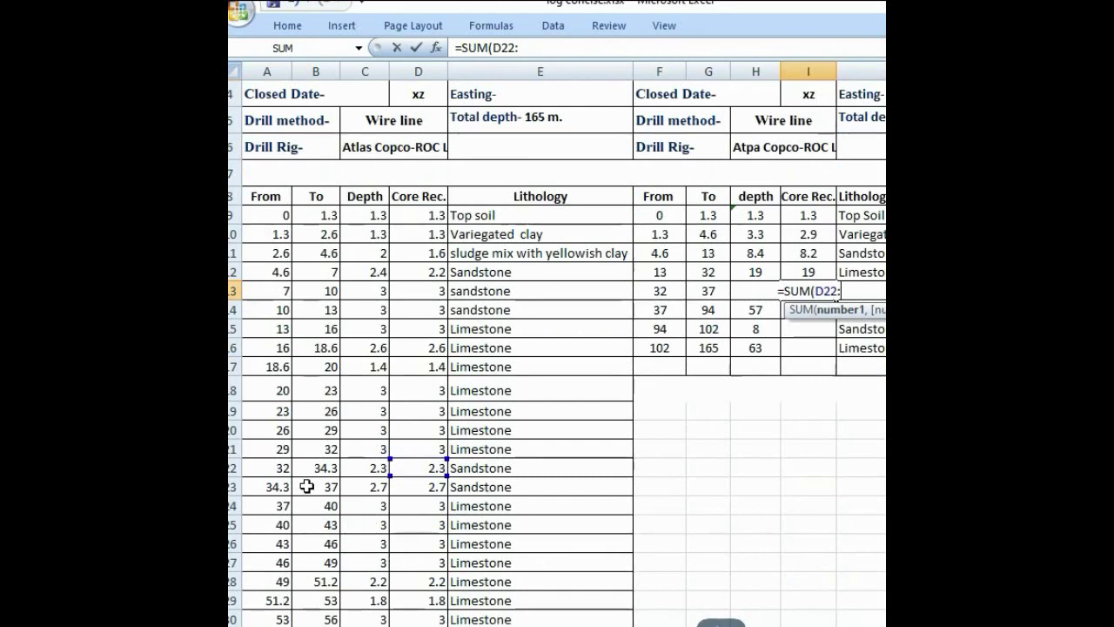
click(420, 486)
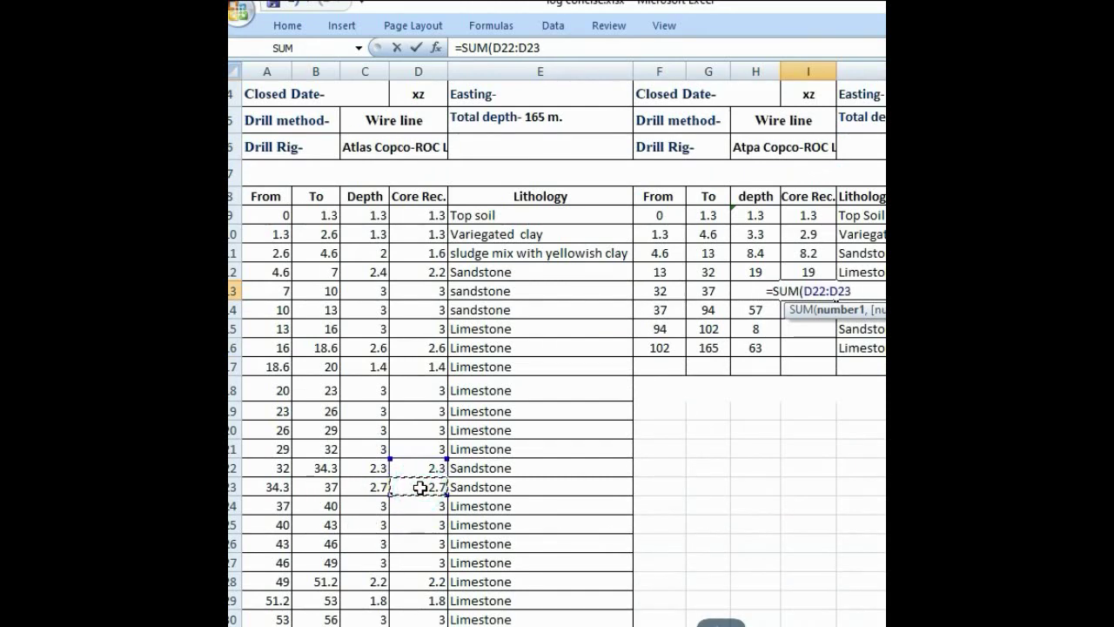
text())
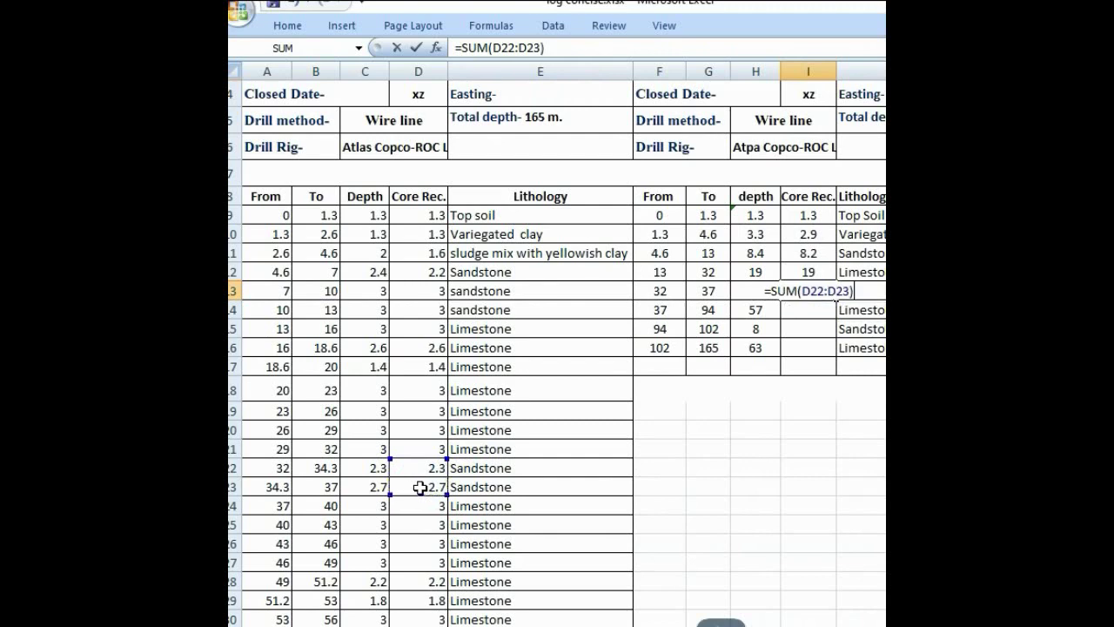
key(Return)
- Enter a formula in I14 referencing the second limestone run's core recovery range D24:D44
text(=)
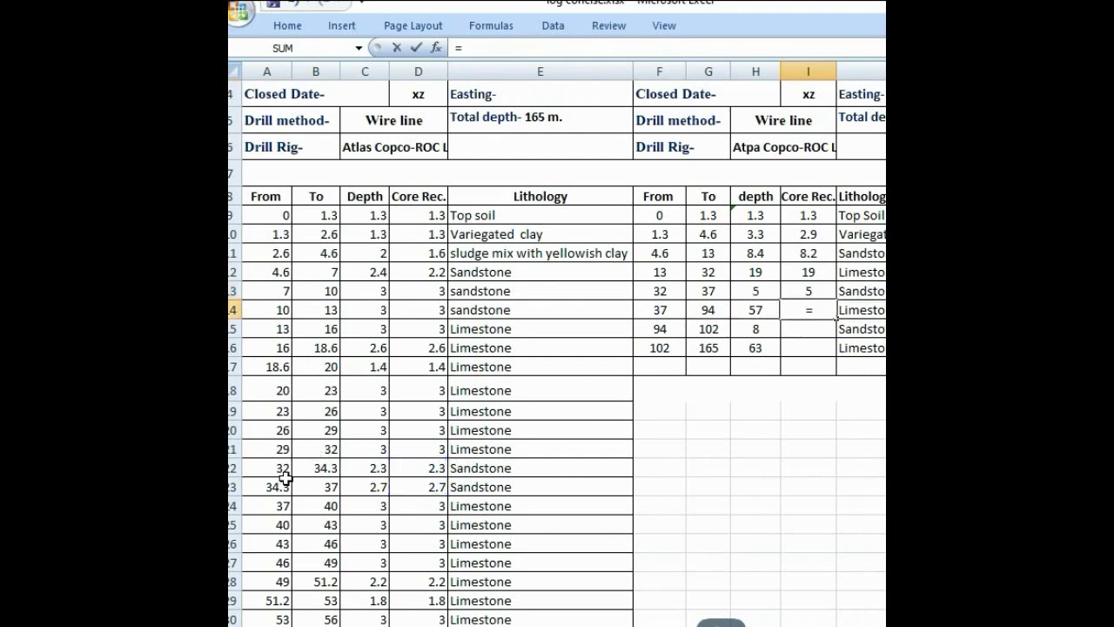
scroll(290, 513, down, 1)
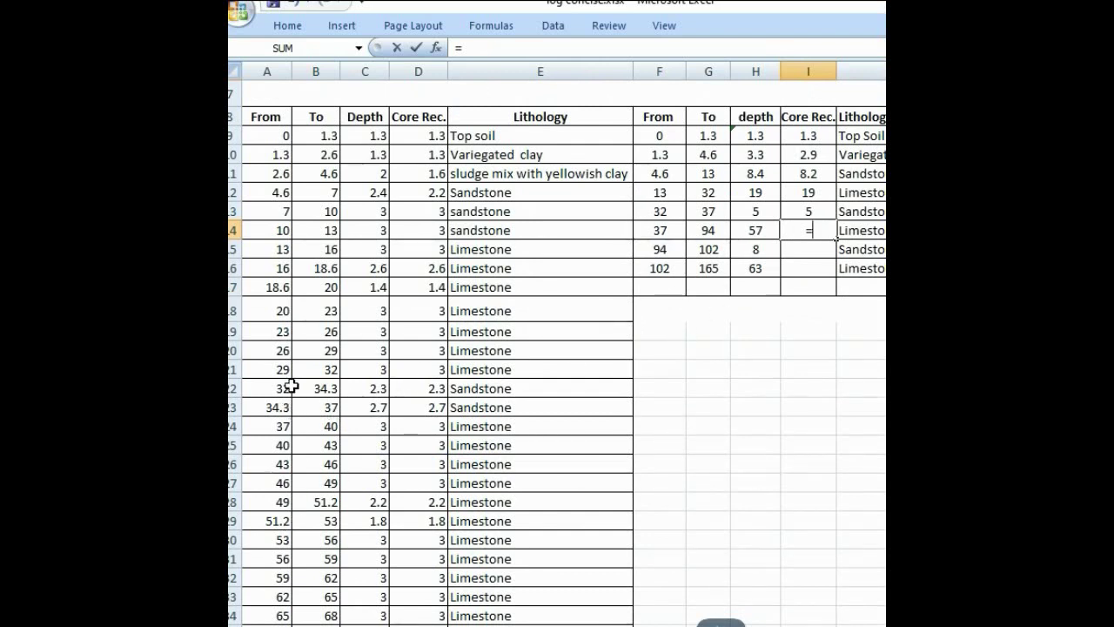
click(413, 424)
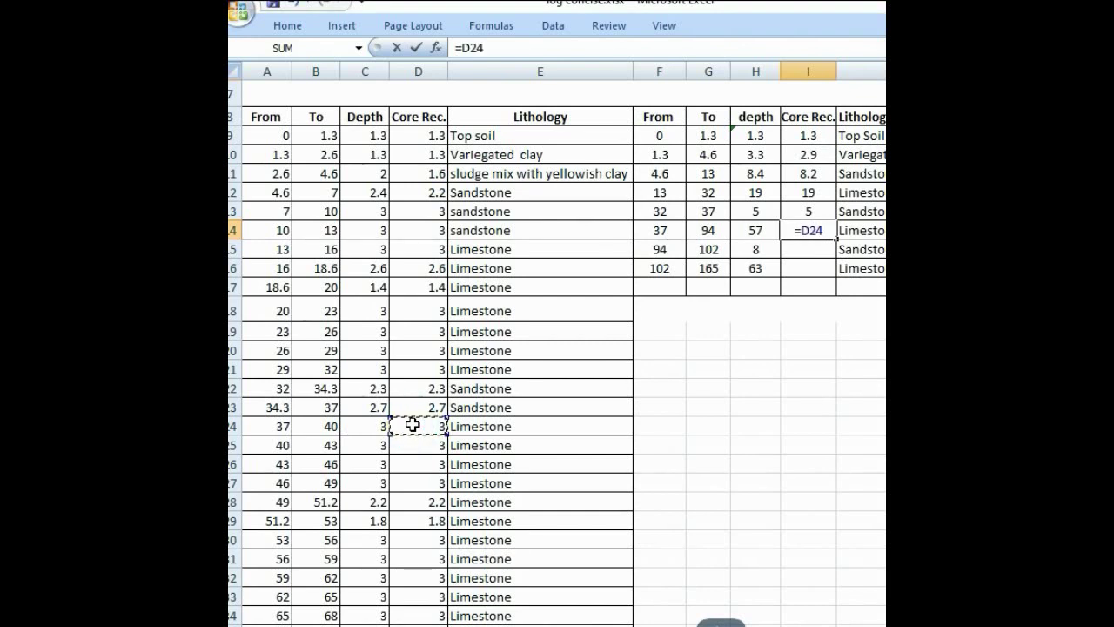
text(:)
click(413, 424)
key(BackSpace)
key(BackSpace)
key(BackSpace)
scroll(405, 562, down, 2)
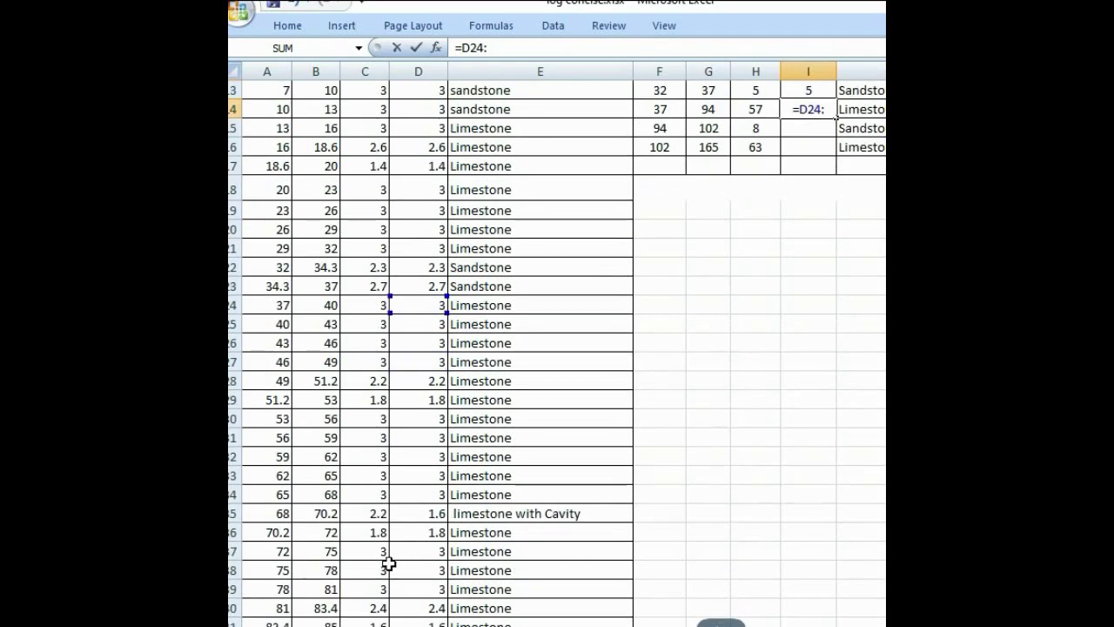
scroll(391, 565, down, 1)
scroll(387, 566, down, 1)
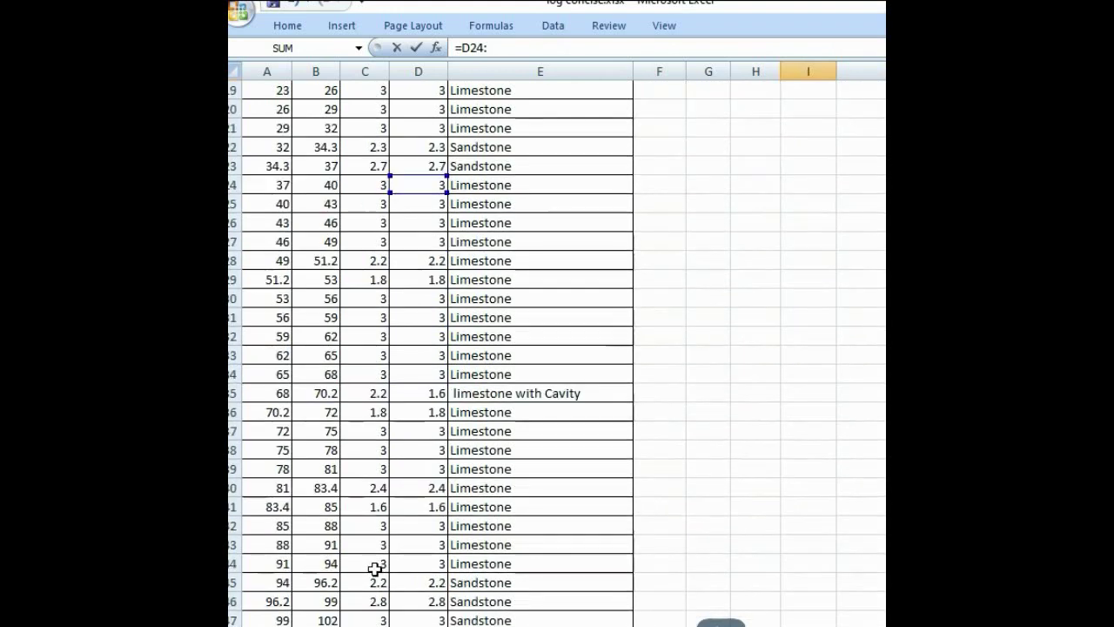
click(426, 563)
scroll(495, 523, up, 4)
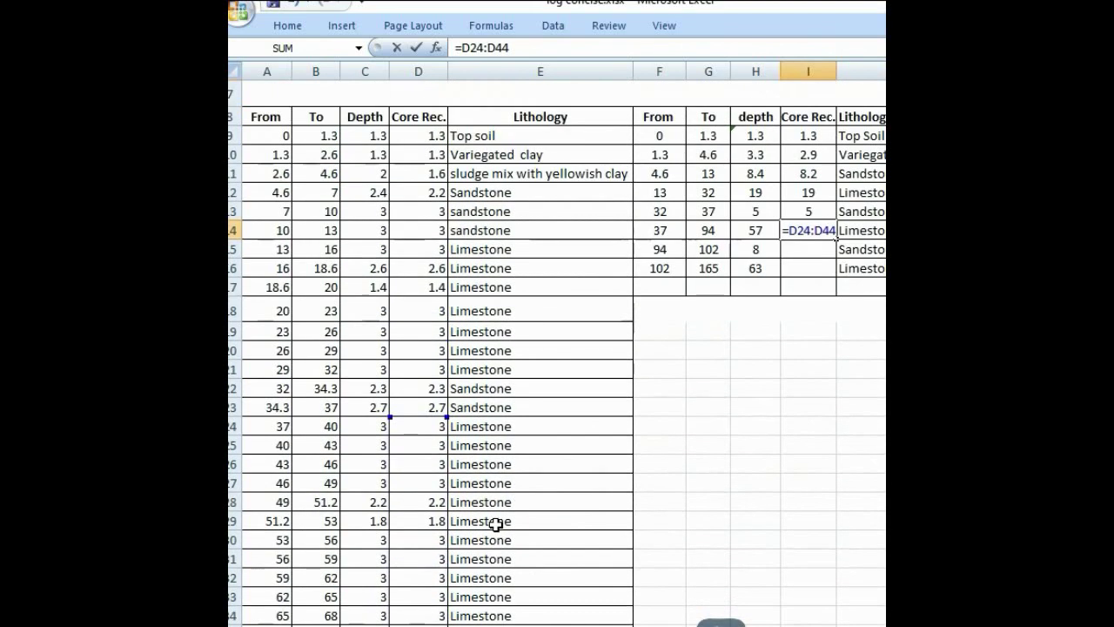
text())
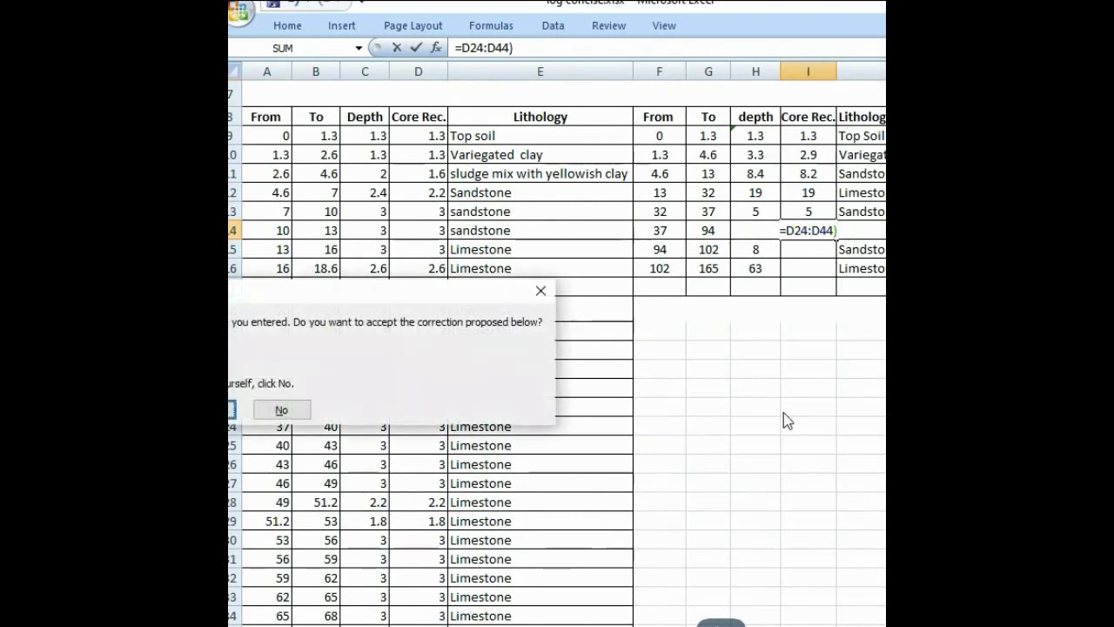
- Dismiss the formula error and correct I14 to =SUM(D24:D44)
click(298, 415)
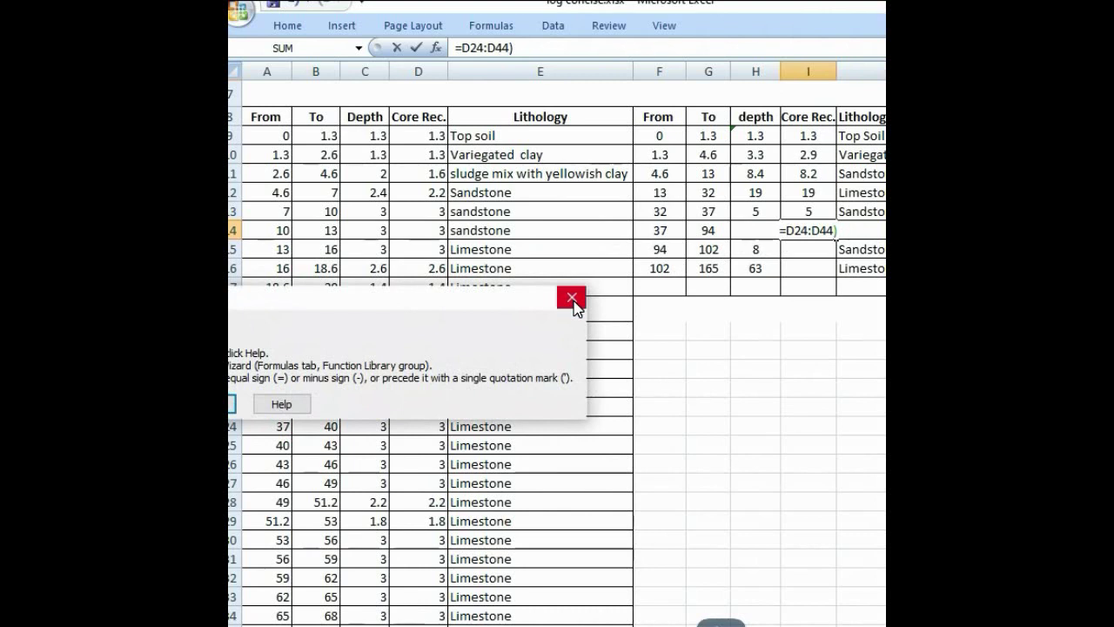
drag(317, 306, 575, 308)
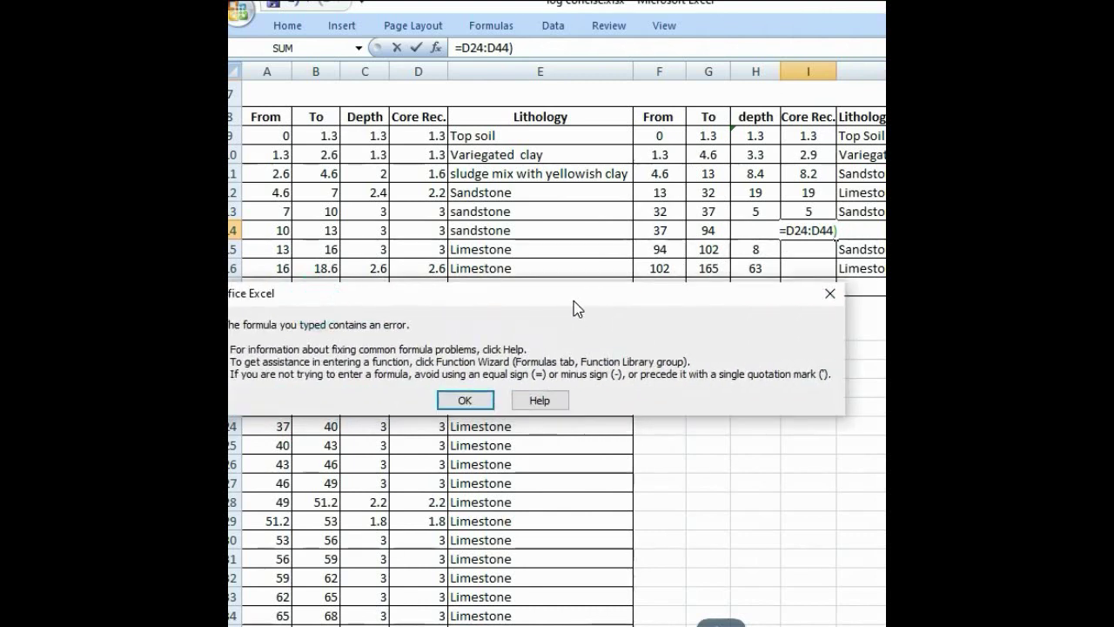
drag(485, 311, 369, 286)
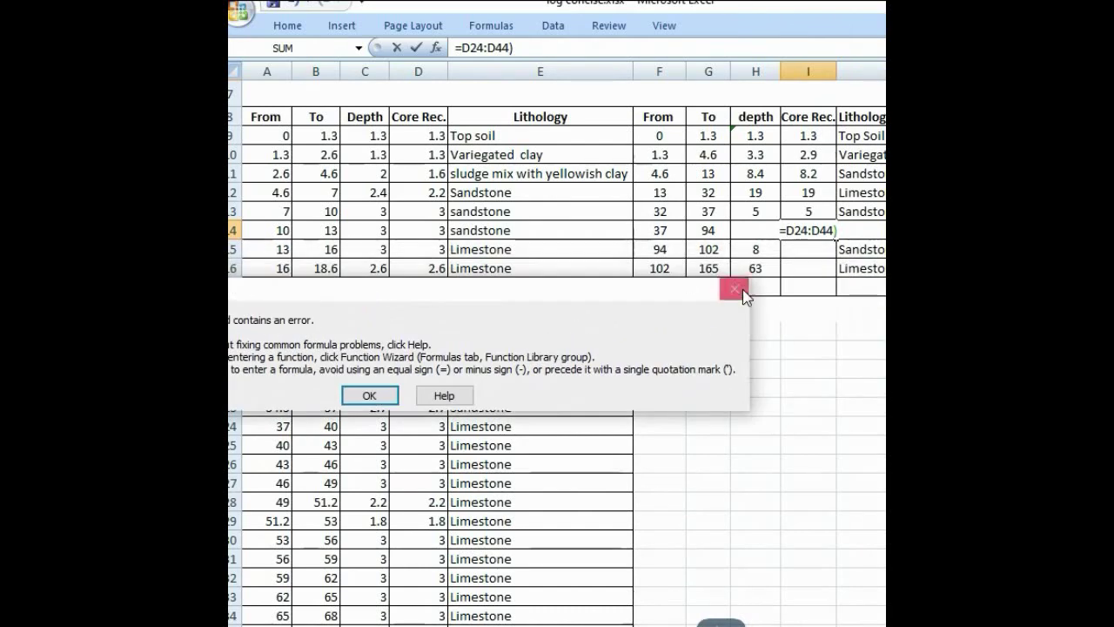
click(737, 287)
click(808, 231)
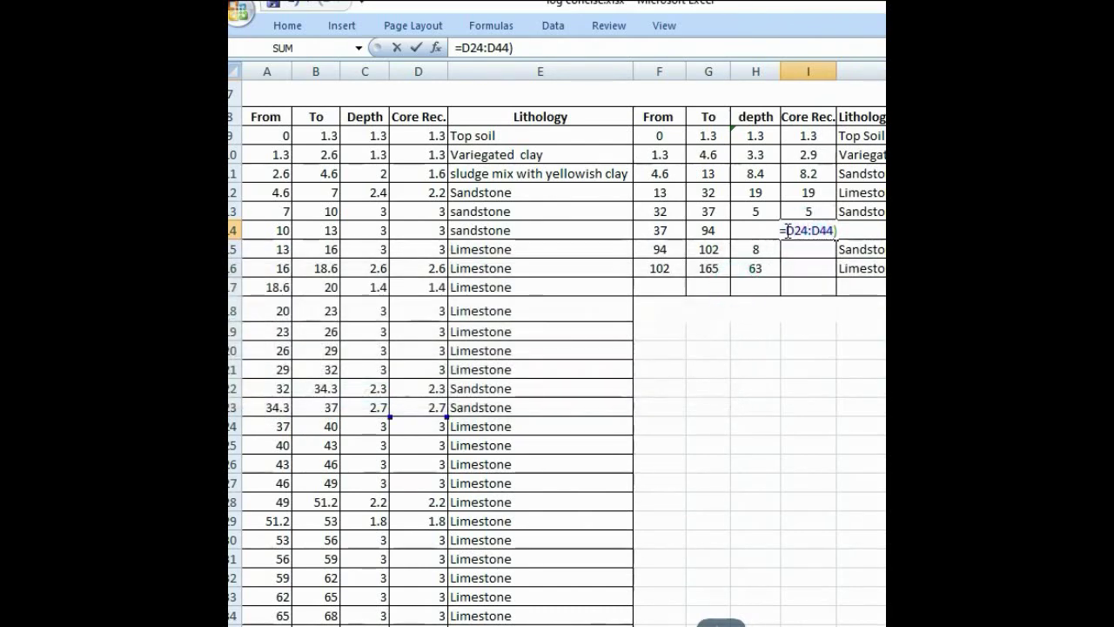
click(786, 231)
text(S)
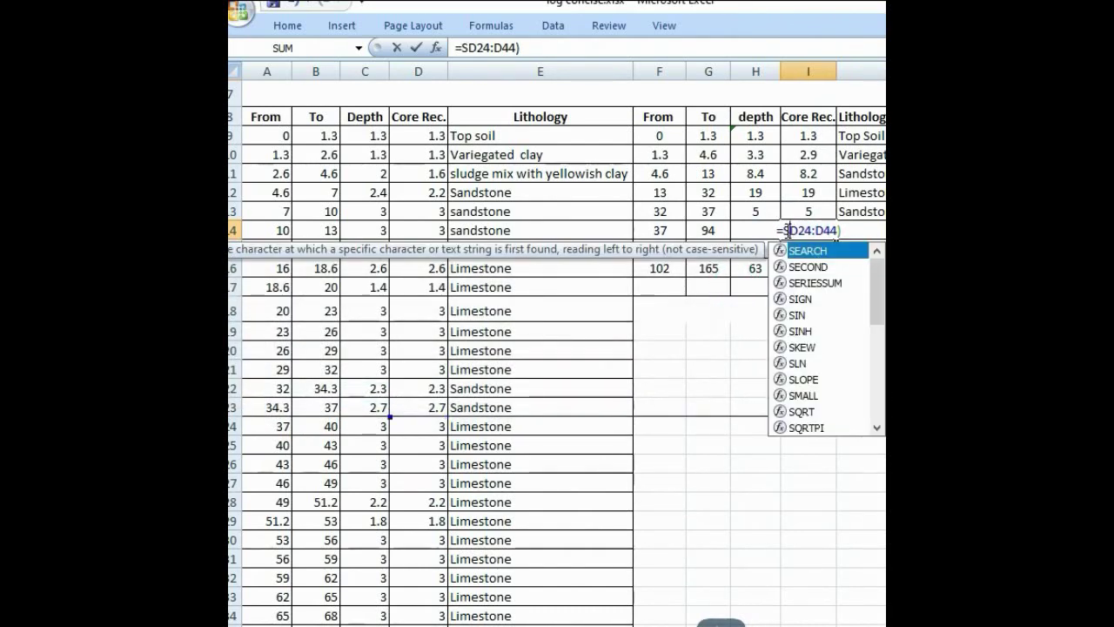
text(UM)
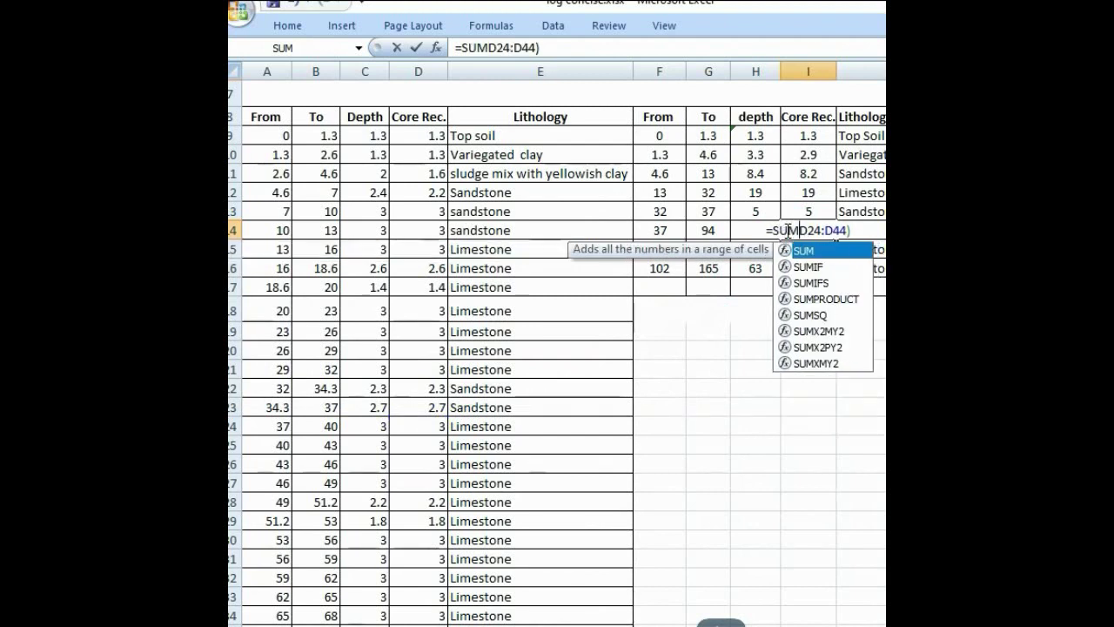
double_click(804, 252)
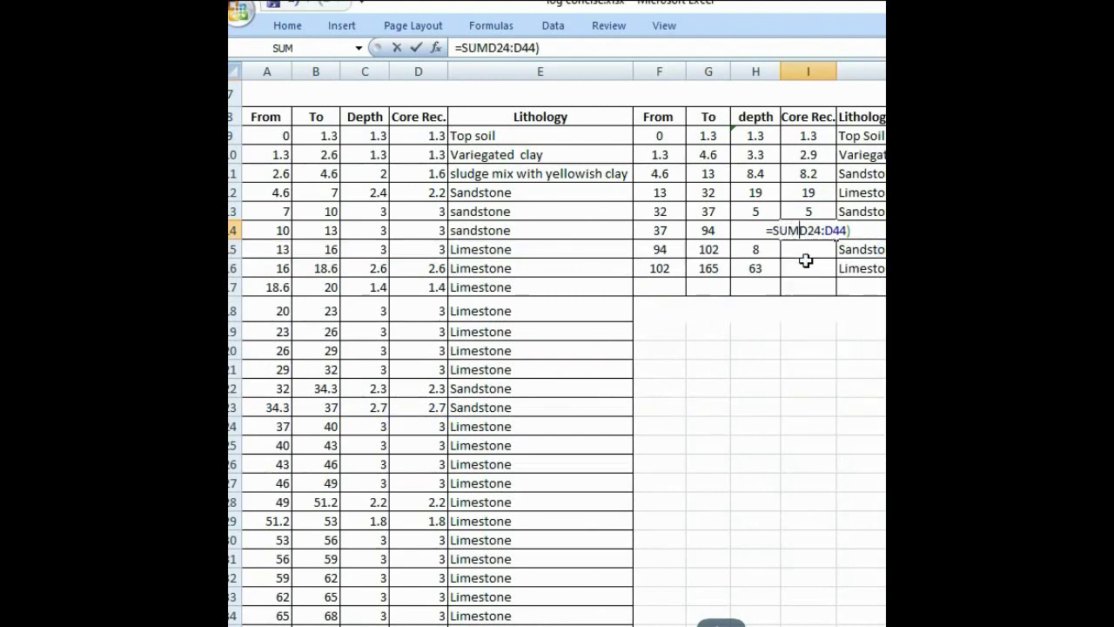
key(Return)
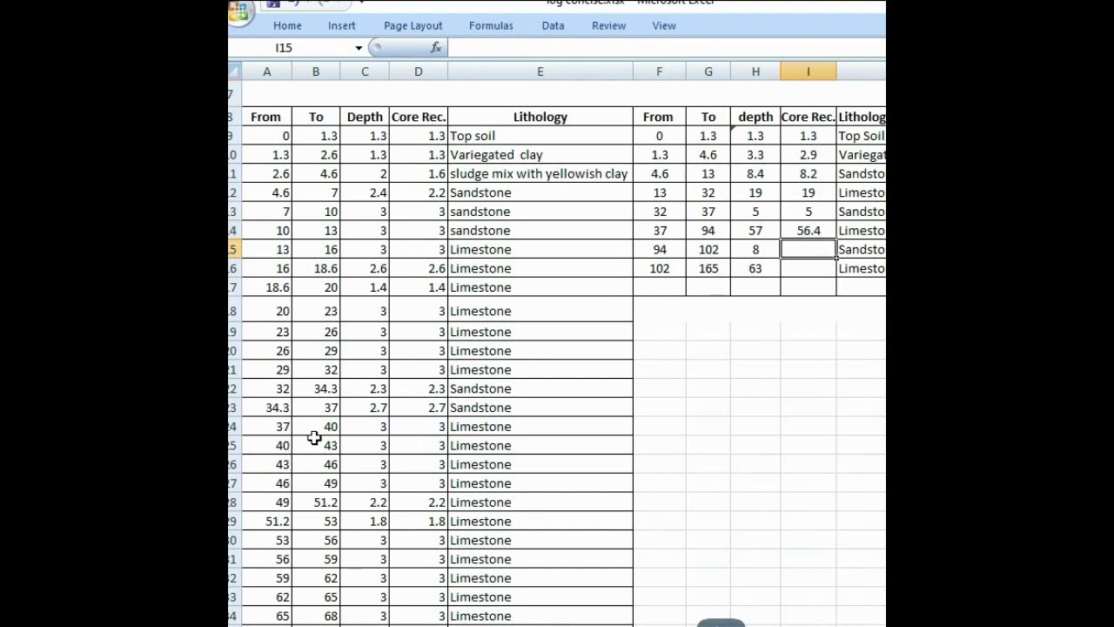
- Select the second limestone run's core recovery cells from D24 down to check the sum in I14
click(423, 428)
drag(423, 427, 422, 566)
scroll(650, 447, up, 6)
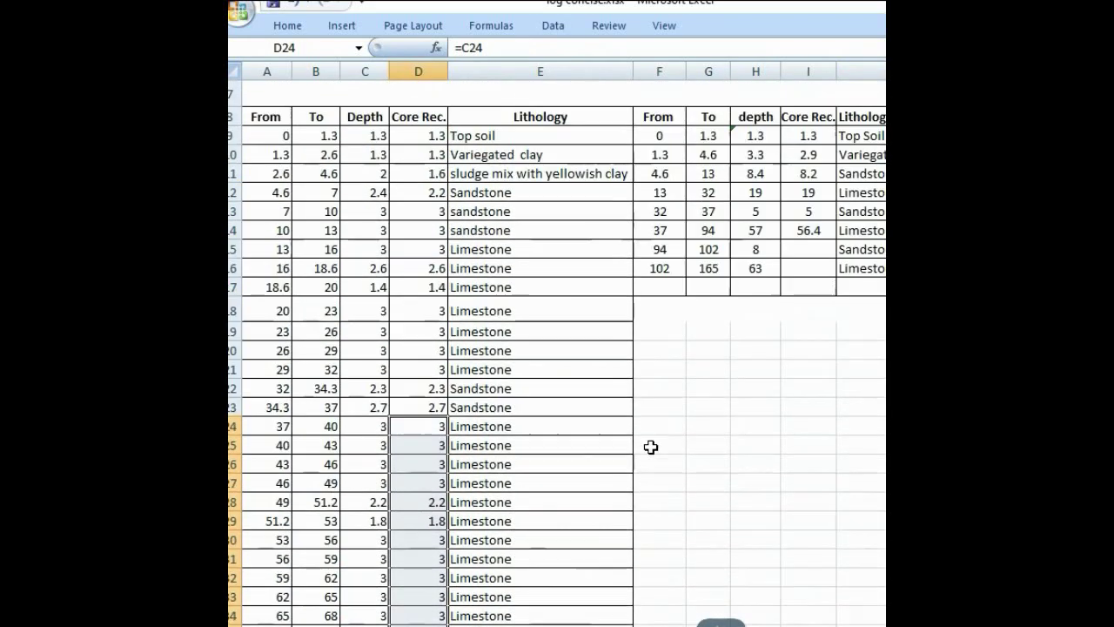
- Enter =SUM(D45) in I15 for the core recovery of the third sandstone run
click(792, 414)
text(=SUM)
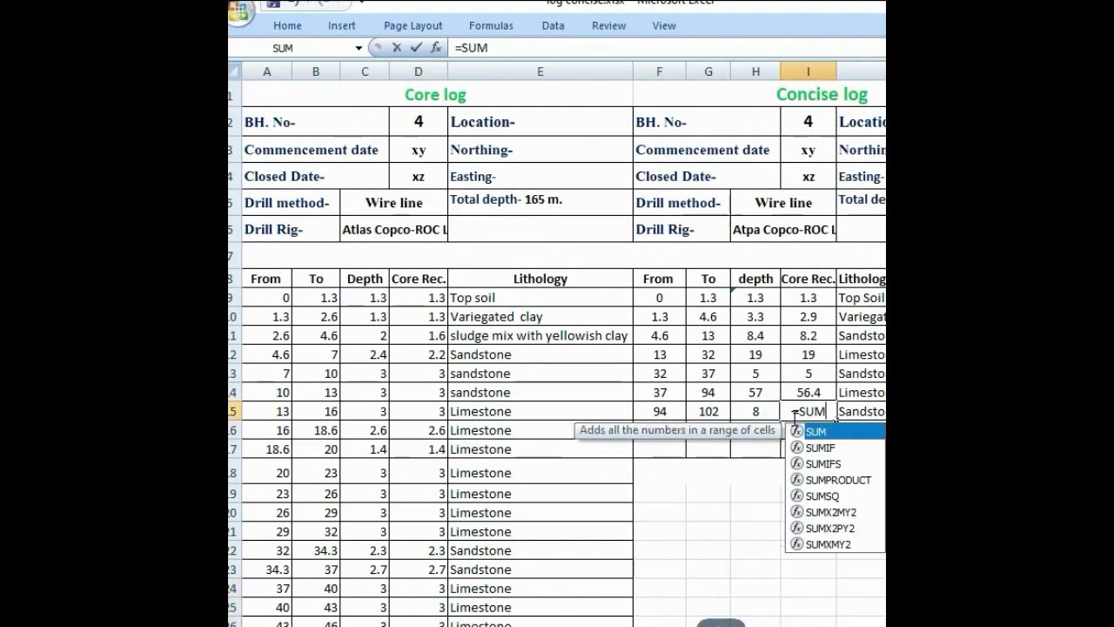
text(()
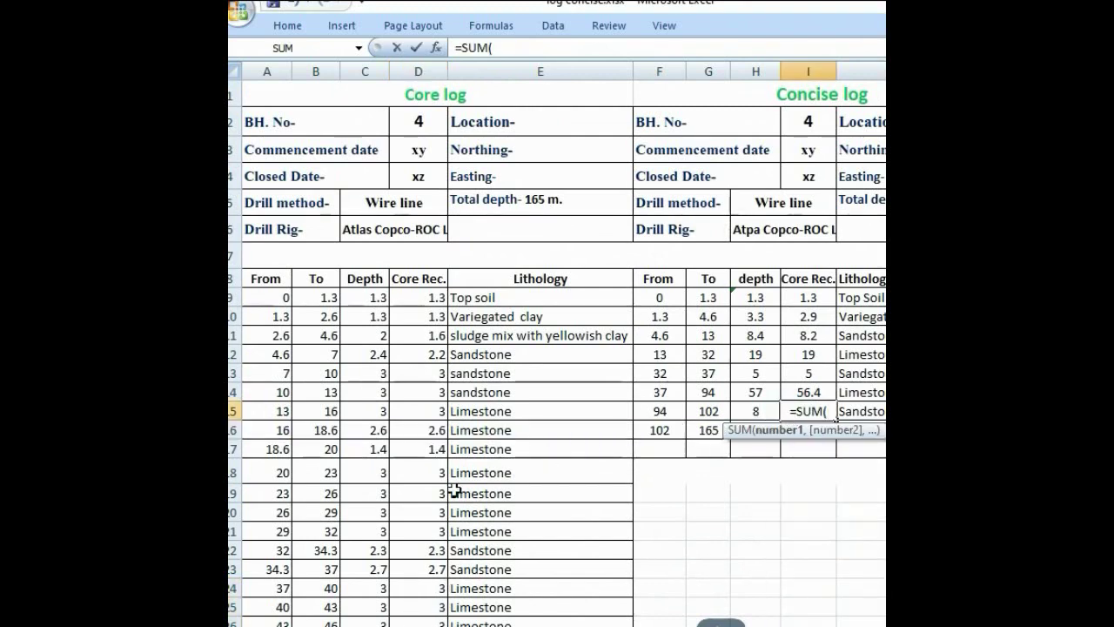
scroll(355, 520, down, 14)
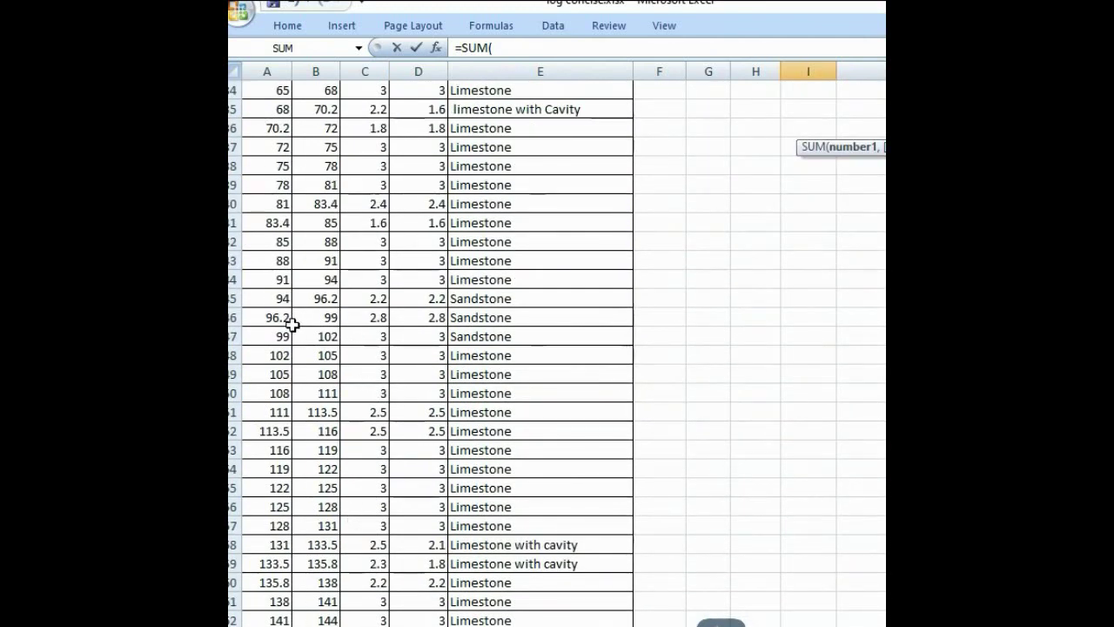
mouse_move(423, 302)
mouse_down()
mouse_move(432, 332)
mouse_move(432, 304)
mouse_up()
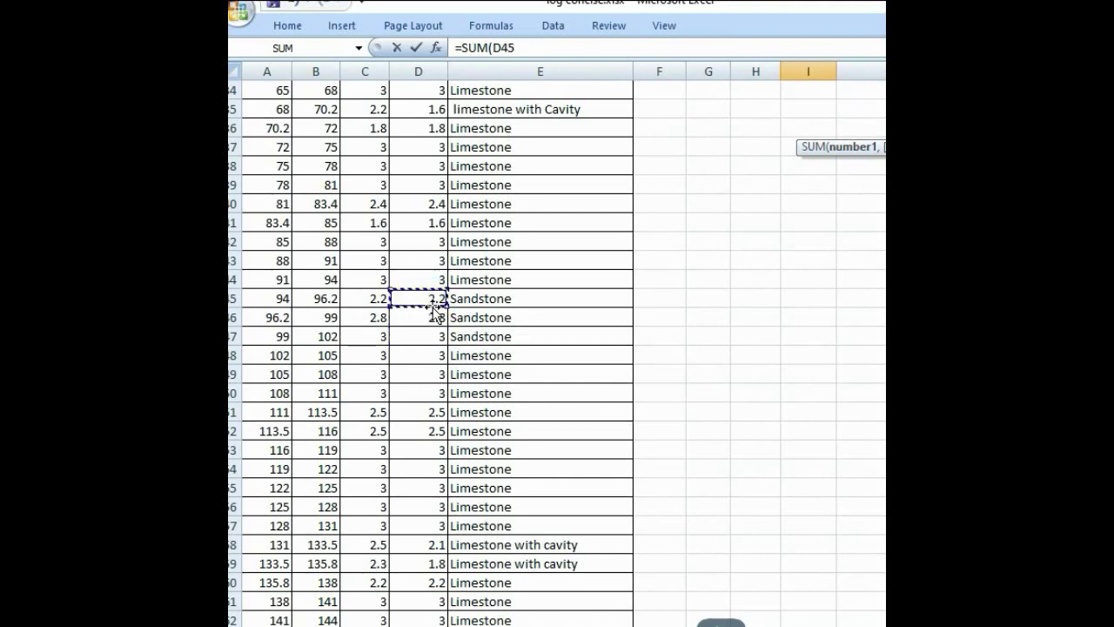
key(Escape)
scroll(645, 300, up, 4)
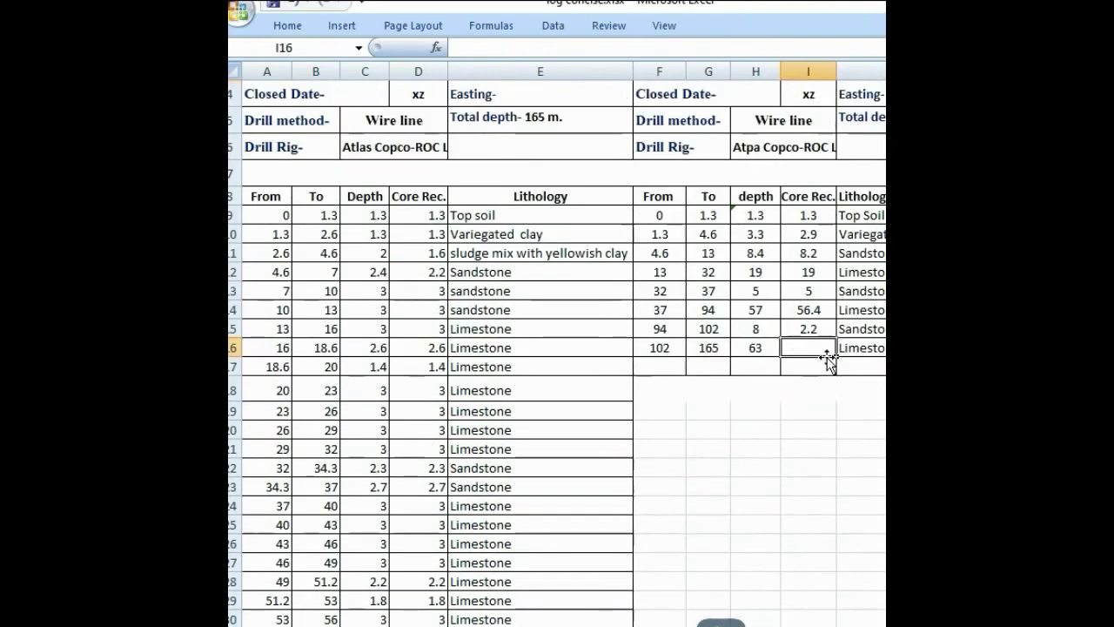
- Extend the third sandstone run's core recovery formula in I15 to =SUM(D45:D47)
click(806, 330)
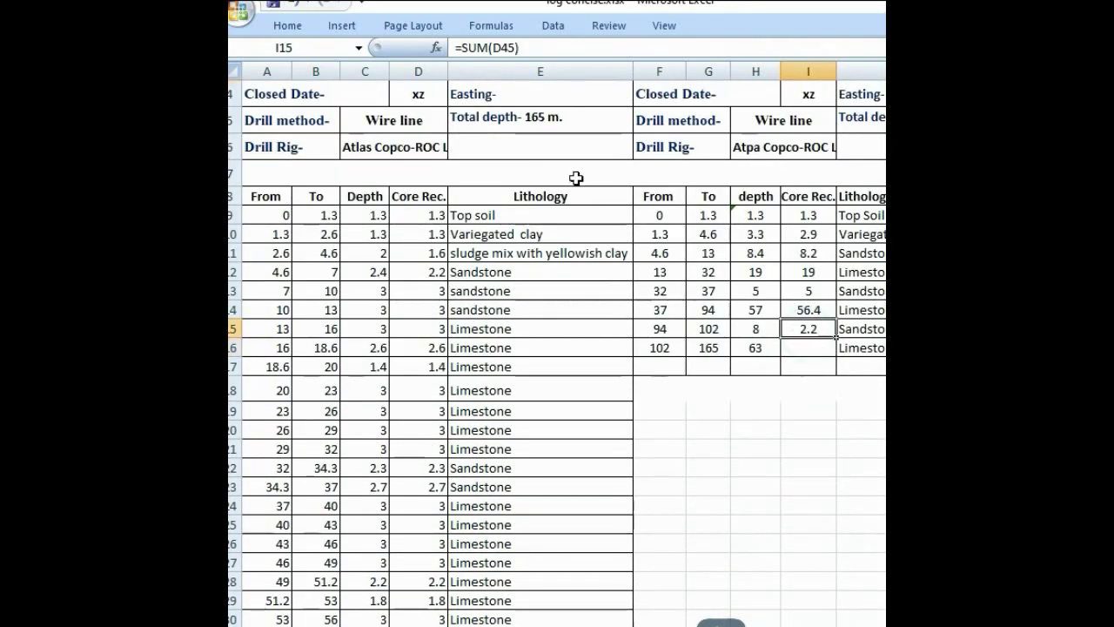
click(514, 52)
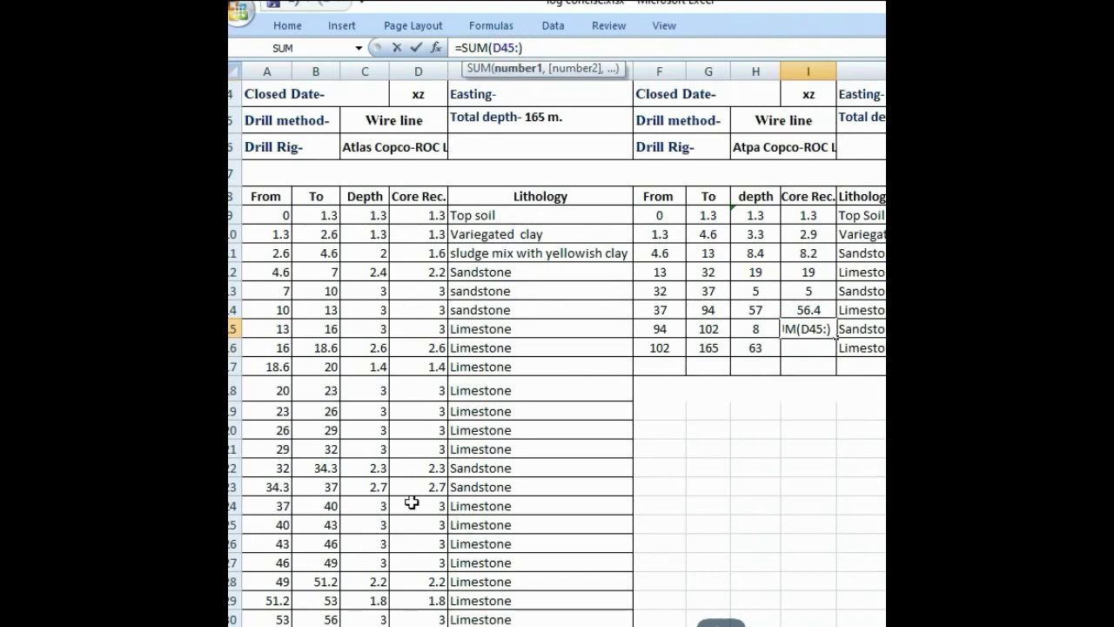
scroll(380, 513, down, 9)
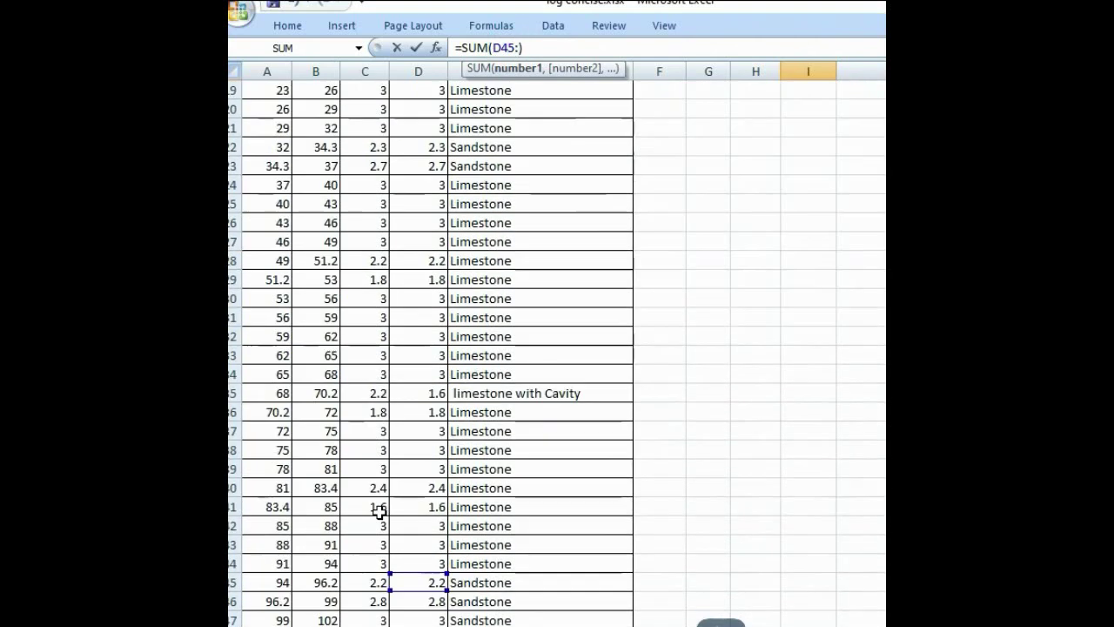
click(426, 396)
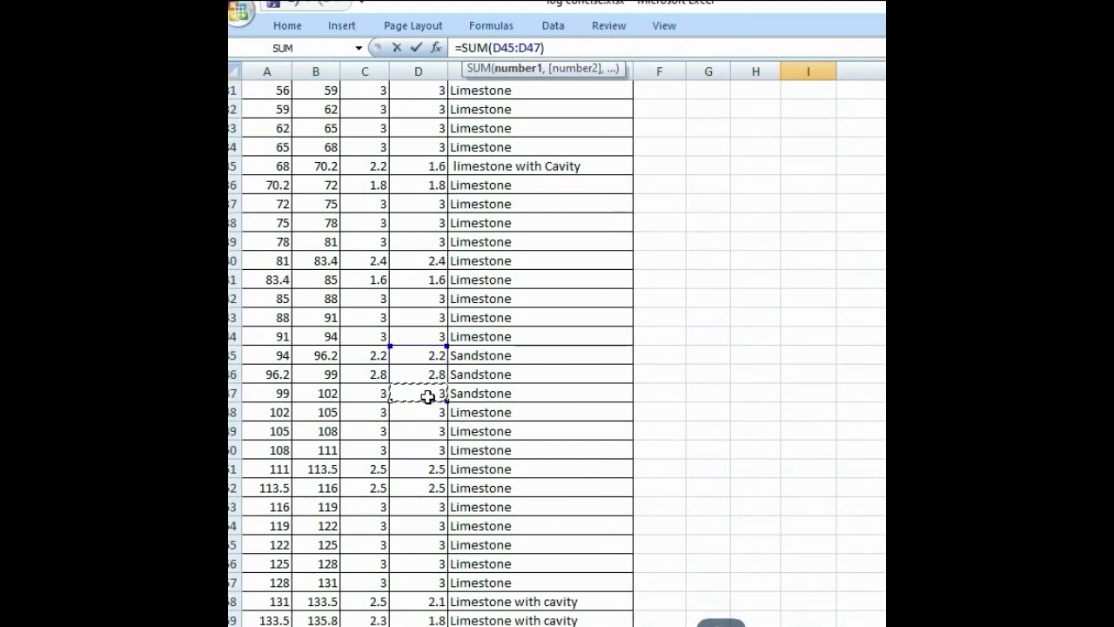
key(Return)
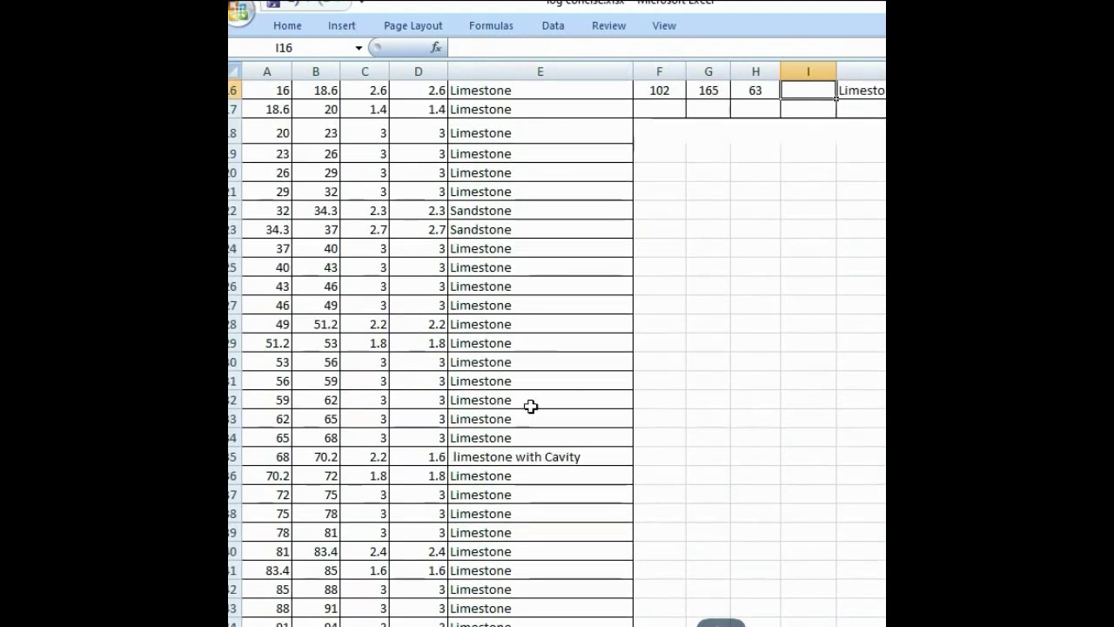
- Select the core recovery cells D45:D47 to check the third sandstone run's sum
scroll(423, 498, down, 8)
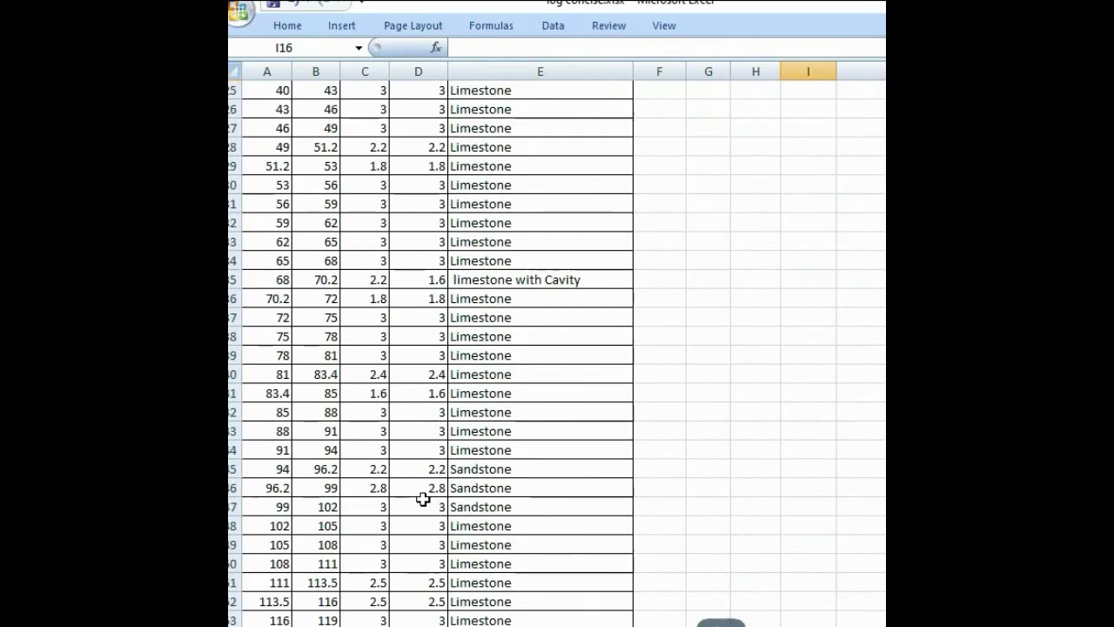
drag(431, 470, 436, 498)
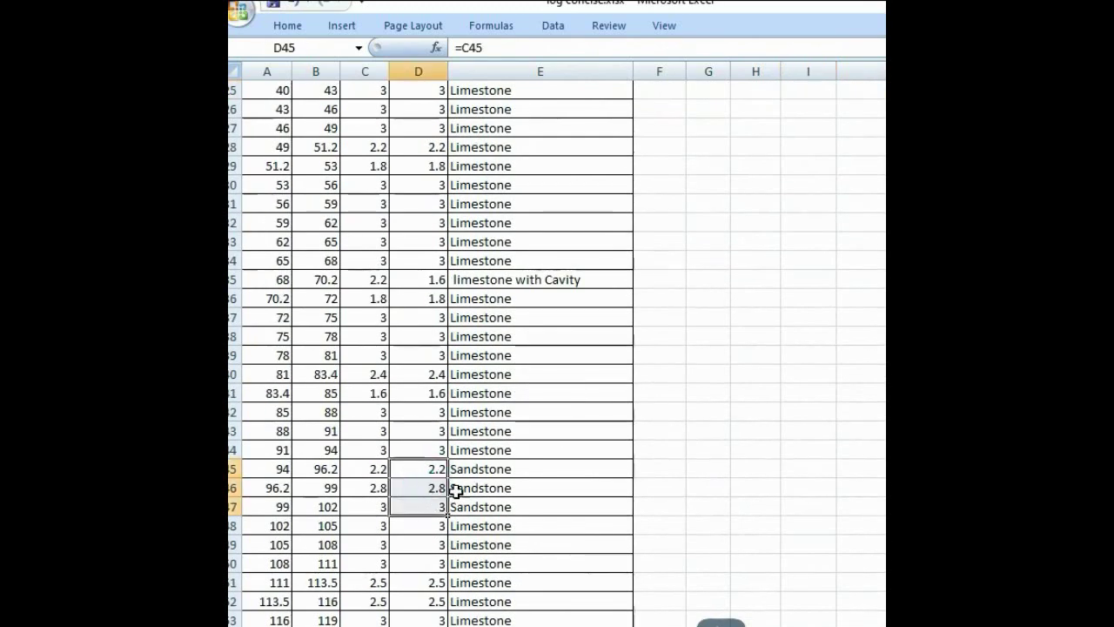
scroll(585, 465, up, 4)
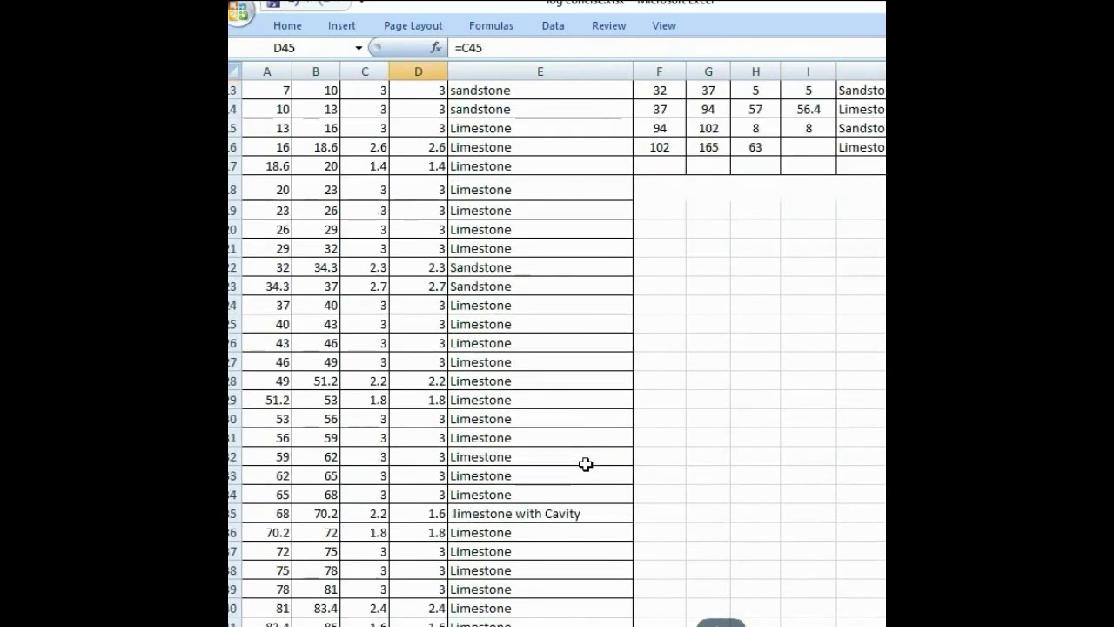
- Enter =SUM(D48:D70) in I16 for the core recovery of the last limestone run
click(803, 145)
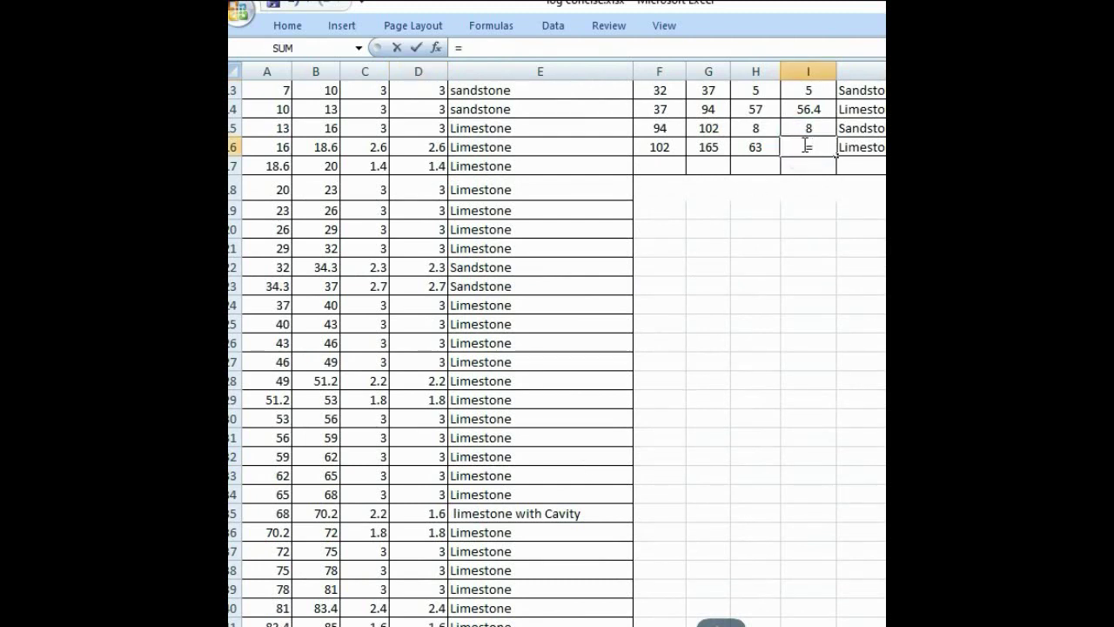
text(=SU)
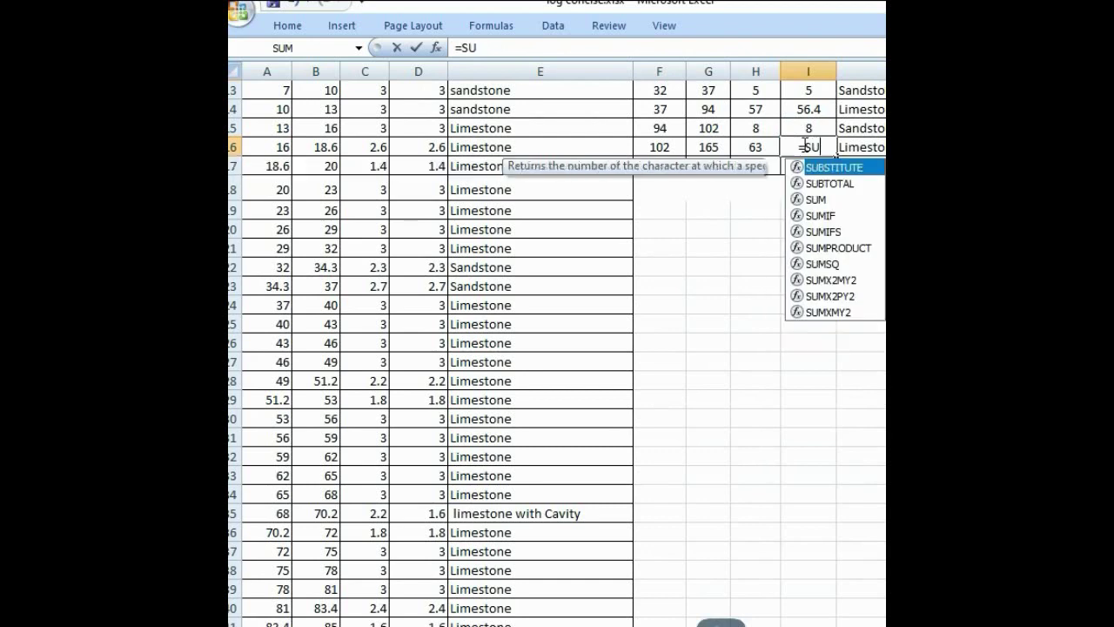
text(M()
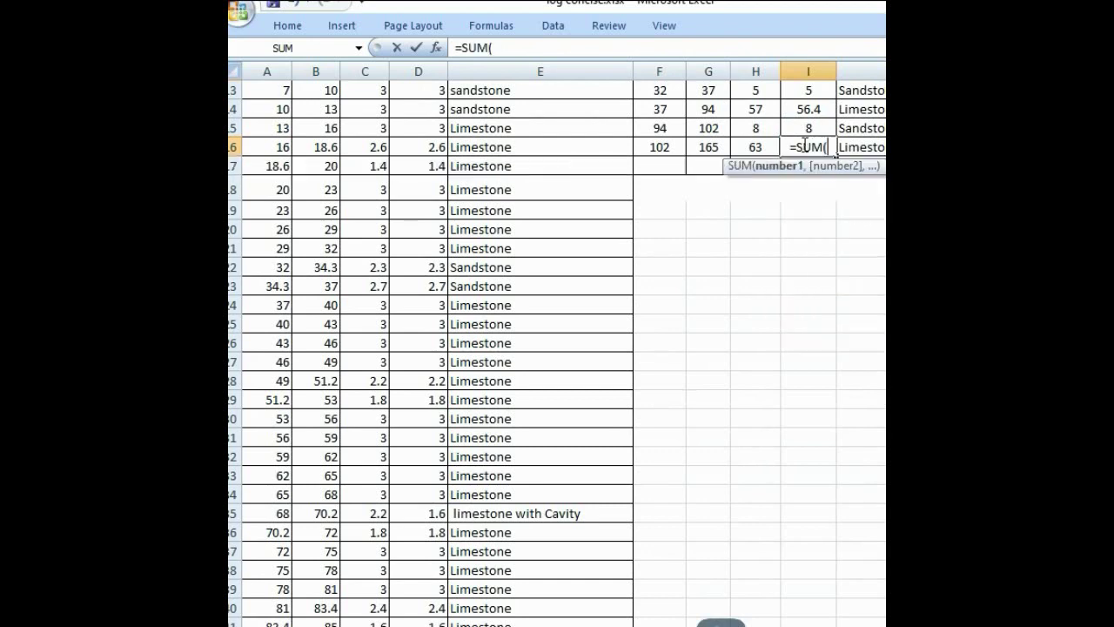
scroll(409, 448, down, 11)
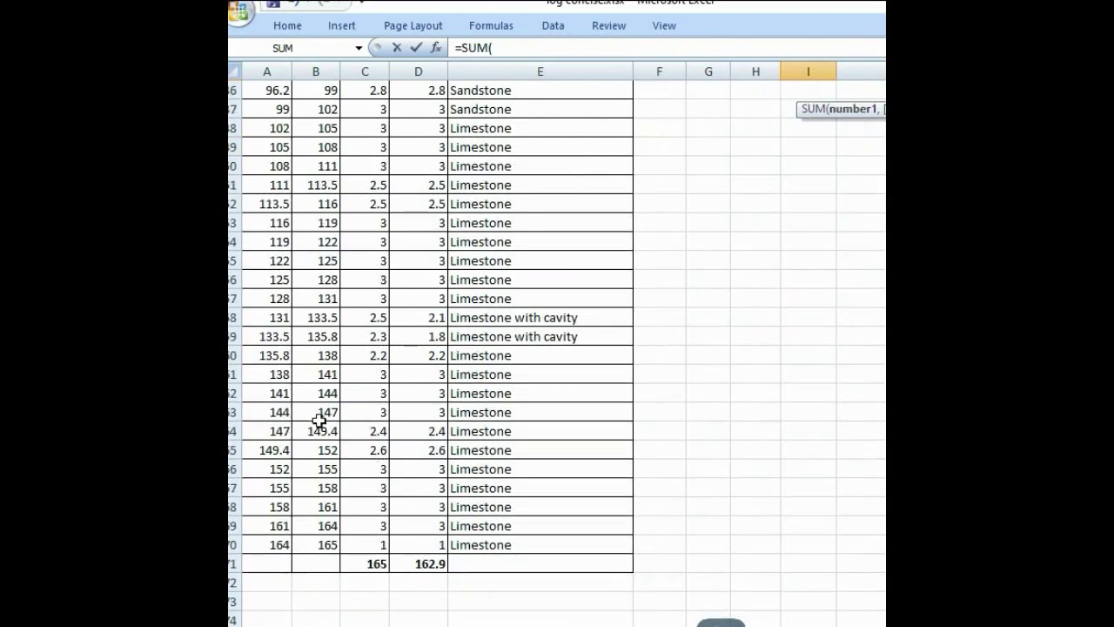
scroll(269, 197, up, 2)
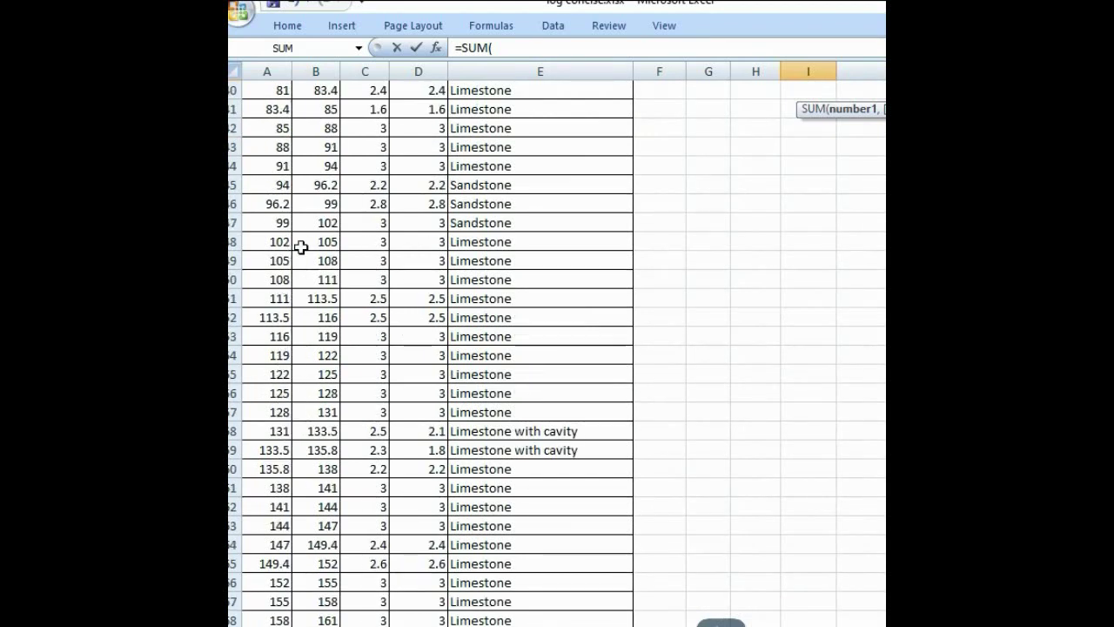
mouse_move(425, 246)
mouse_down()
mouse_move(427, 346)
mouse_move(430, 247)
mouse_up()
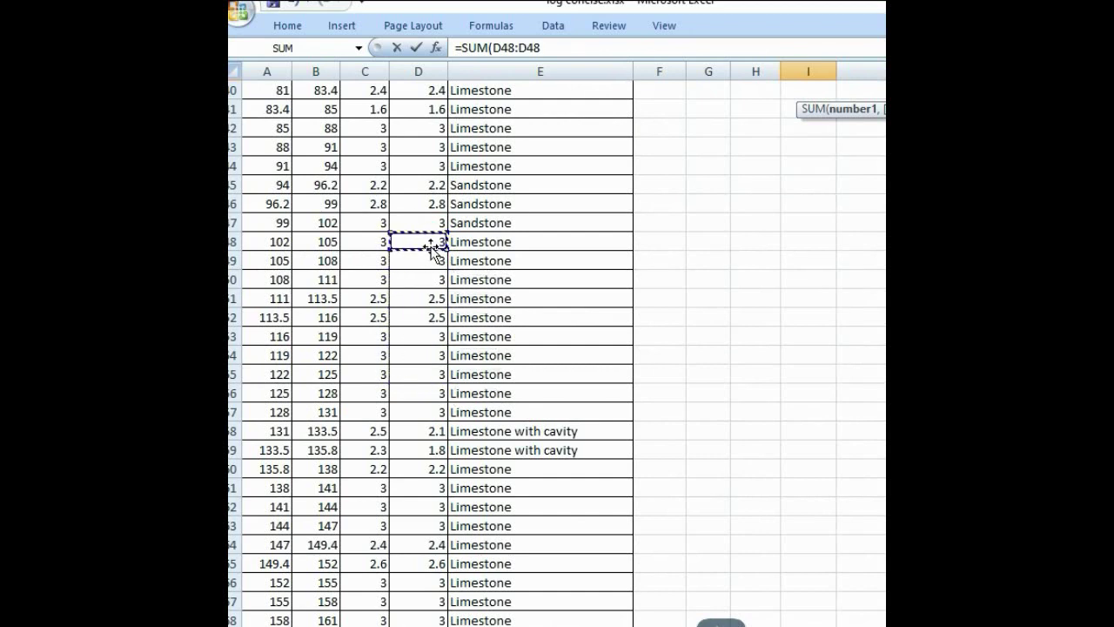
key(BackSpace)
key(BackSpace)
key(BackSpace)
scroll(424, 442, down, 6)
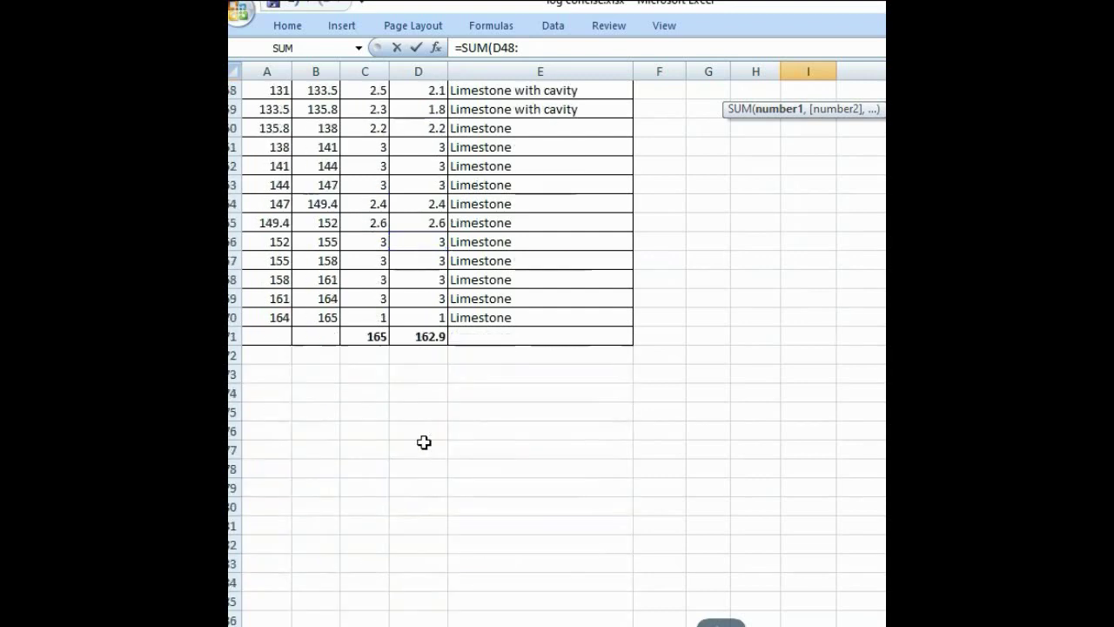
click(428, 320)
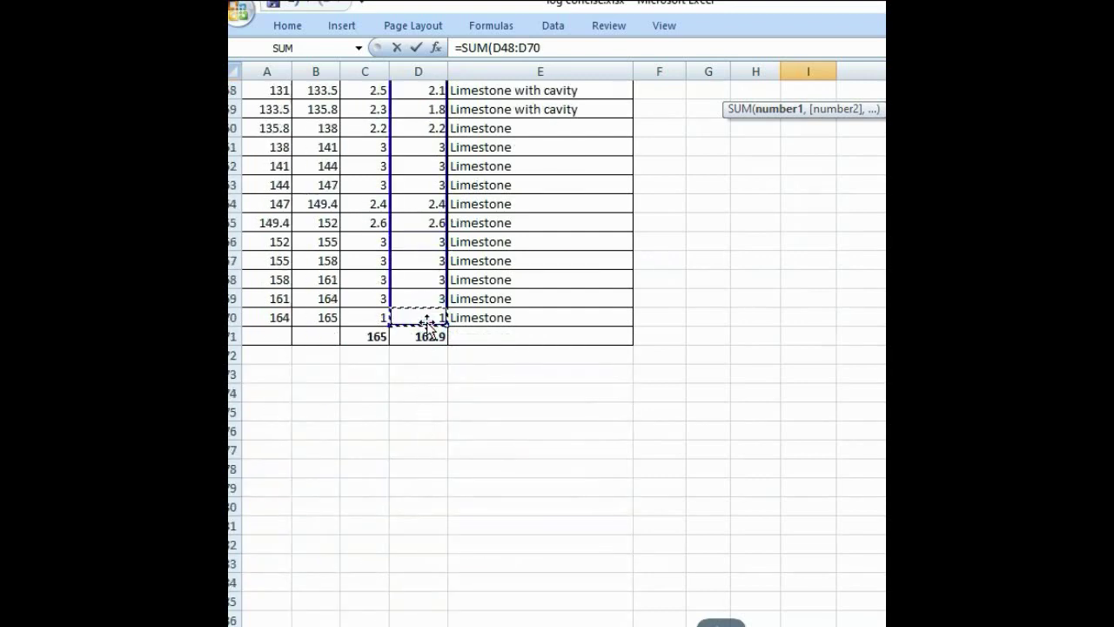
key(Return)
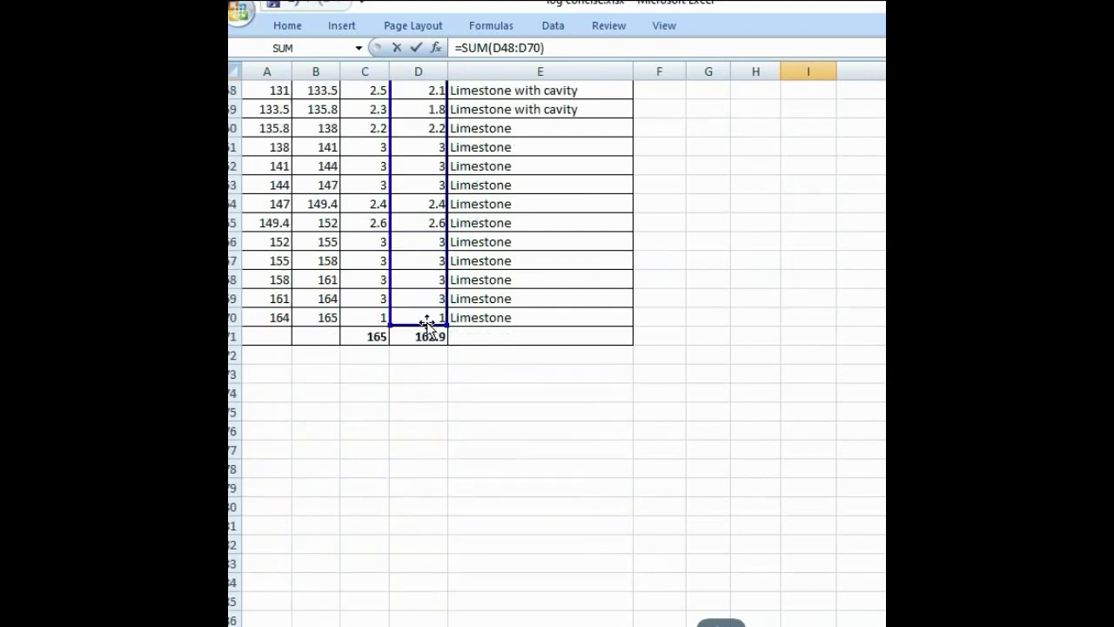
- Review the second limestone run's formula in I14 against the detailed core log down to its totals row
scroll(481, 321, up, 4)
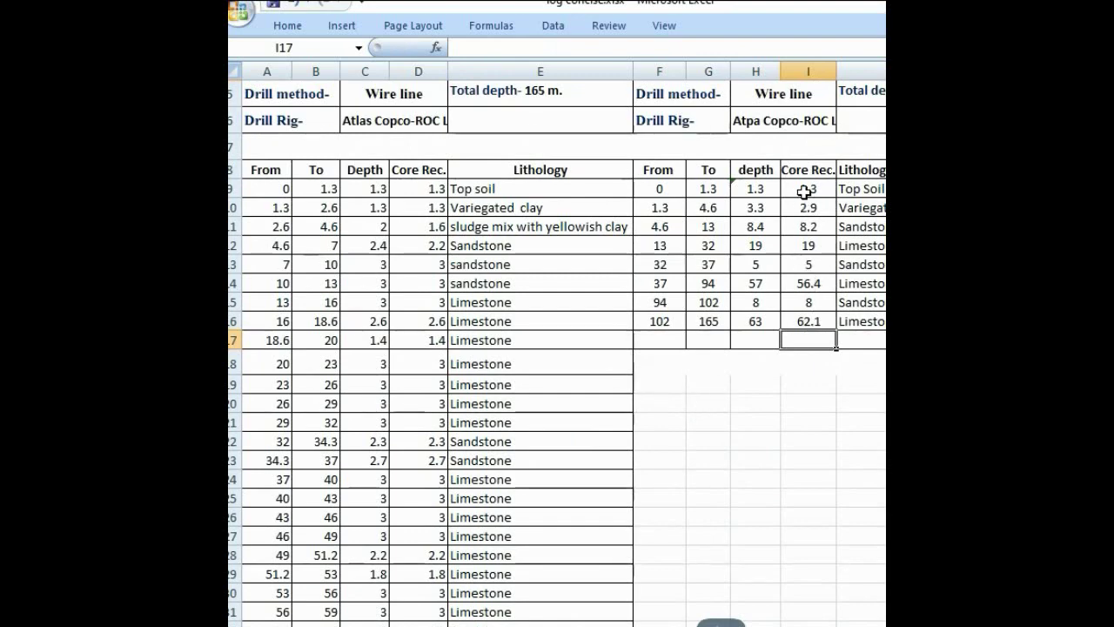
click(808, 283)
scroll(409, 403, down, 20)
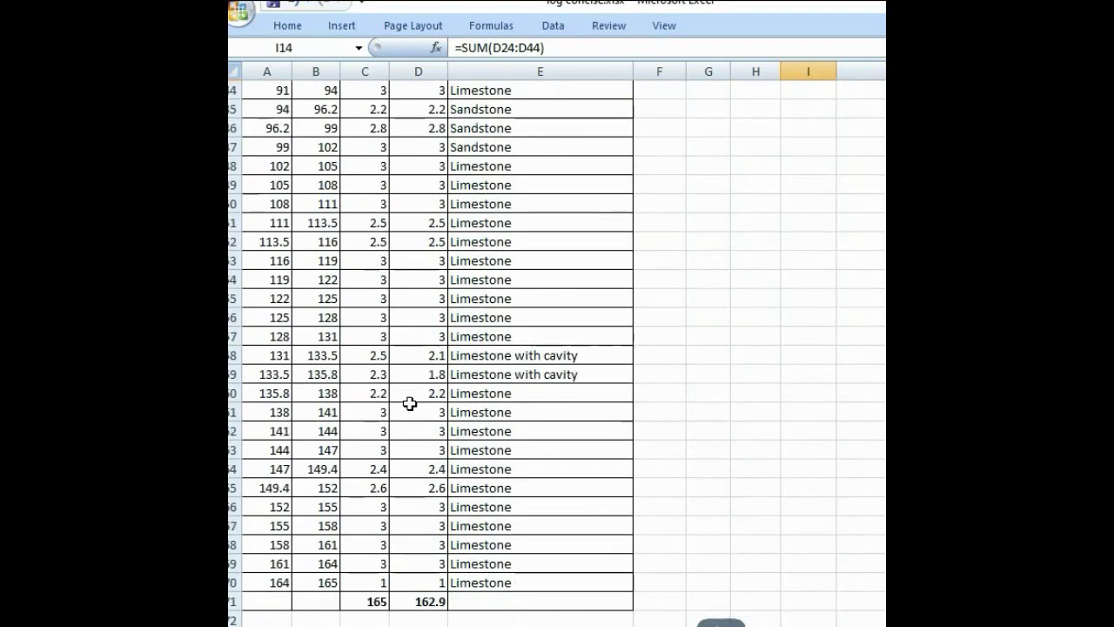
scroll(410, 403, up, 10)
scroll(331, 386, down, 15)
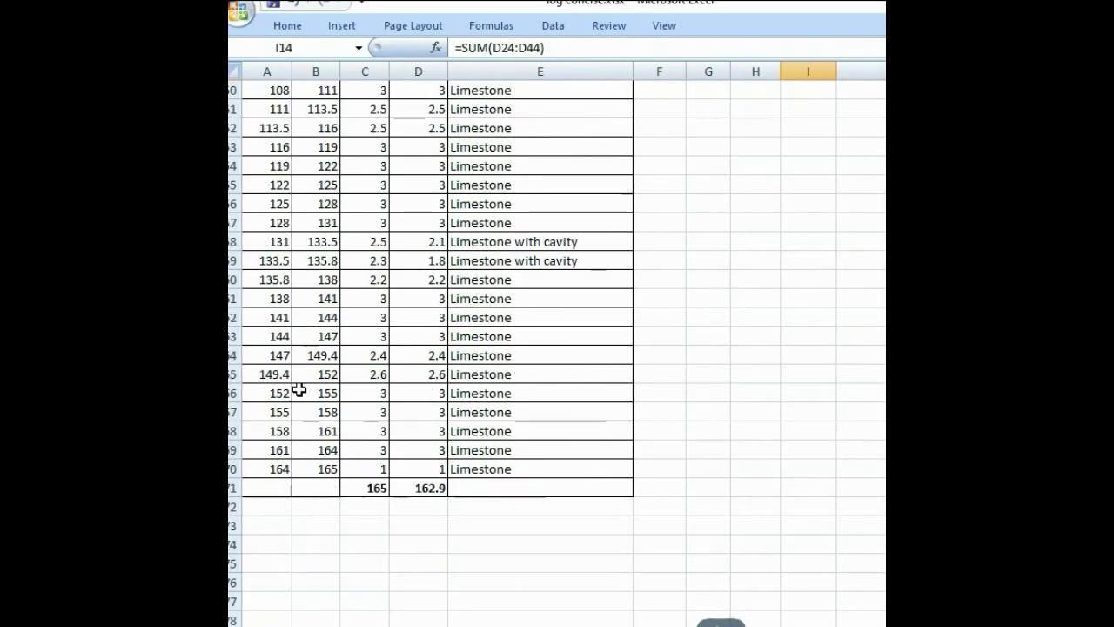
scroll(362, 326, up, 19)
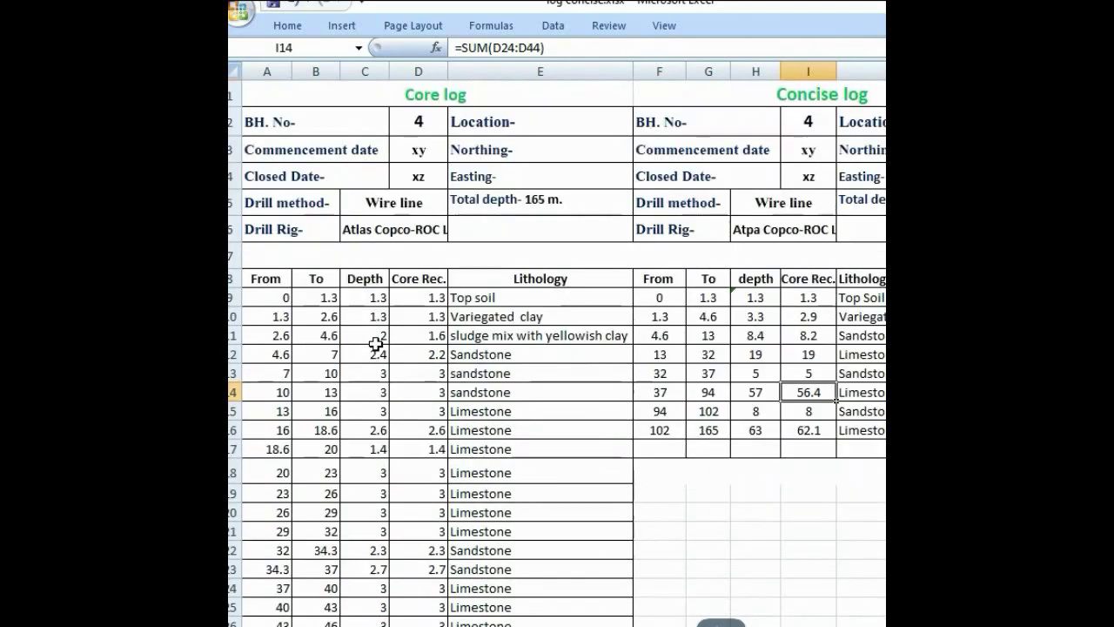
scroll(374, 345, down, 17)
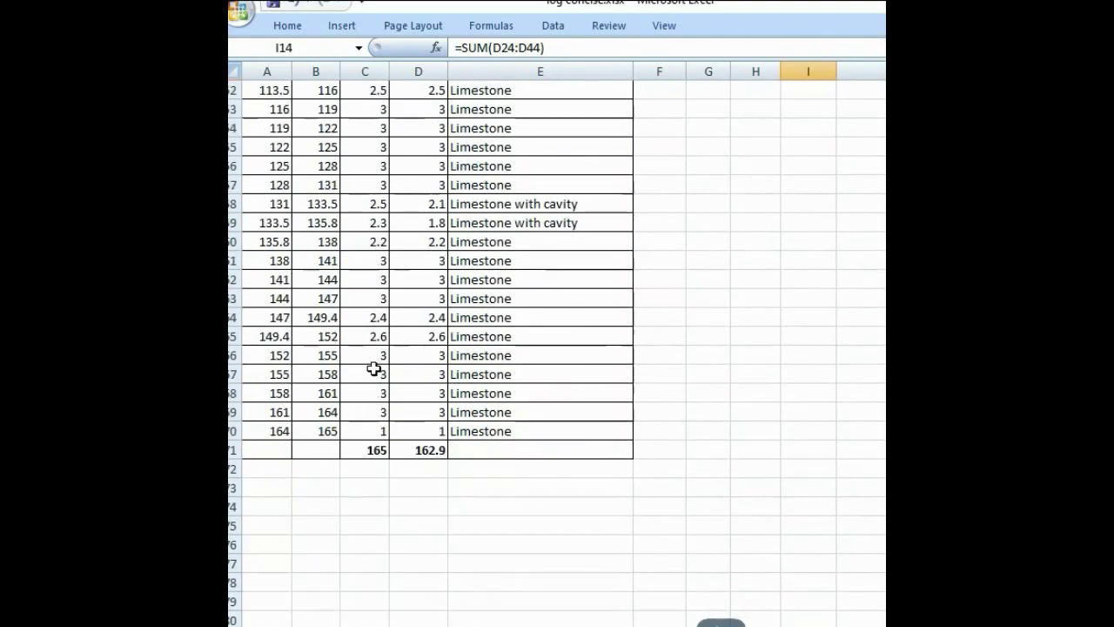
- Re-enter the detailed log's total depth formula in C71 as =SUM(C9:C70)
click(371, 450)
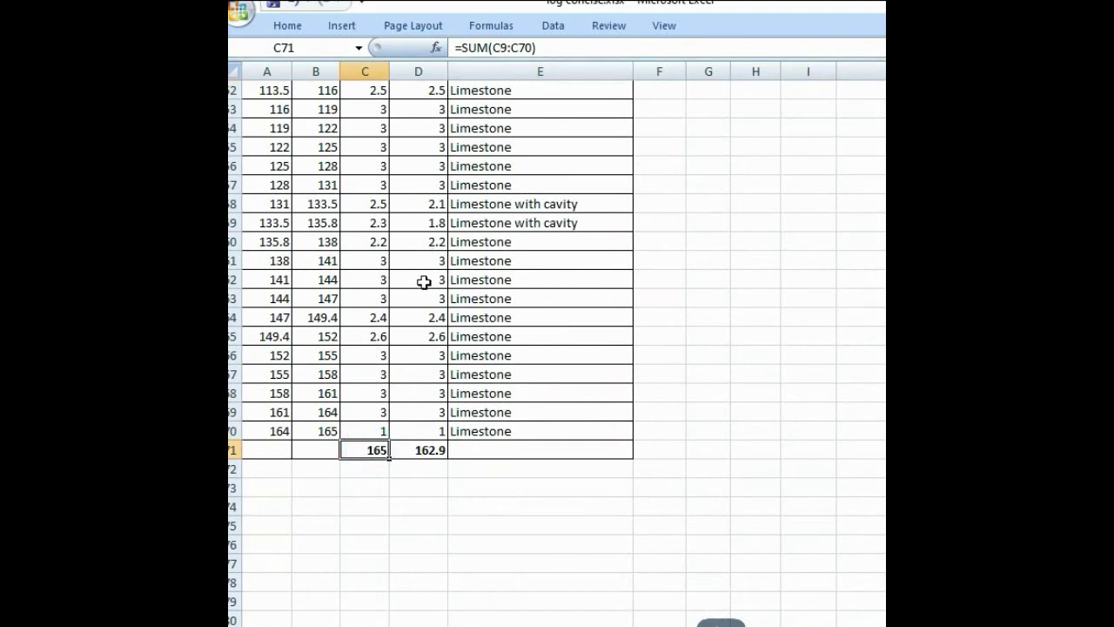
text(=SUM)
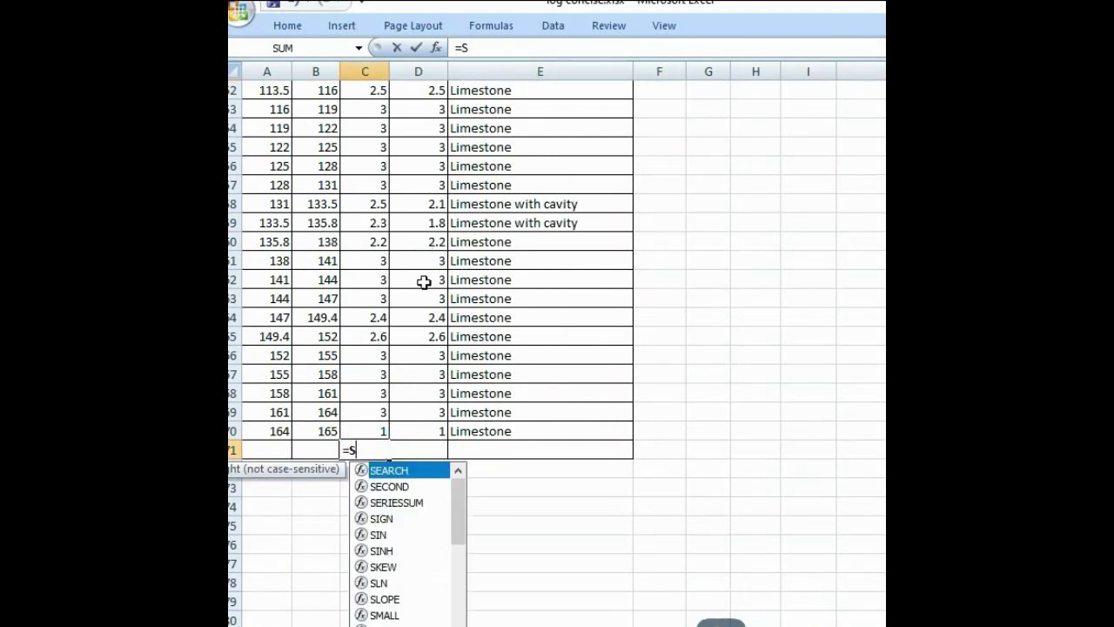
text(()
scroll(409, 280, up, 15)
scroll(398, 279, up, 2)
click(371, 299)
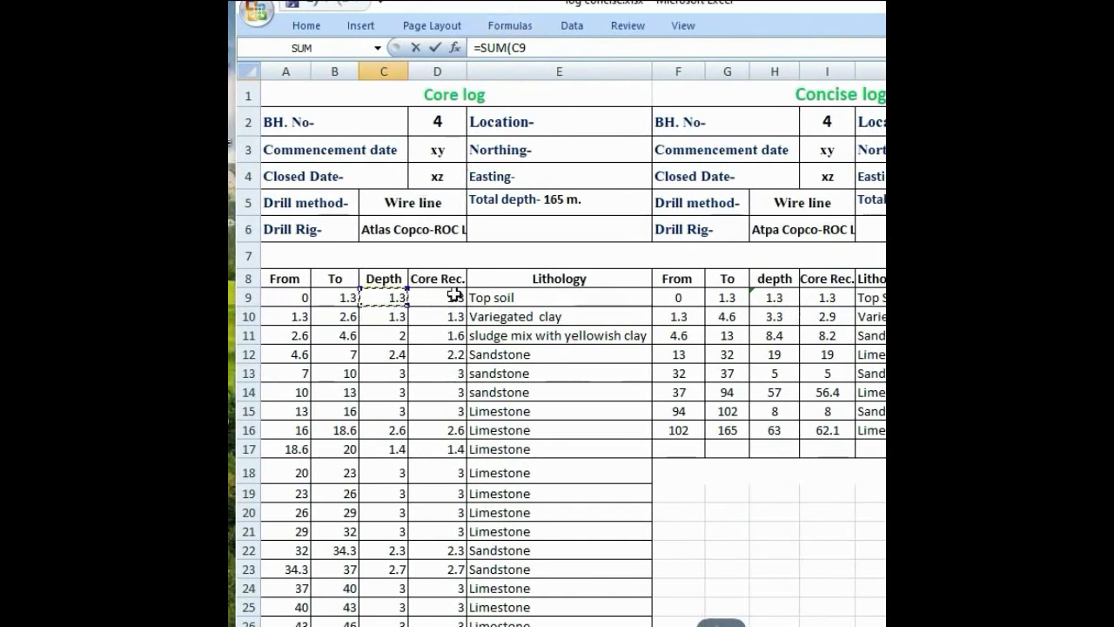
click(532, 49)
text(:)
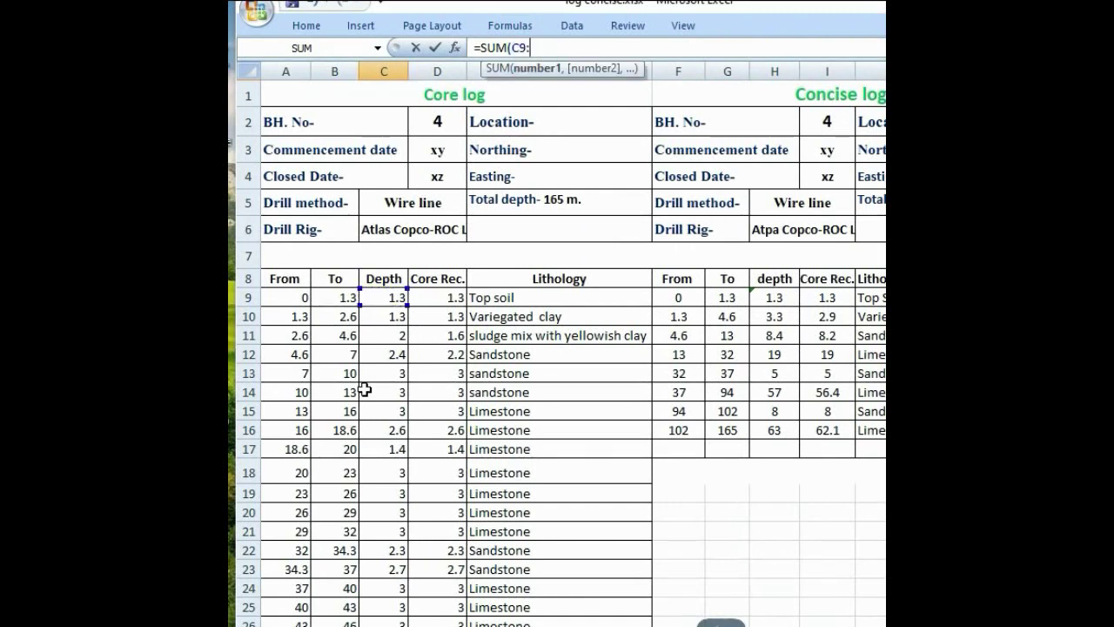
scroll(364, 390, down, 18)
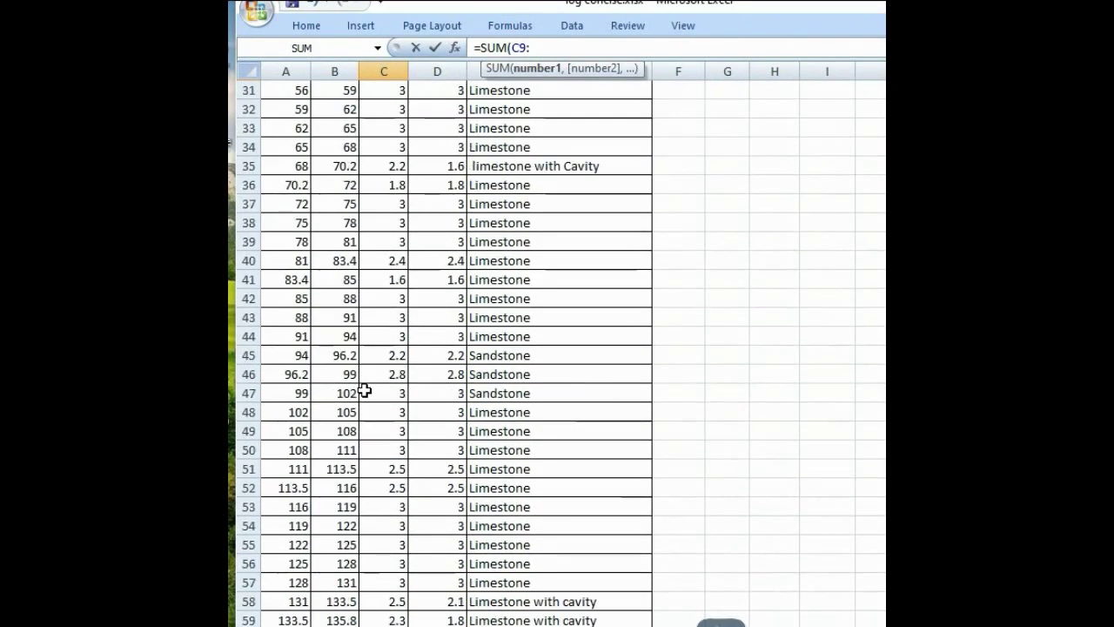
click(387, 376)
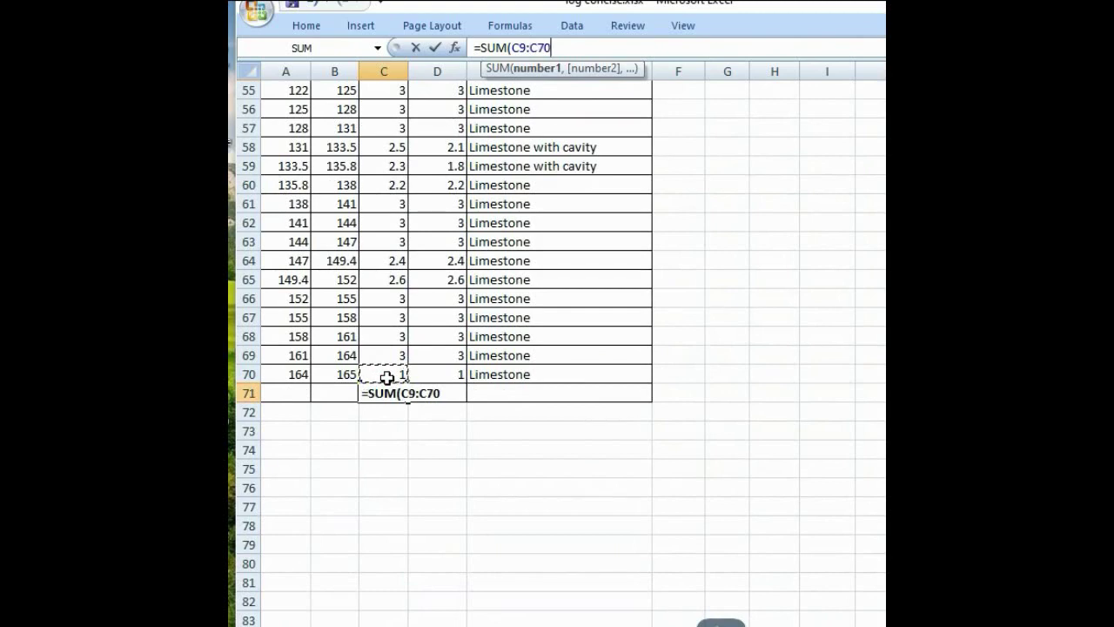
text())
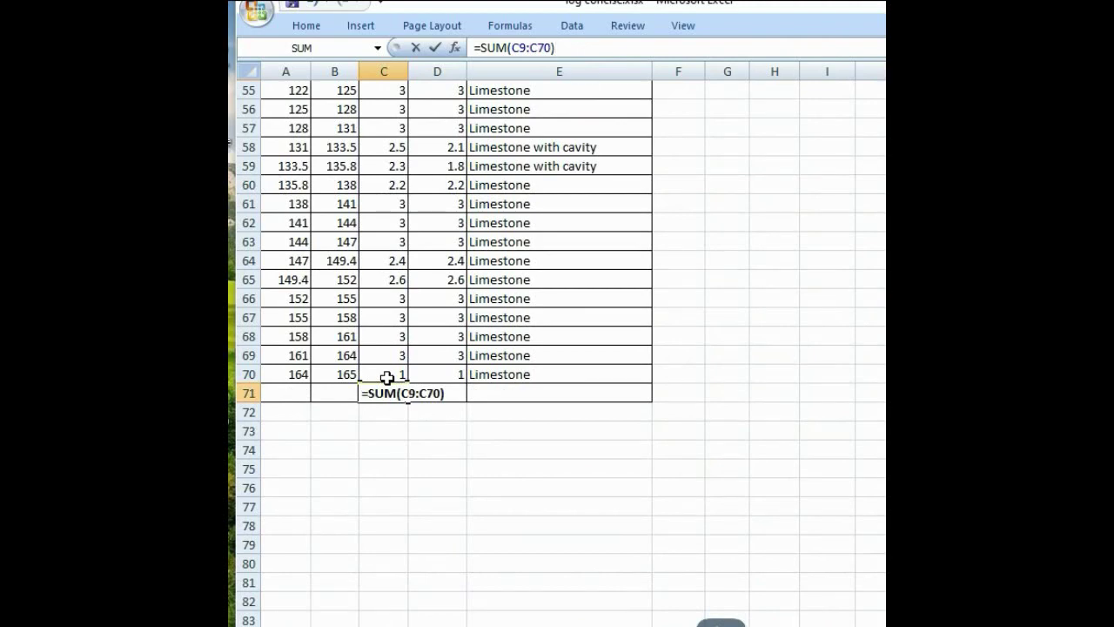
key(Return)
click(392, 392)
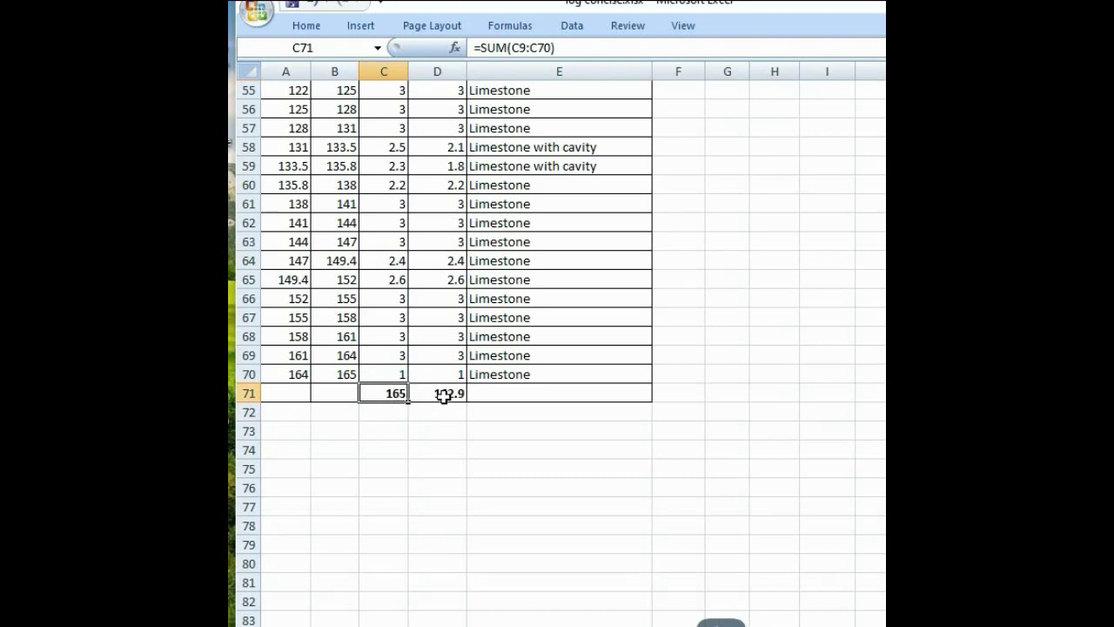
- Begin replacing the total core recovery formula in D71 with a new SUM function
scroll(444, 396, up, 13)
scroll(444, 399, down, 13)
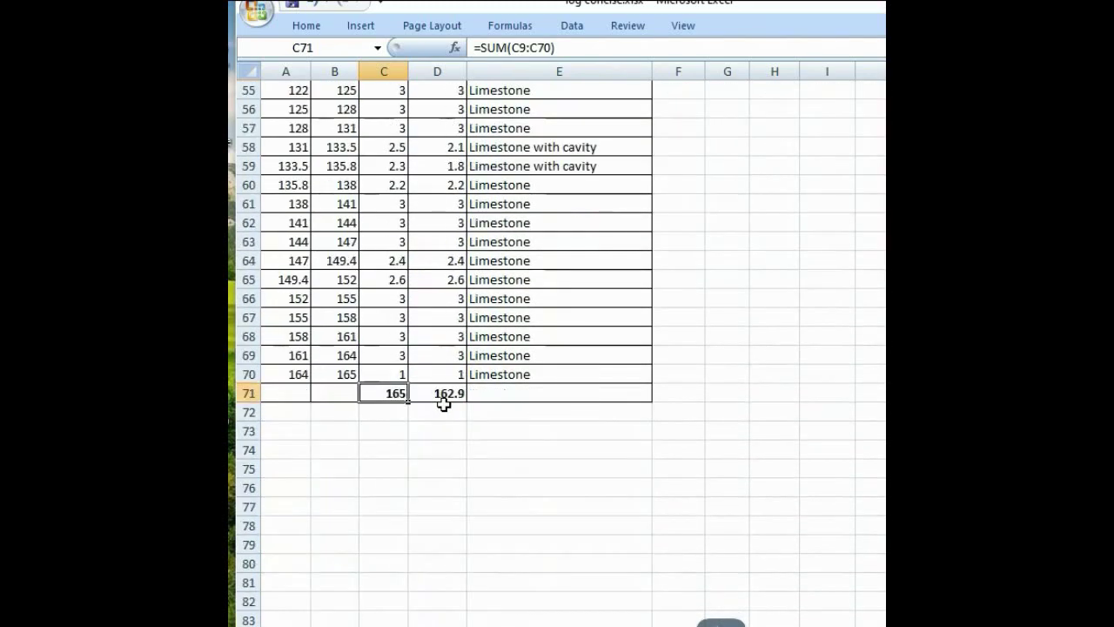
click(448, 394)
text(=)
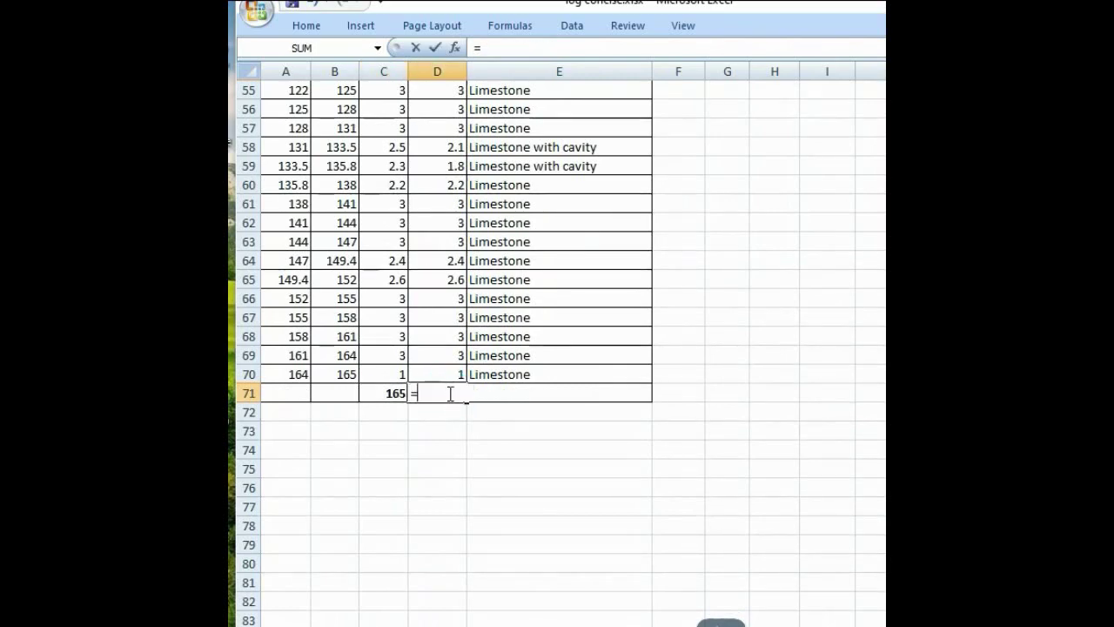
text(SUM)
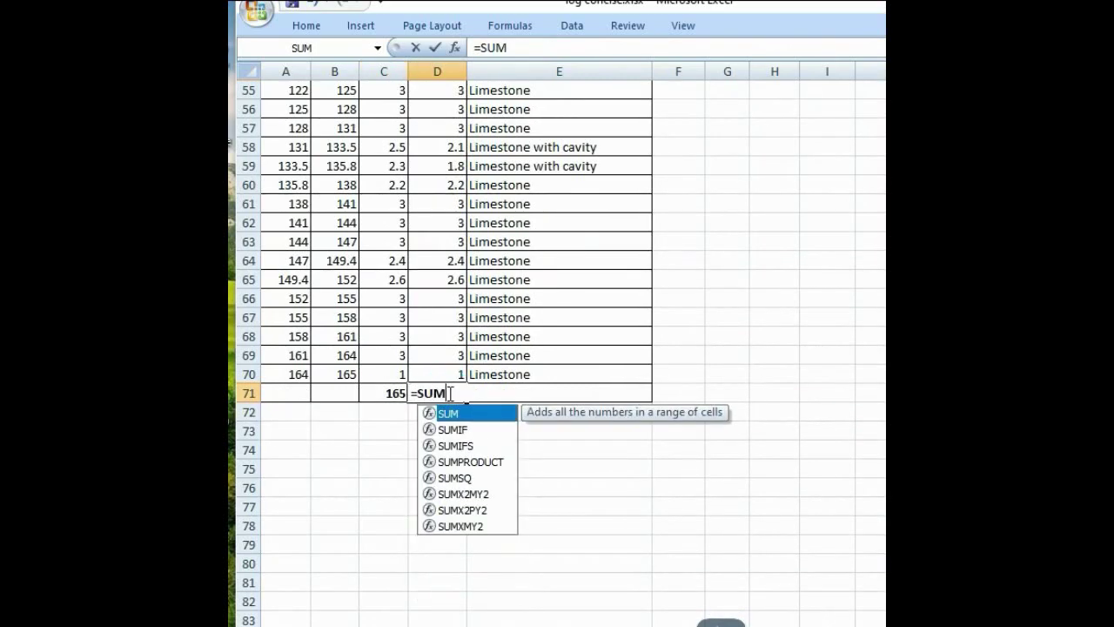
text(()
scroll(448, 394, up, 7)
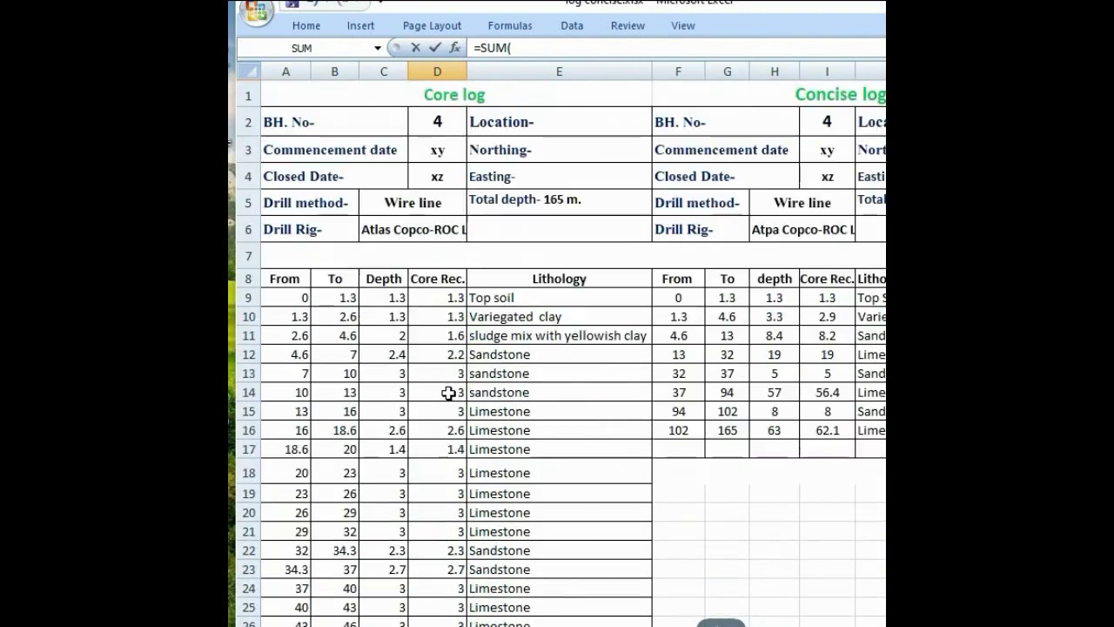
click(448, 298)
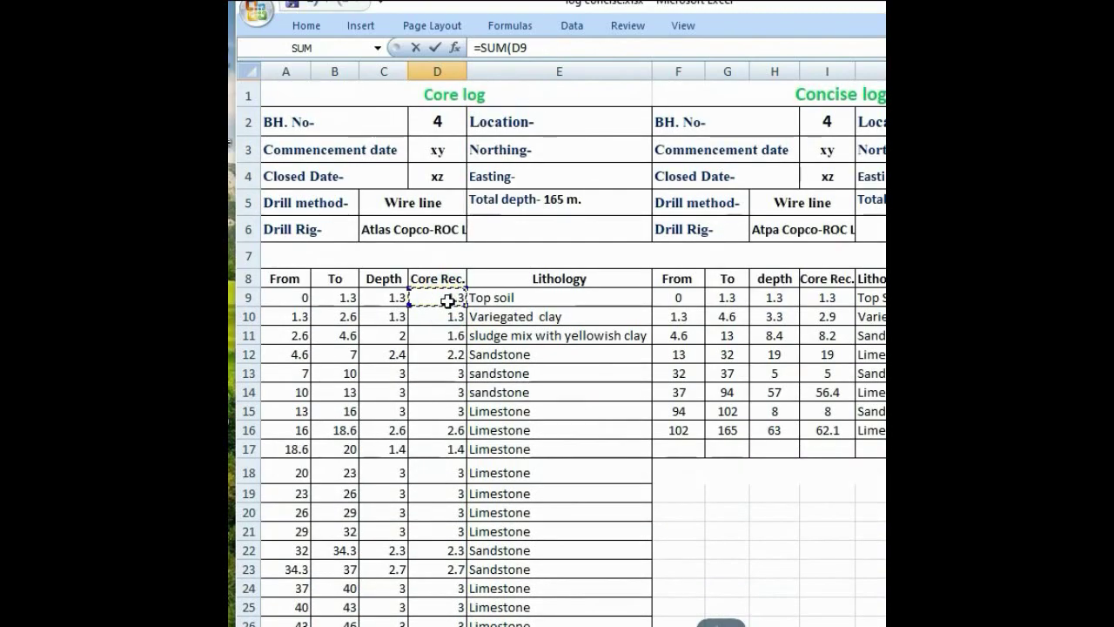
shift+click(446, 299)
scroll(441, 348, down, 6)
scroll(439, 375, down, 13)
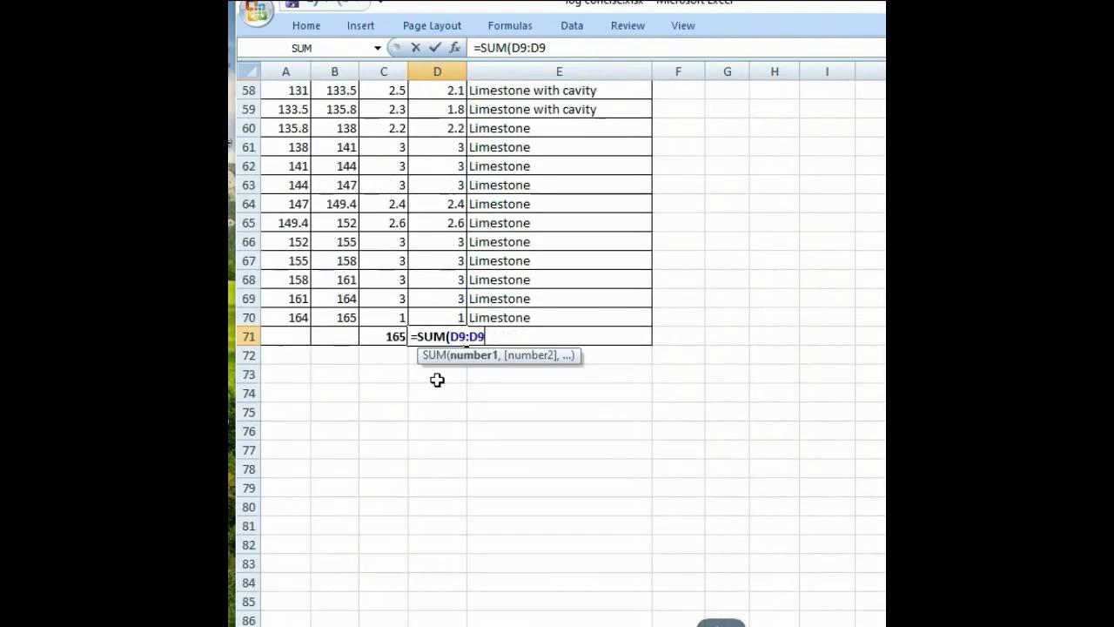
click(446, 318)
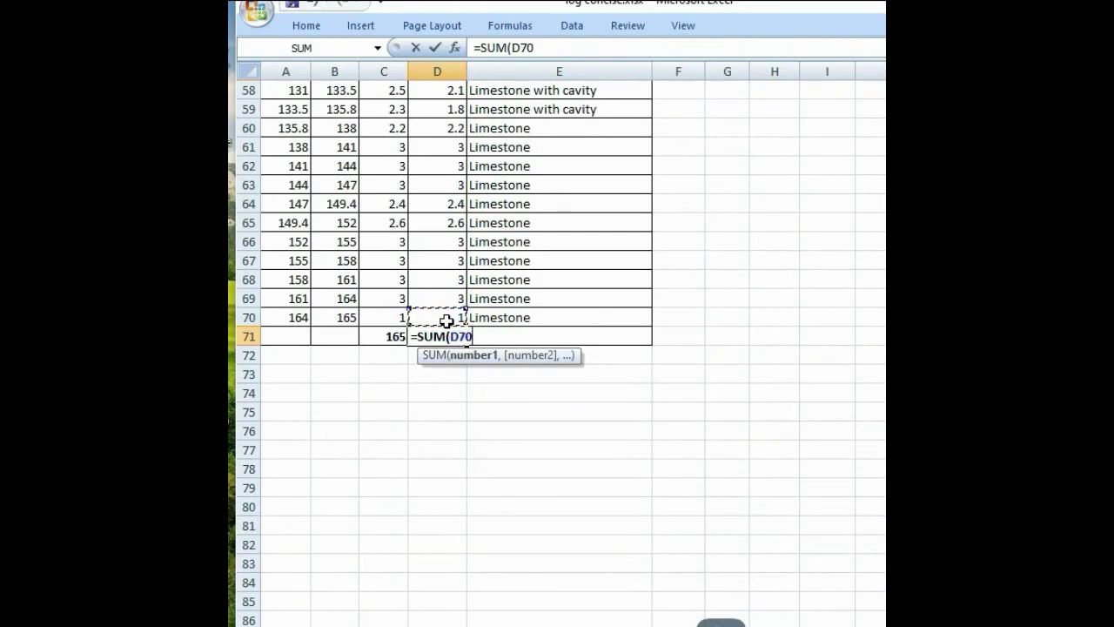
scroll(445, 322, up, 5)
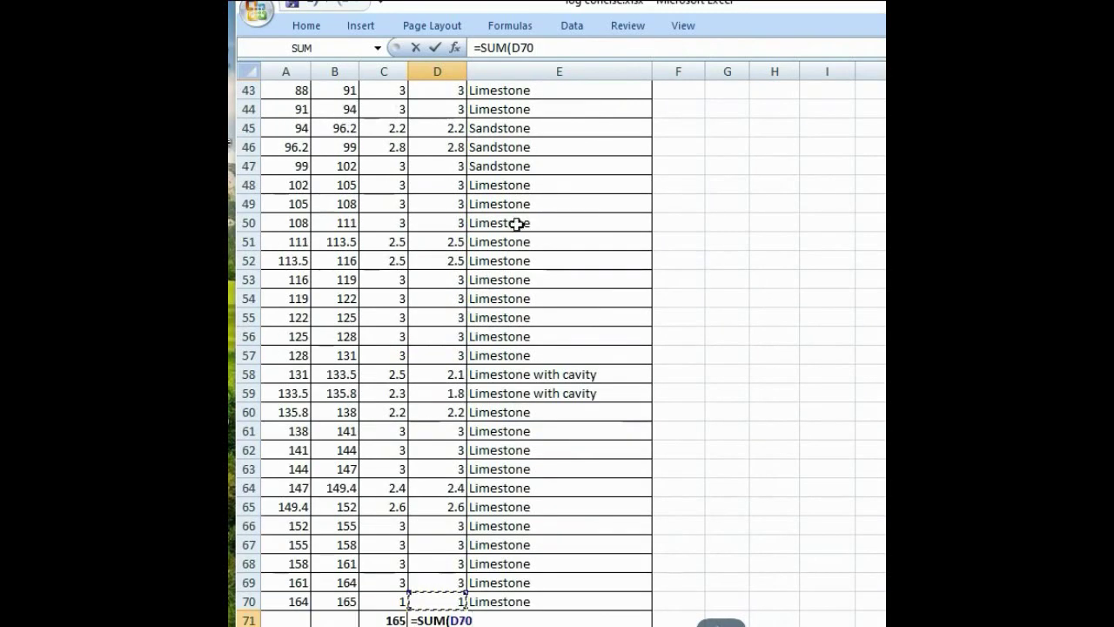
drag(535, 48, 523, 49)
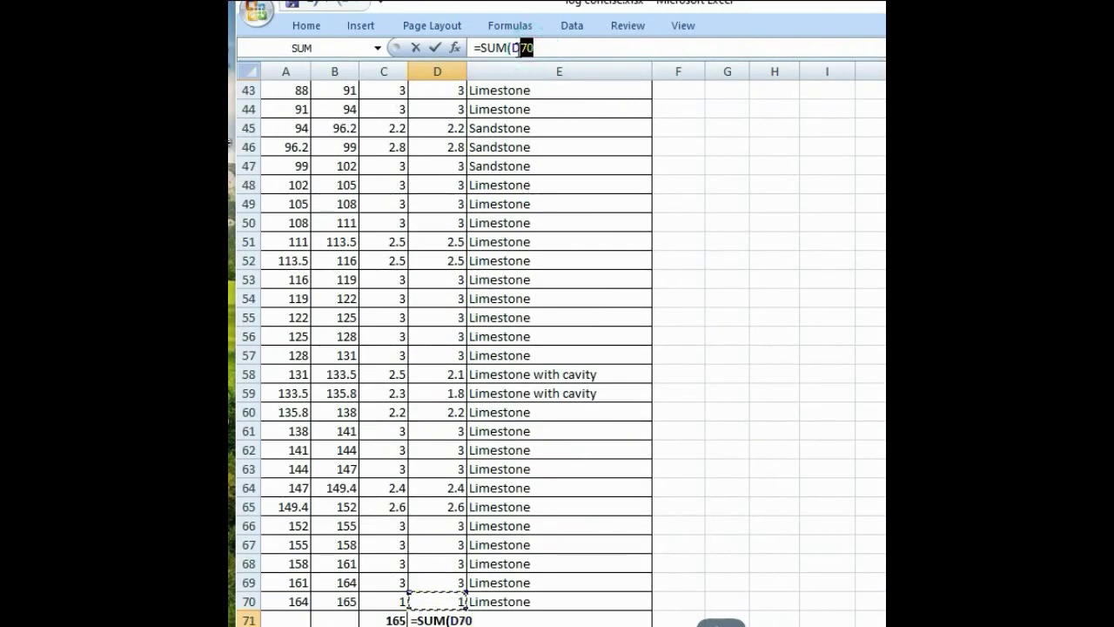
key(BackSpace)
- Complete the total core recovery formula in D71 as =SUM(D9:D70)
scroll(360, 287, up, 9)
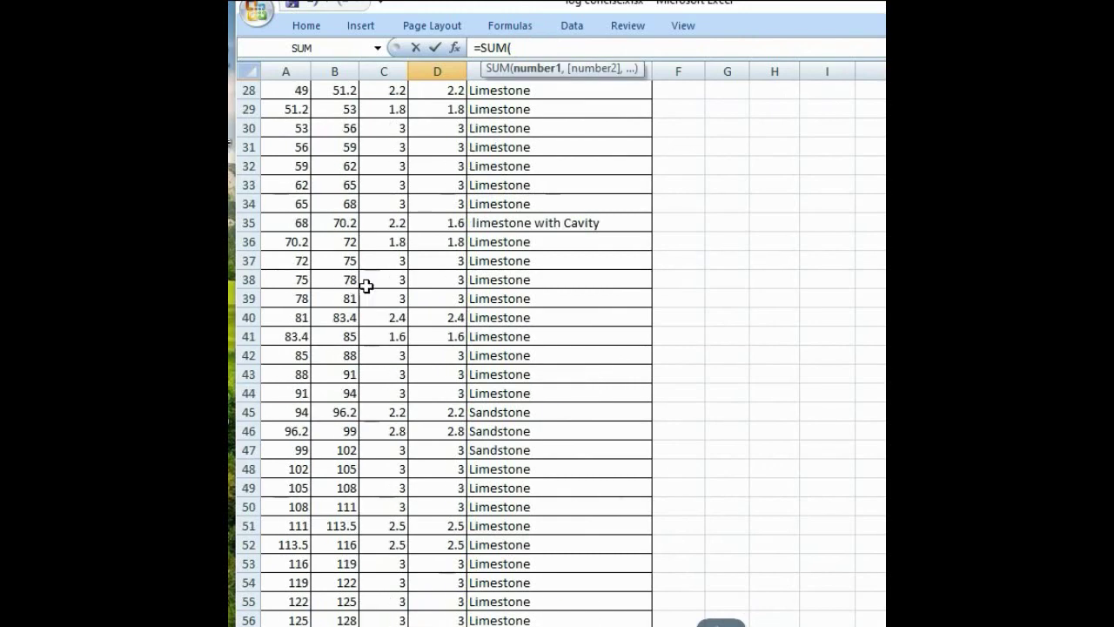
scroll(434, 237, up, 3)
click(453, 135)
text(:)
drag(452, 135, 450, 202)
key(BackSpace)
scroll(445, 241, down, 16)
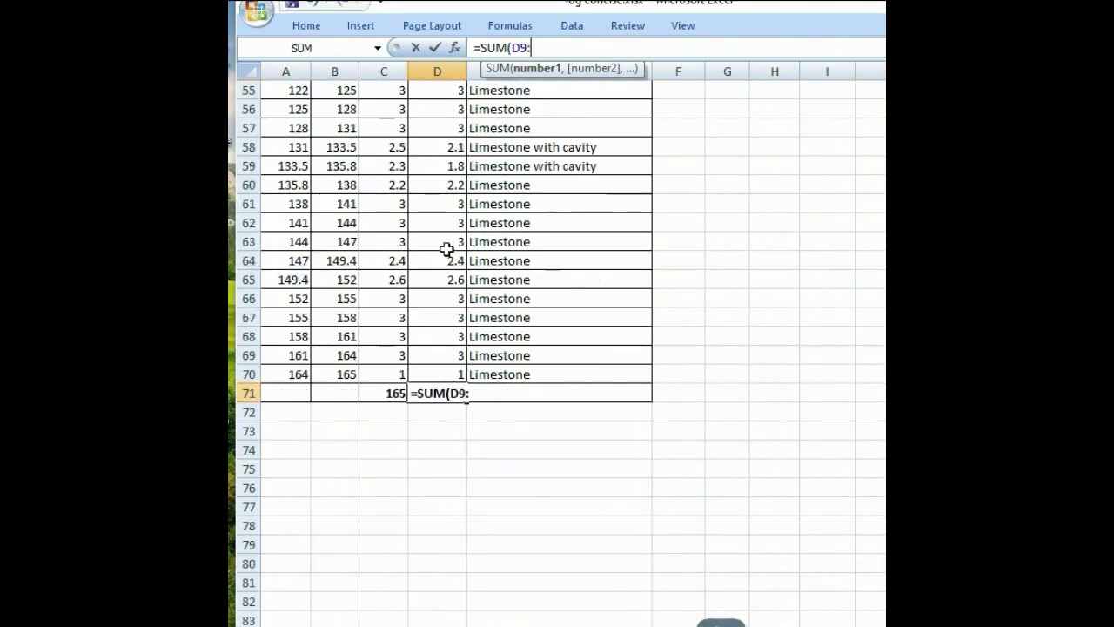
click(442, 375)
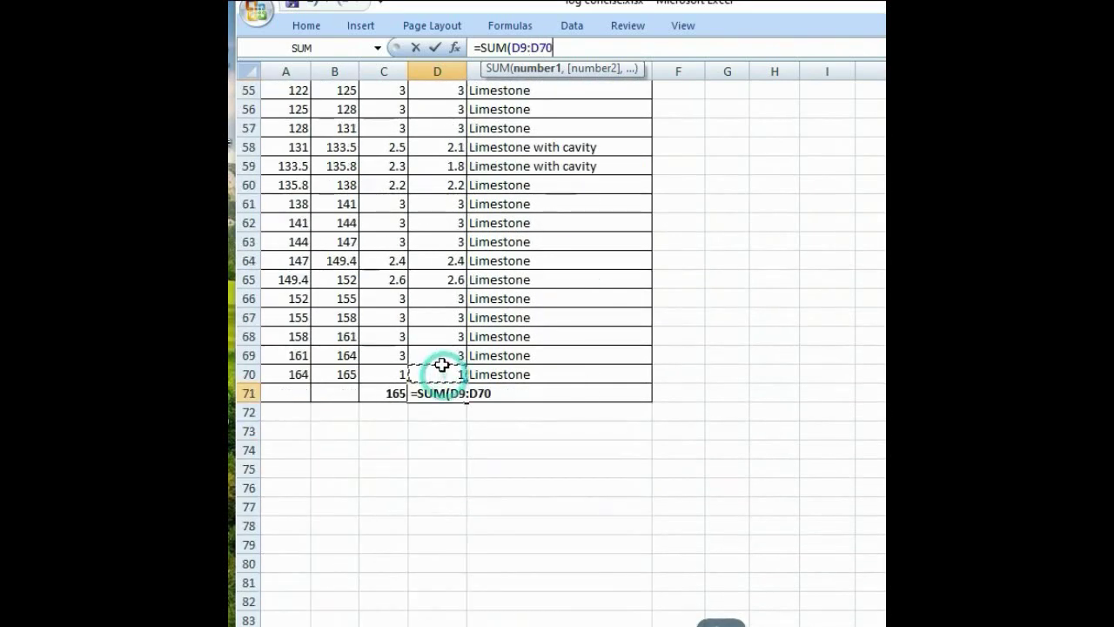
text())
key(Return)
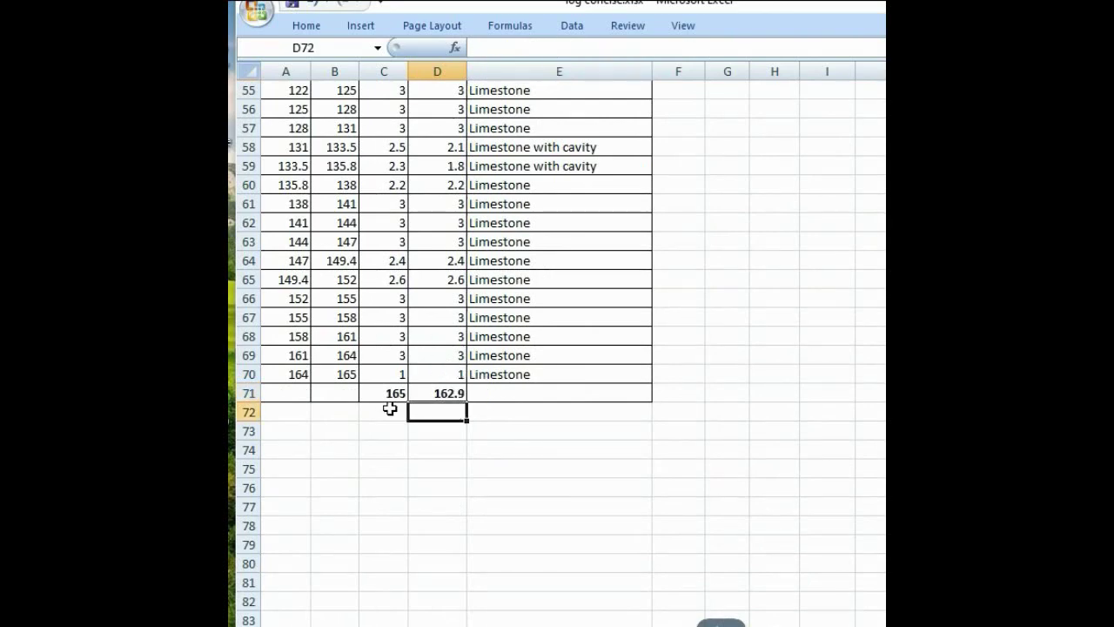
- Enter the concise log's total depth formula in H17 as =SUM(H9:H16)
scroll(560, 391, up, 18)
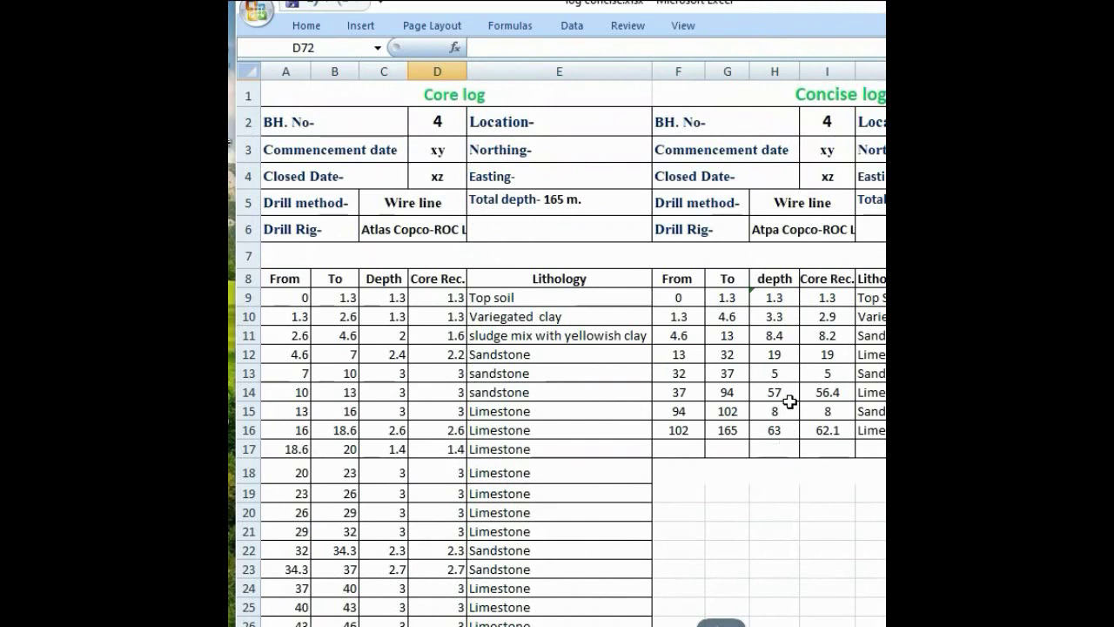
click(774, 449)
text(=SUM)
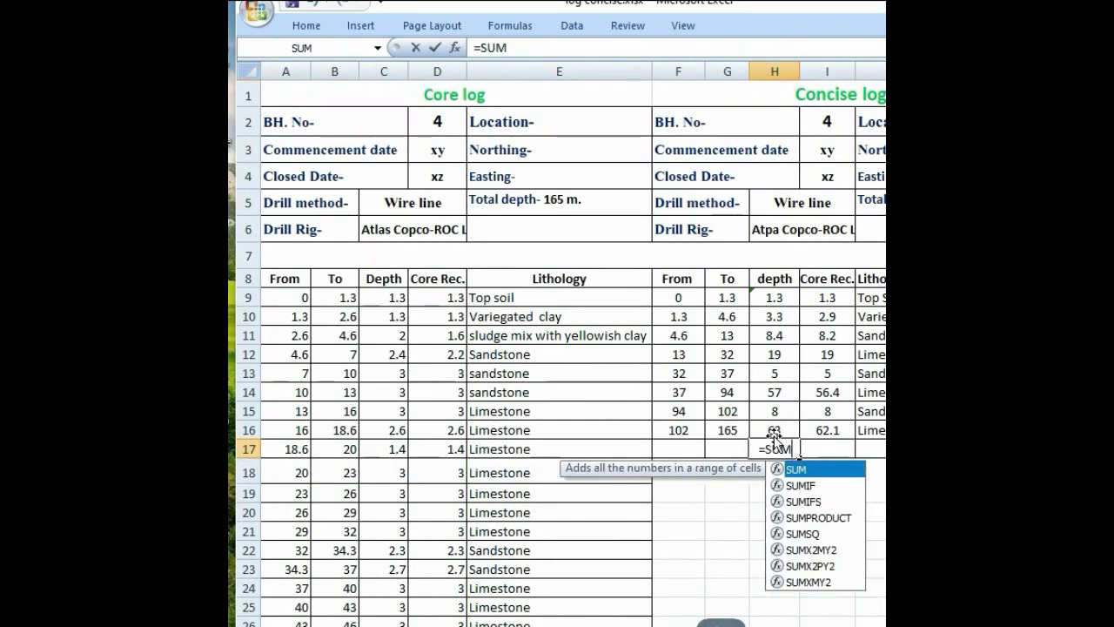
text(()
click(789, 296)
drag(790, 297, 781, 426)
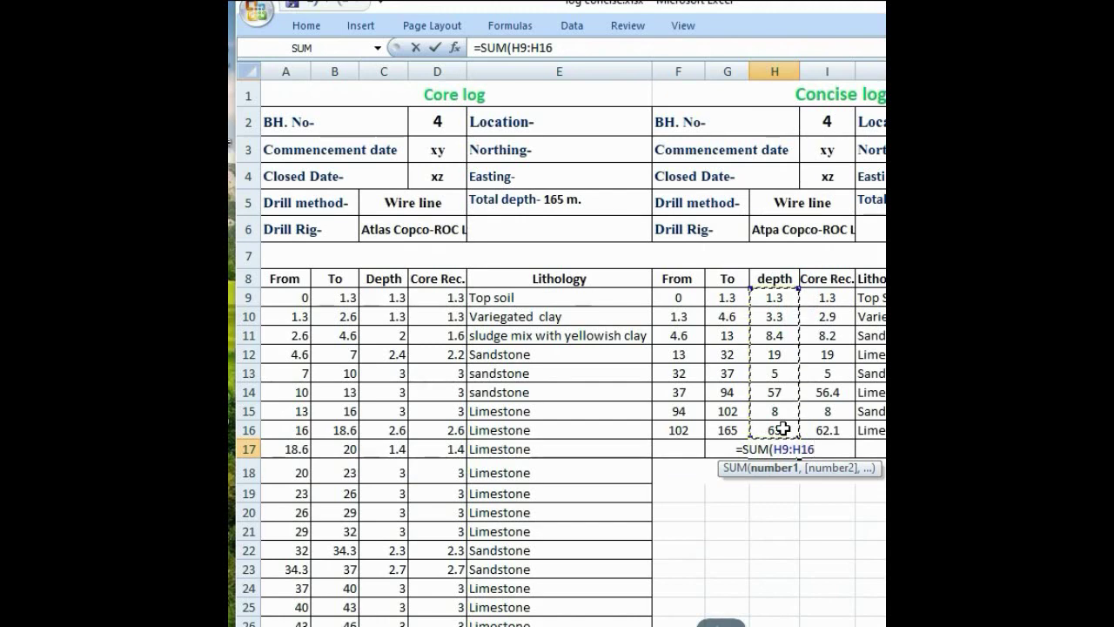
text())
key(Return)
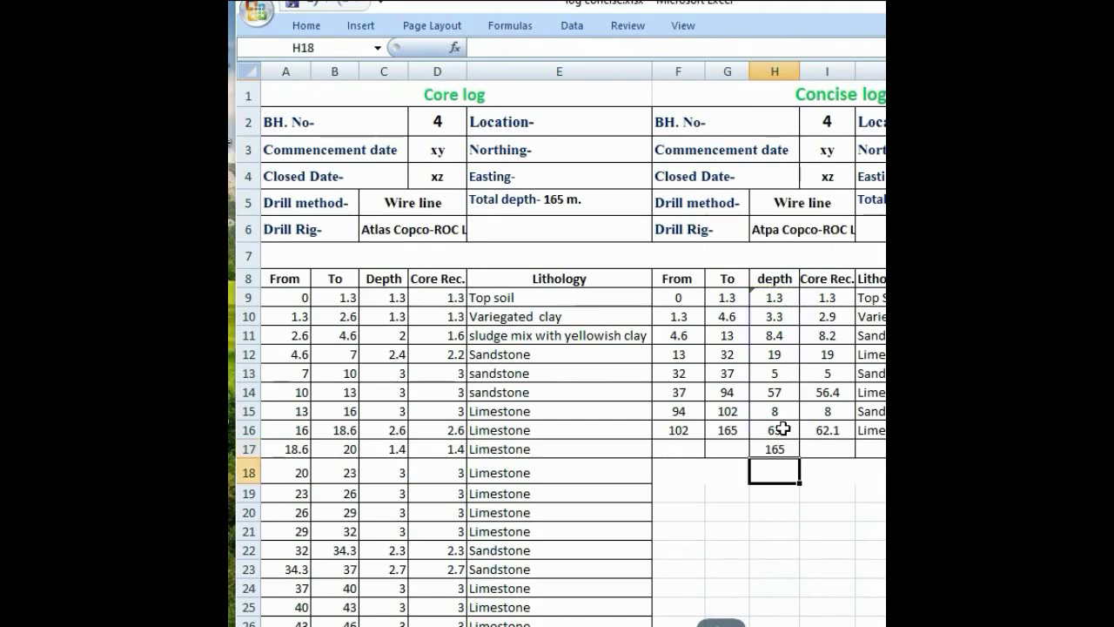
click(778, 450)
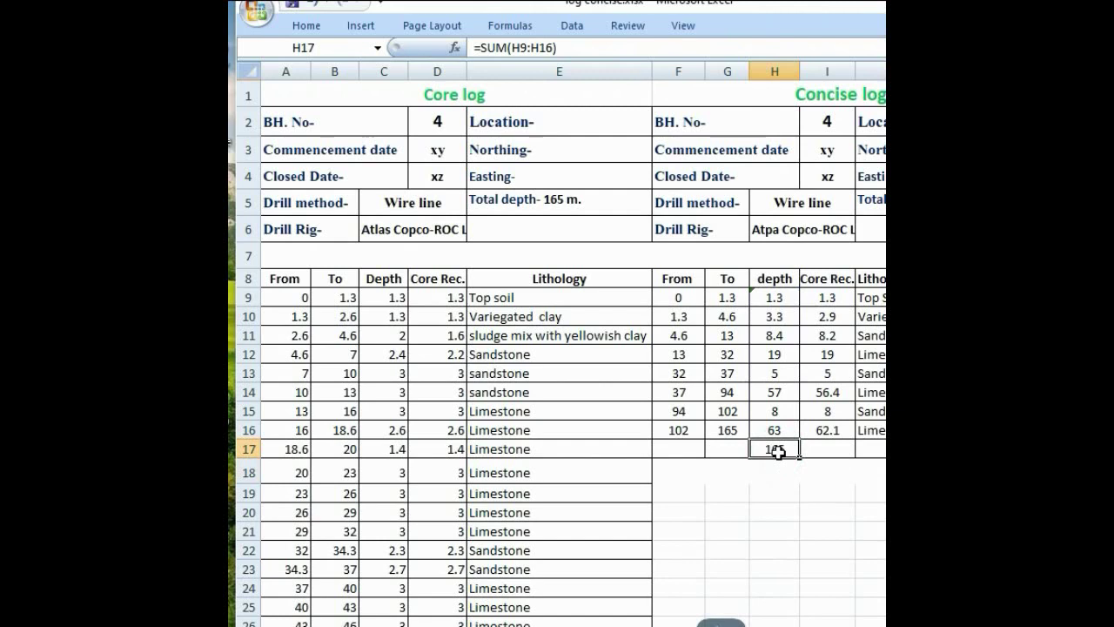
- Enter the concise log's total core recovery formula in I17 as =SUM(I9:I16)
click(812, 446)
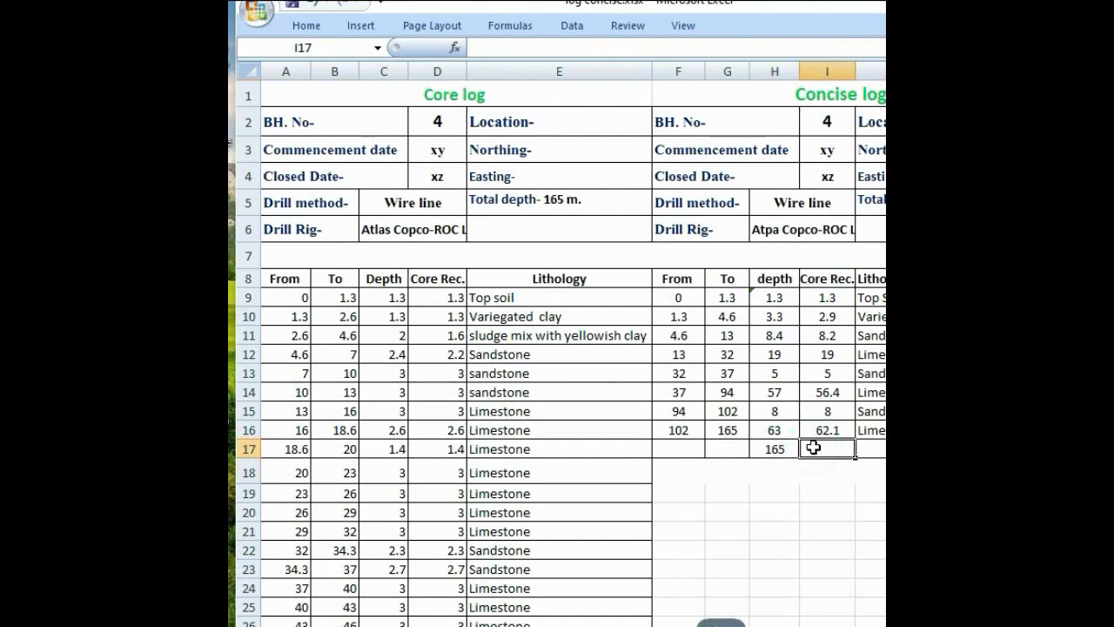
text(=)
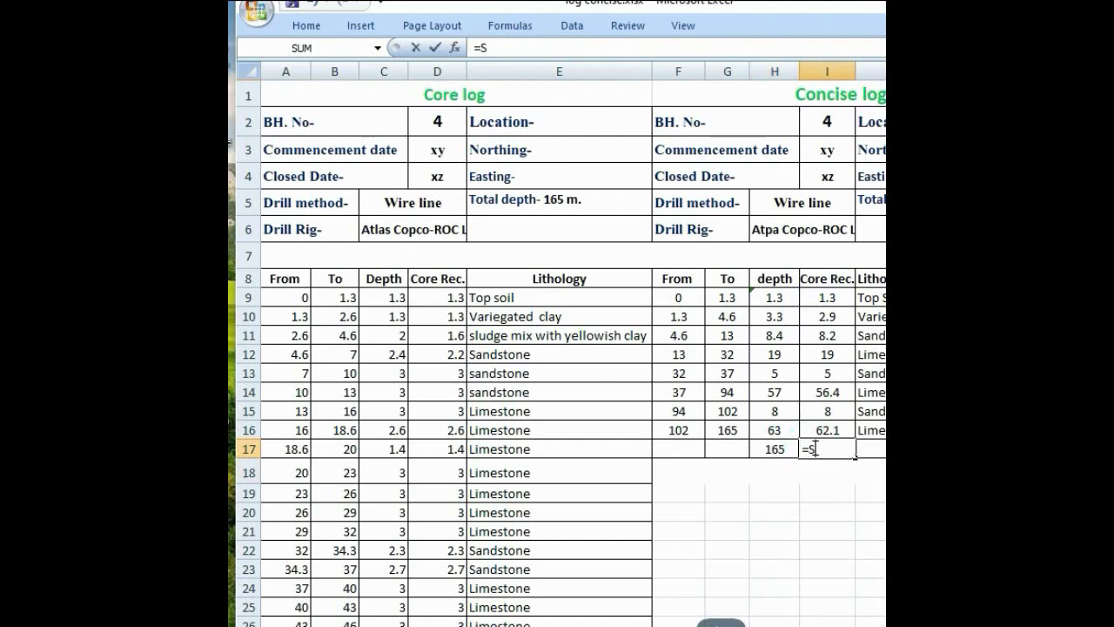
text(SUM()
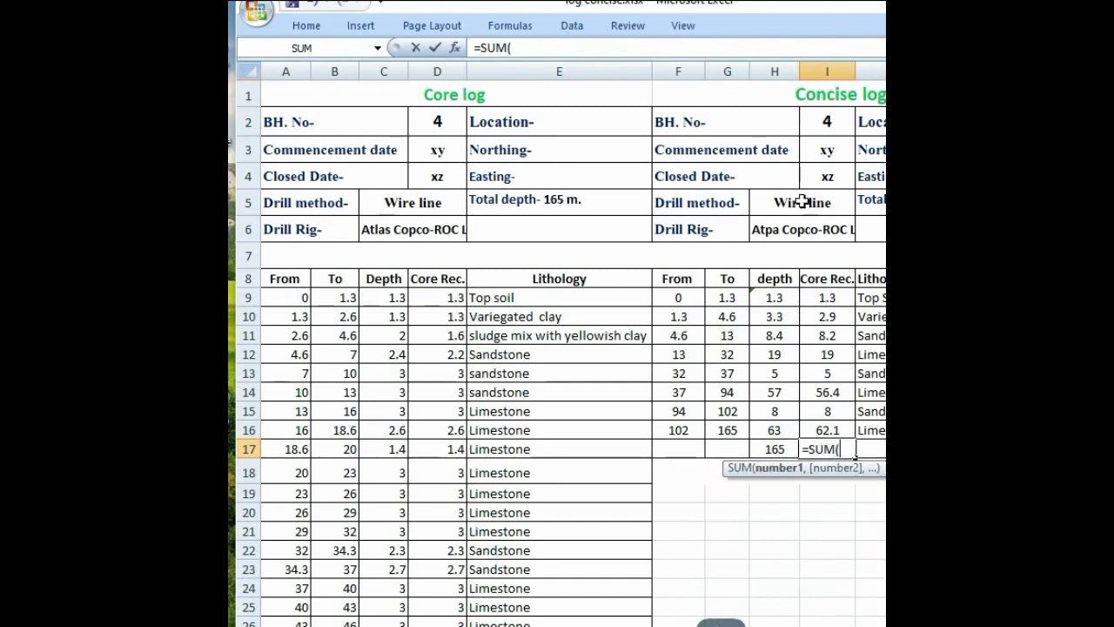
click(827, 298)
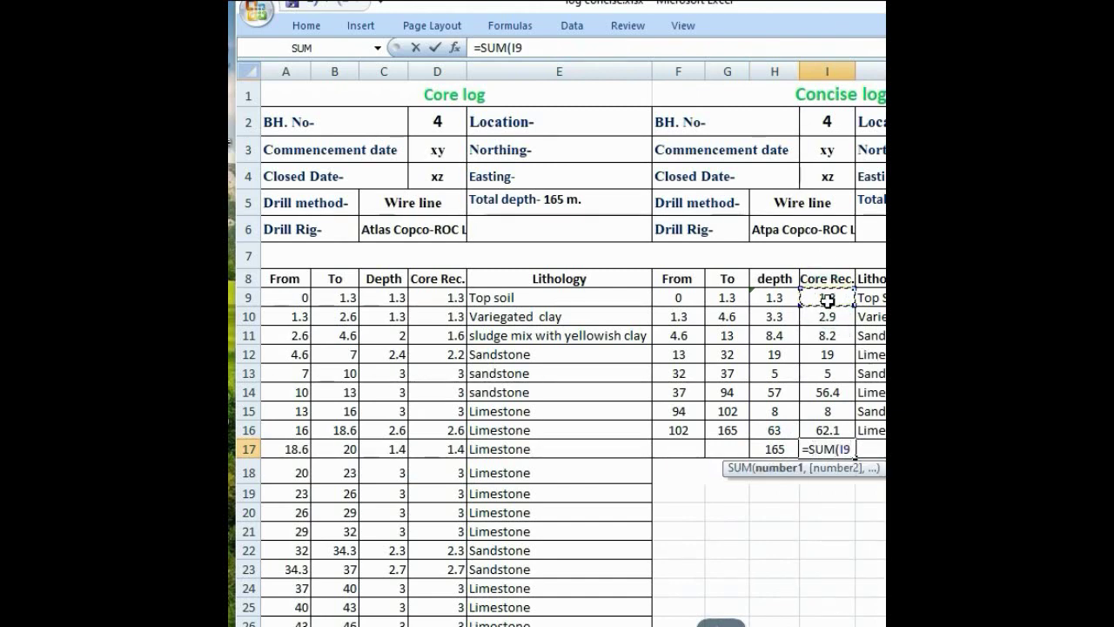
drag(827, 297, 837, 429)
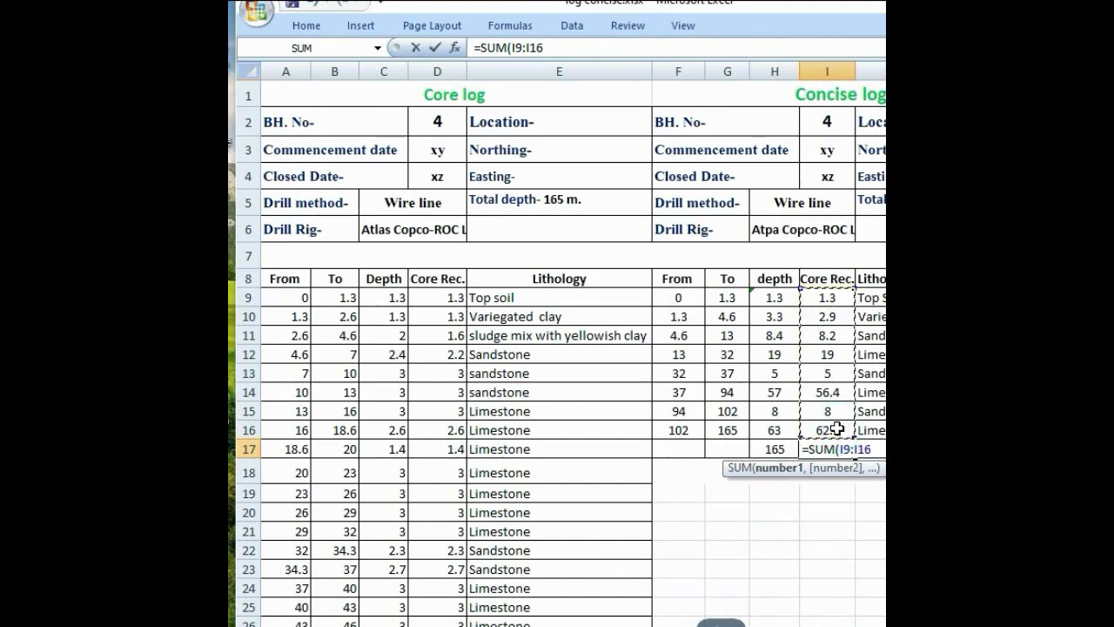
text())
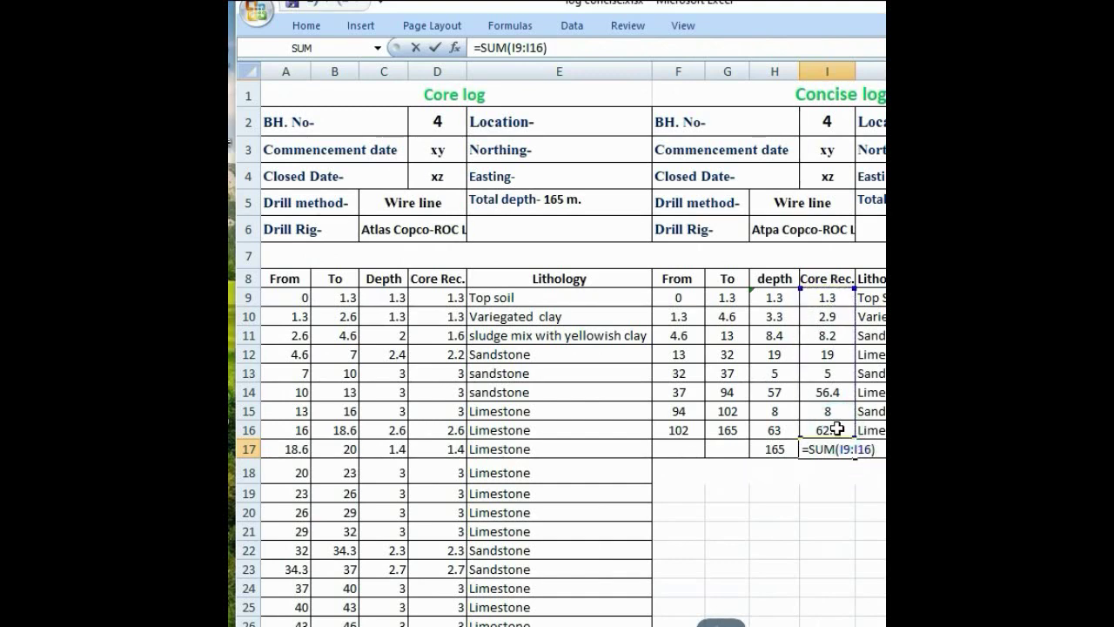
key(Return)
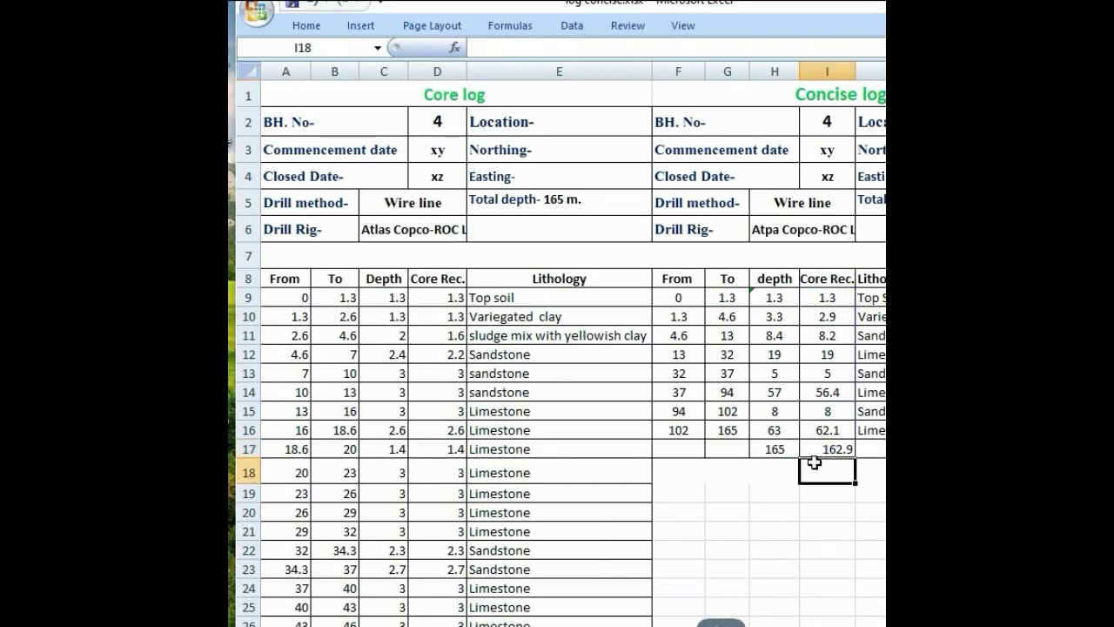
- Make the concise log's depth and core recovery totals in H17:I17 bold
drag(784, 451, 810, 449)
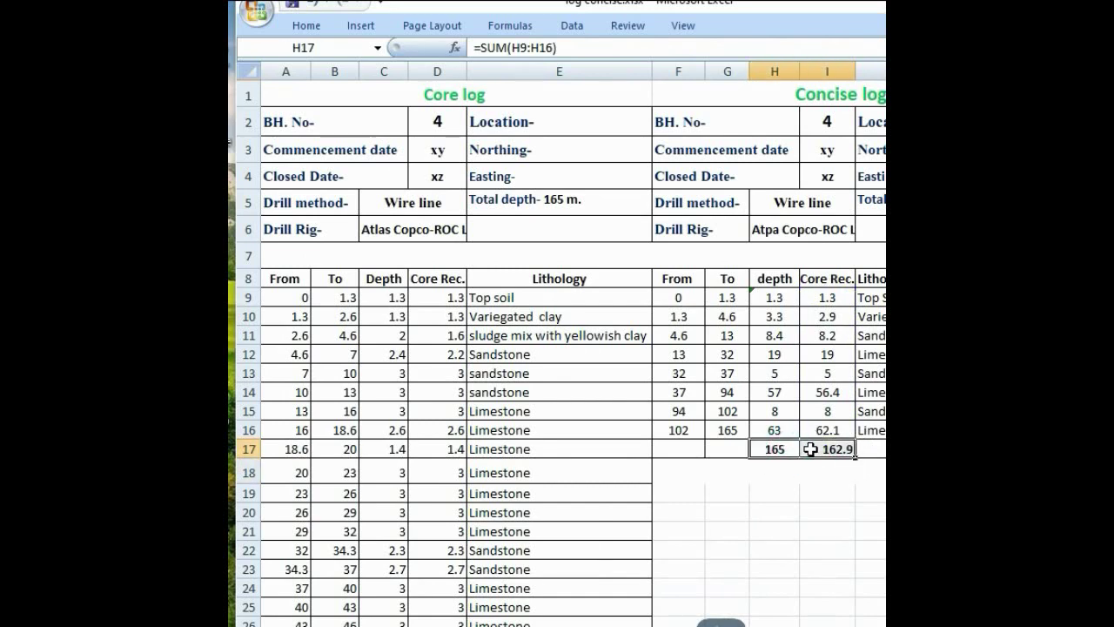
click(788, 494)
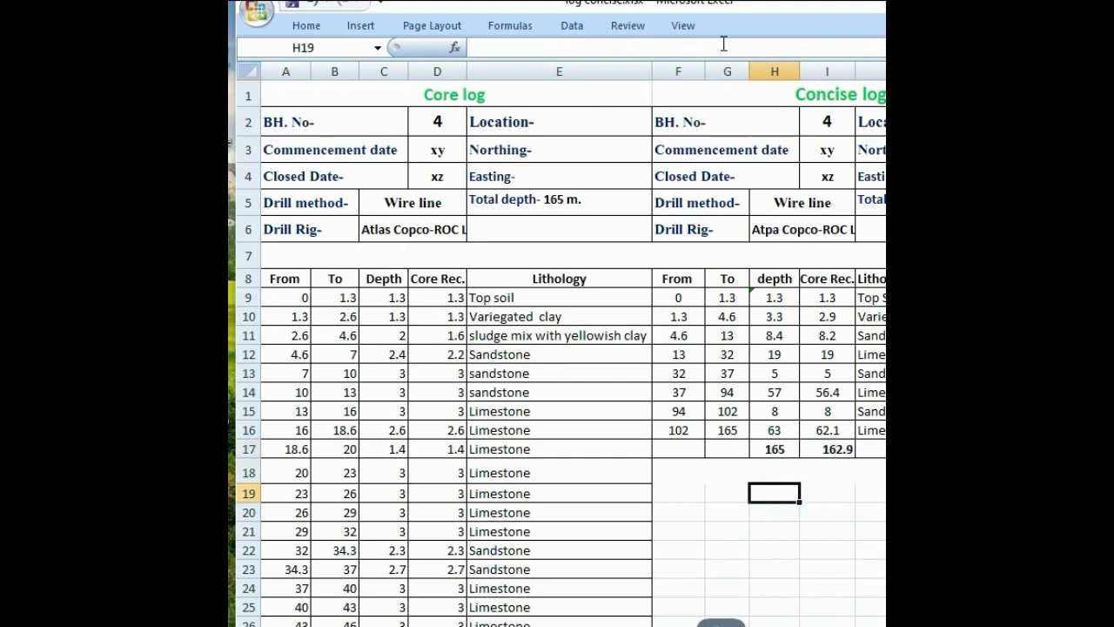